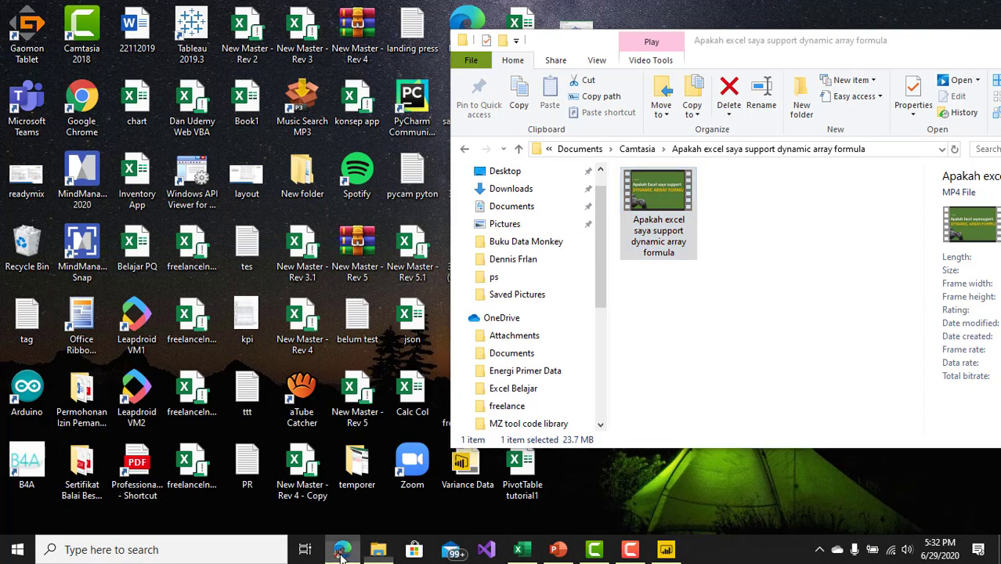
Step: Switch to the browser and examine the syntax and parameters of the CALCULATE function in the DAX documentation
left_click(342, 549)
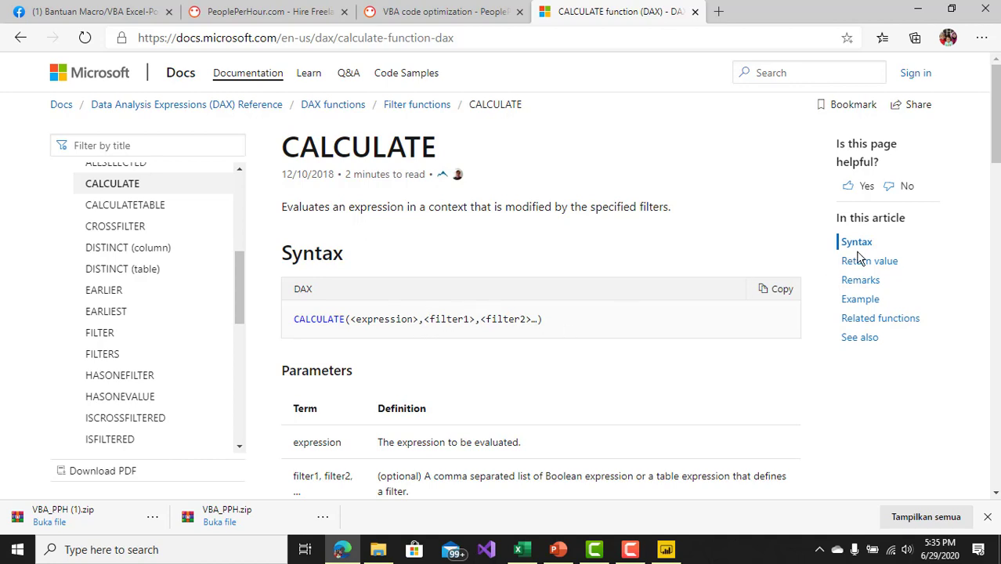
left_click_drag(992, 130, 997, 175)
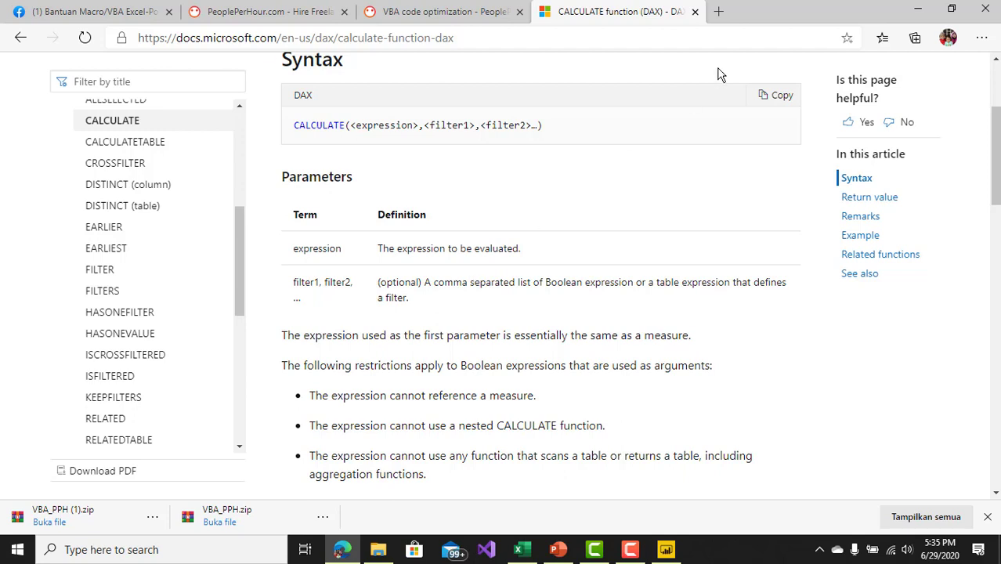
Step: Open YouTube in a new browser tab and search for the channel owner's name with the suggested keyword "filter"
left_click(719, 12)
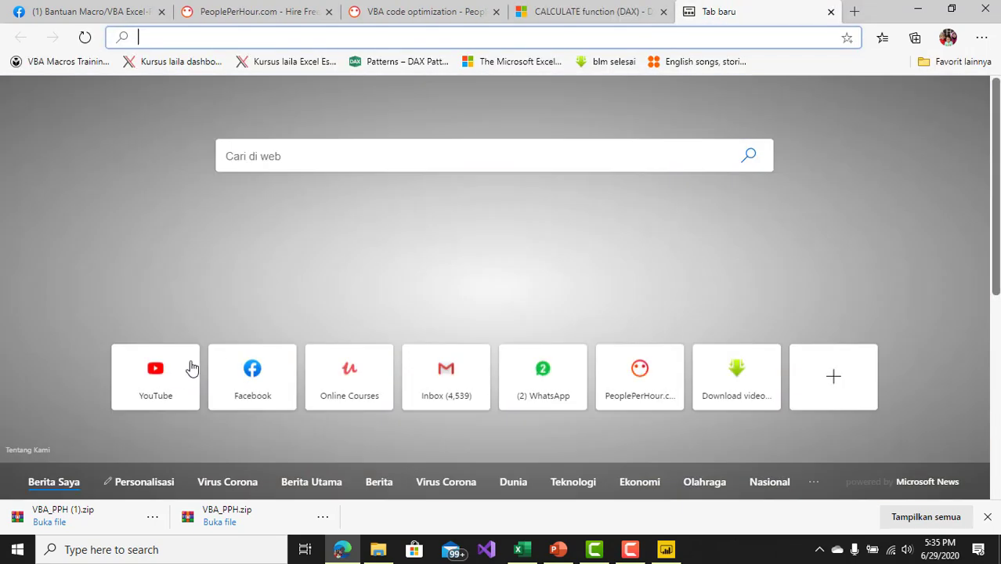
left_click(189, 368)
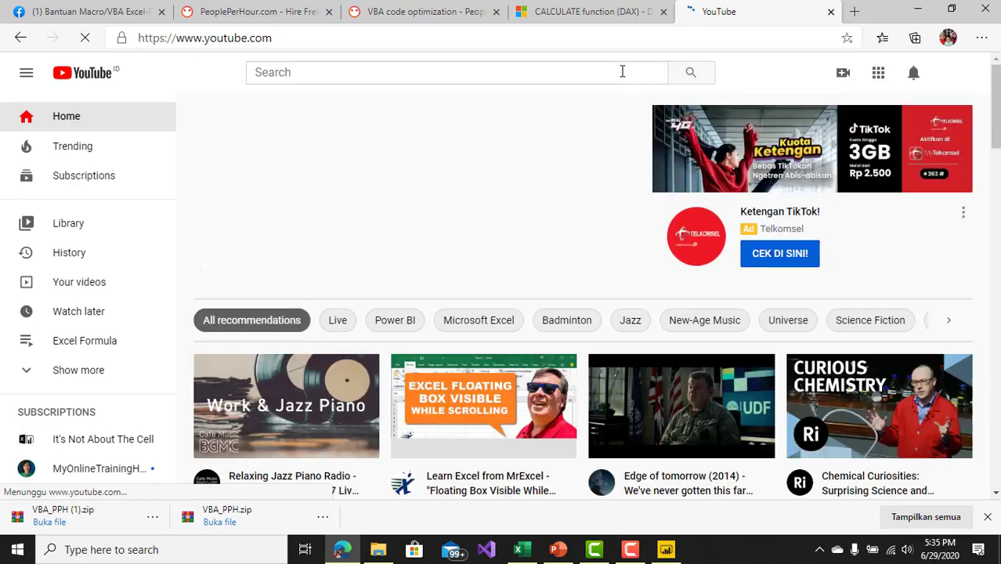
left_click(621, 71)
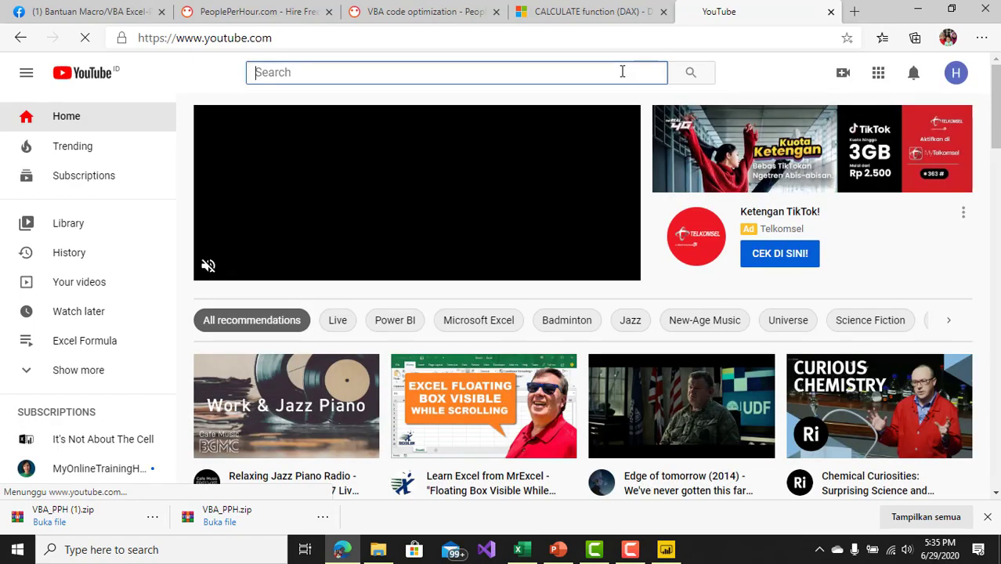
type("heru monas")
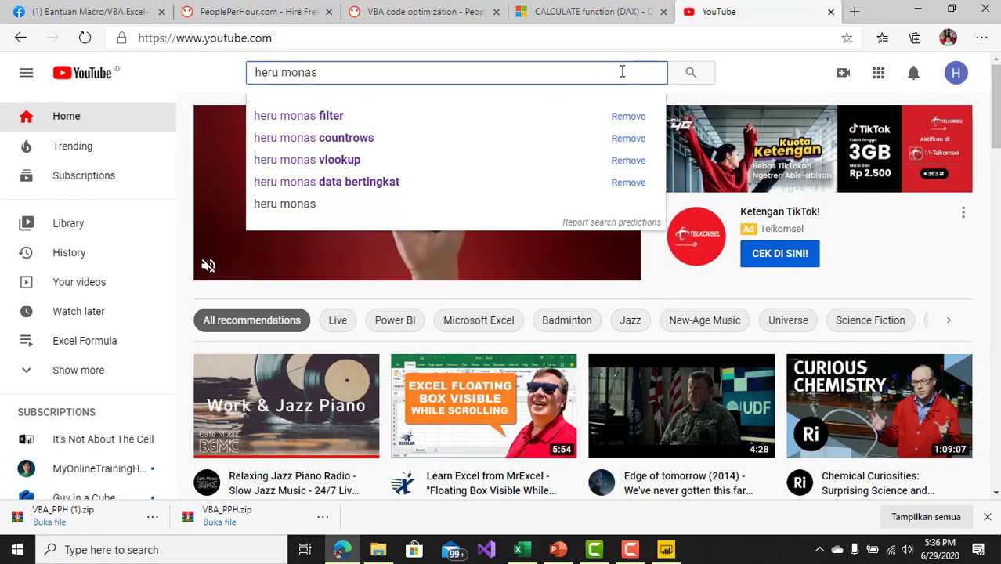
key("Down")
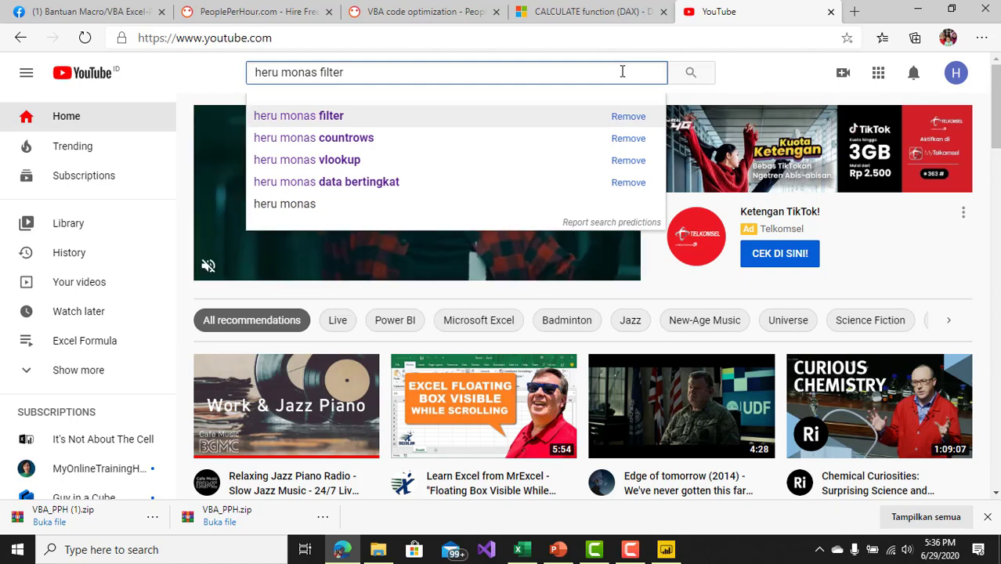
key("Return")
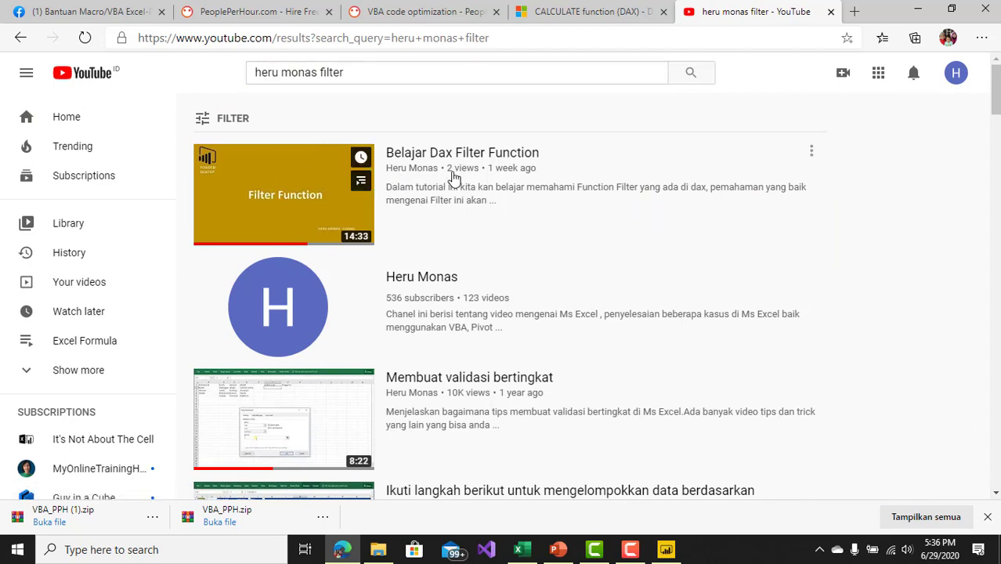
Step: Return to the CALCULATE documentation and review the Boolean expression restrictions, the return value and the remarks
left_click(538, 14)
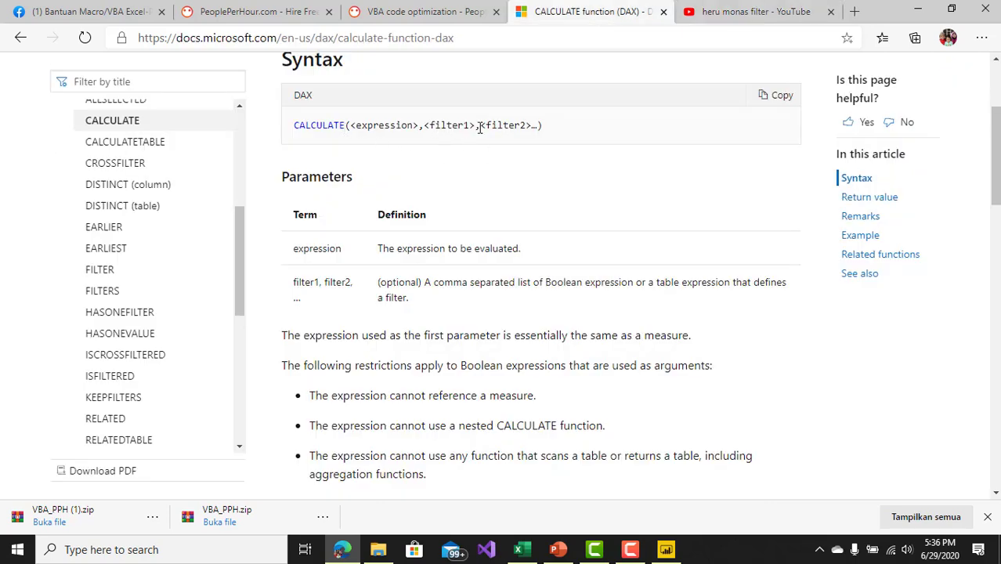
left_click(740, 12)
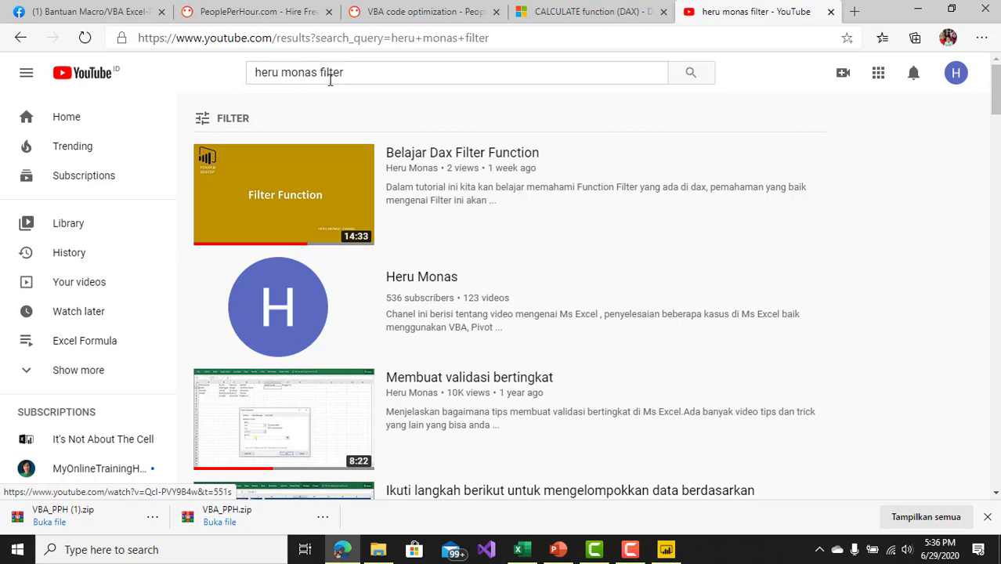
left_click(607, 12)
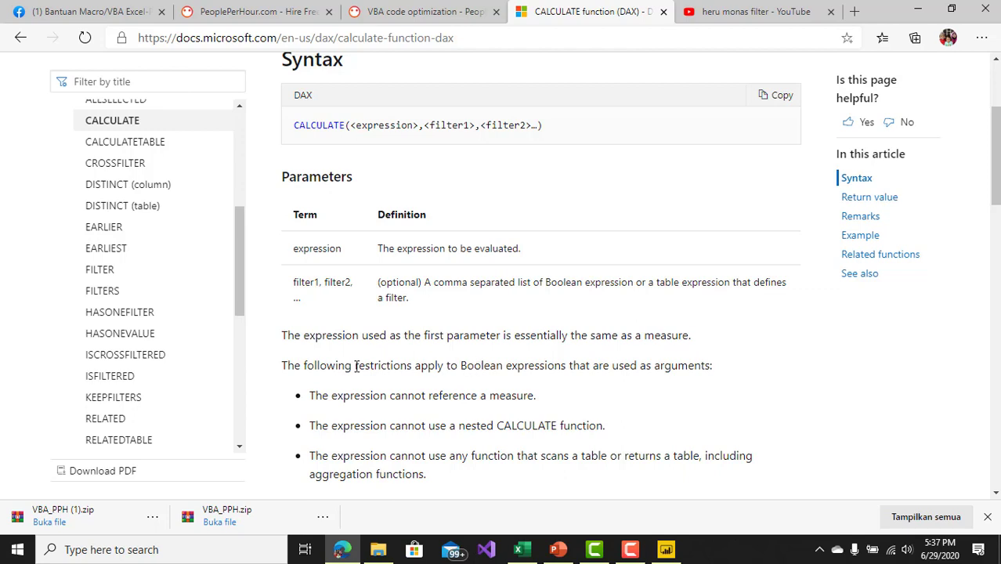
left_click_drag(461, 367, 564, 373)
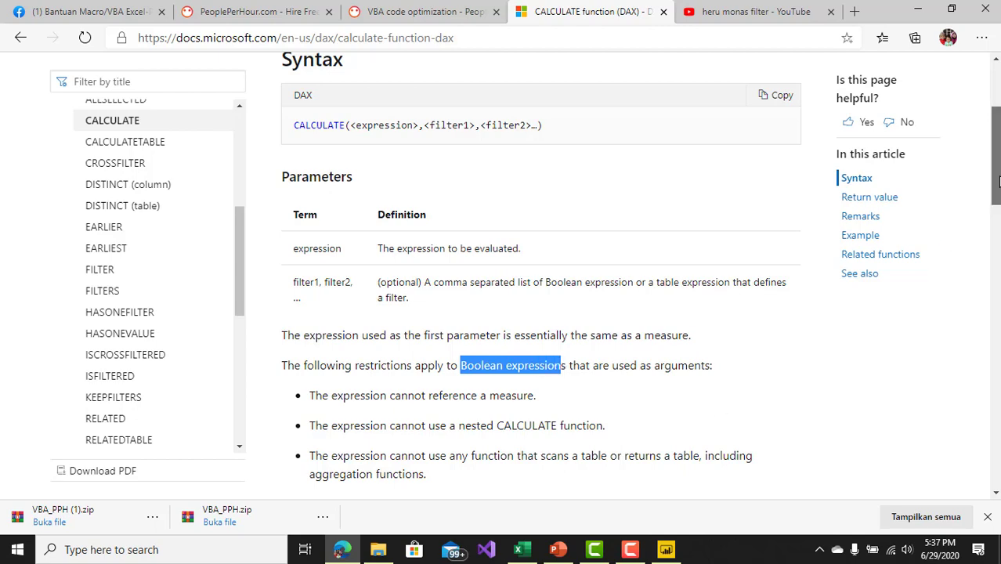
scroll(998, 180, "down", 3)
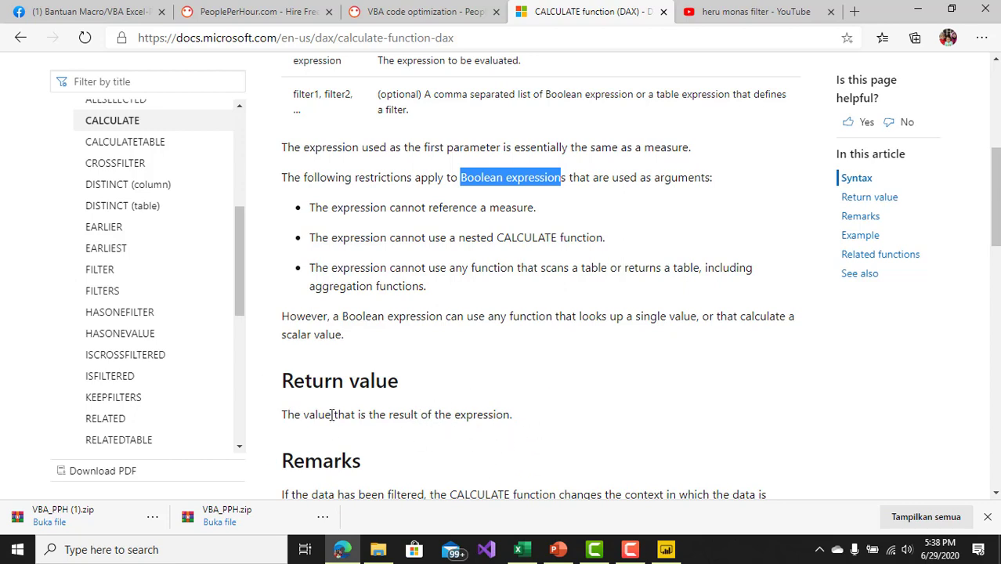
left_click_drag(282, 417, 332, 416)
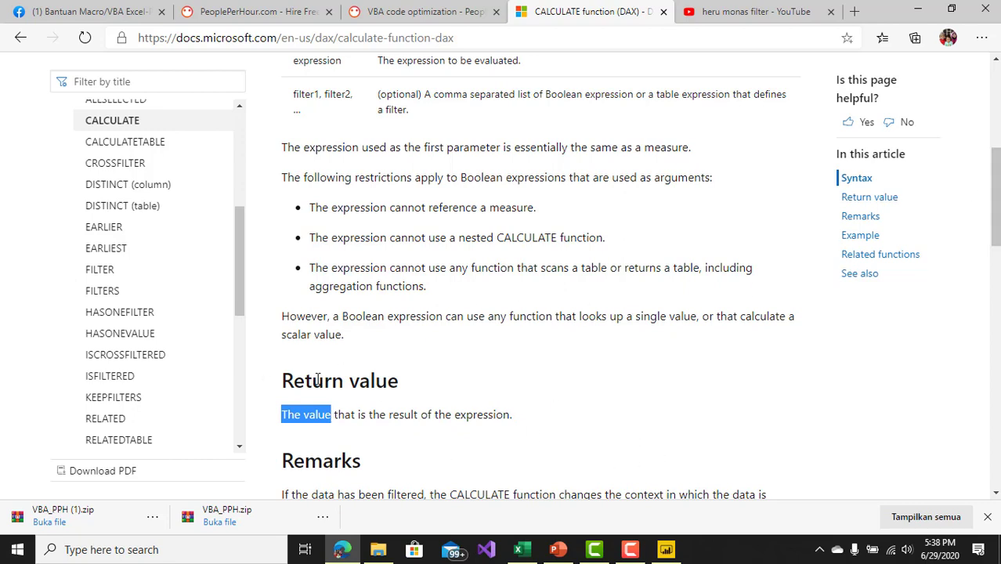
left_click_drag(994, 179, 997, 208)
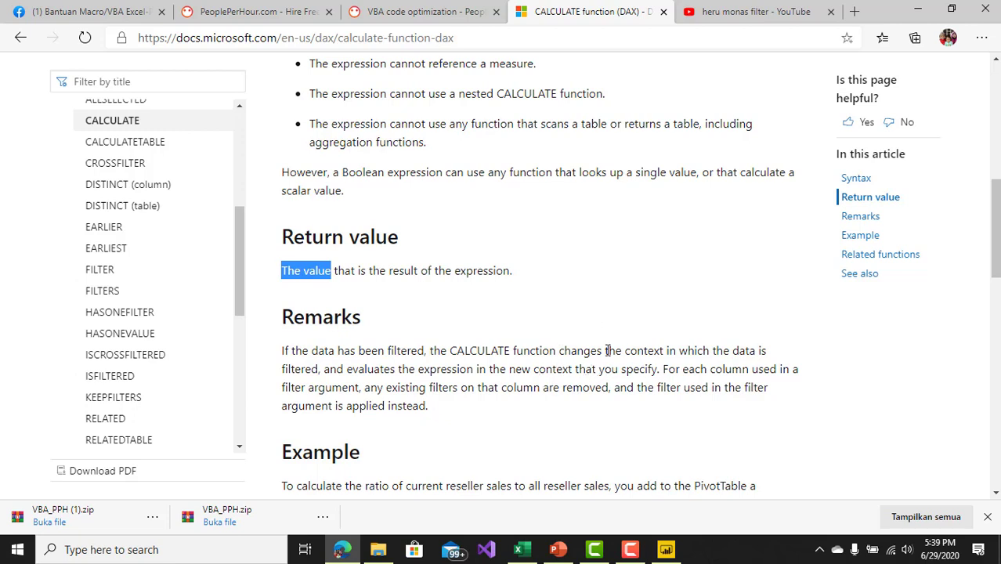
left_click_drag(994, 250, 996, 231)
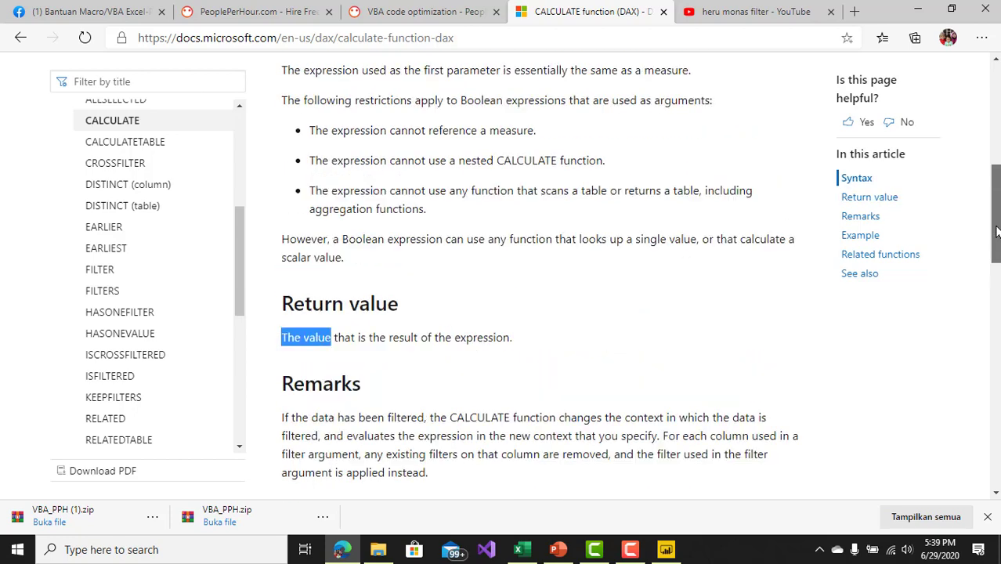
scroll(996, 231, "up", 3)
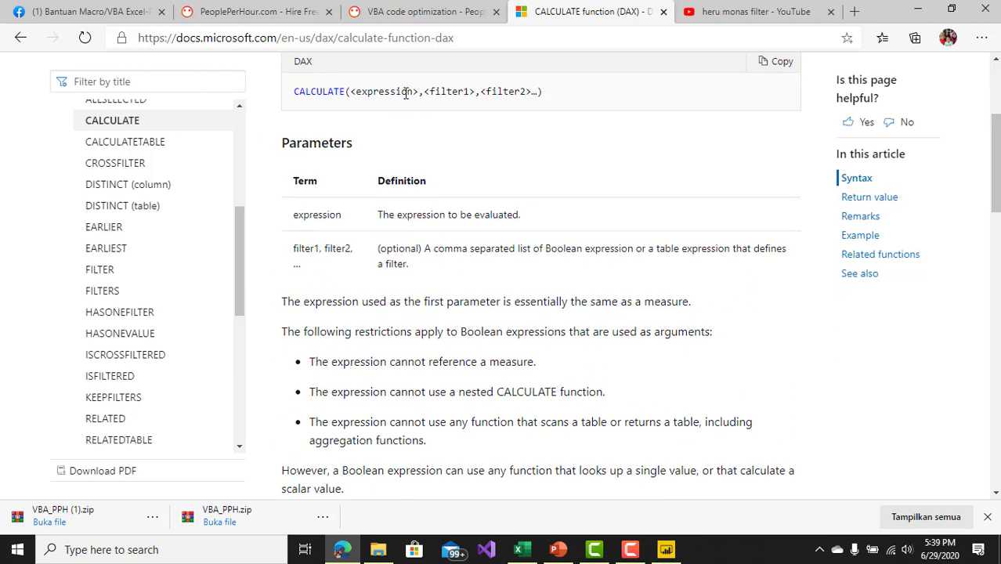
Step: Highlight the function name and the filter arguments in the CALCULATE syntax line
left_click_drag(349, 92, 505, 104)
left_click(426, 93)
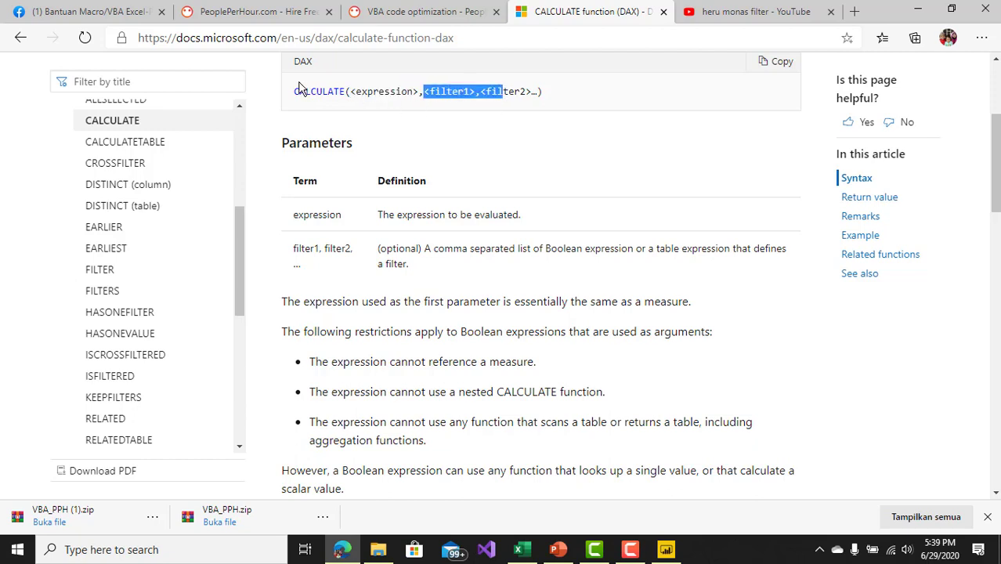
left_click_drag(293, 92, 343, 93)
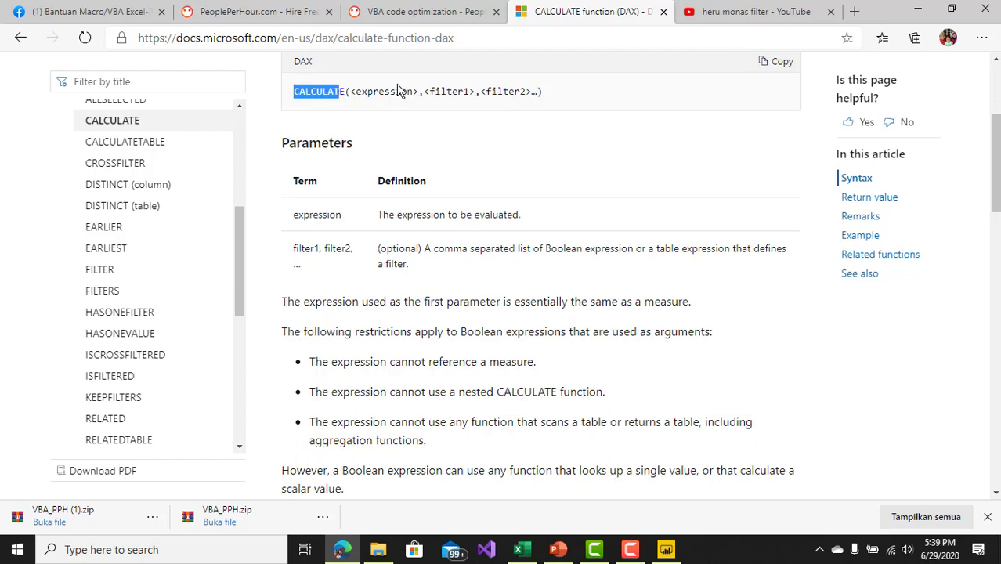
left_click_drag(426, 92, 485, 92)
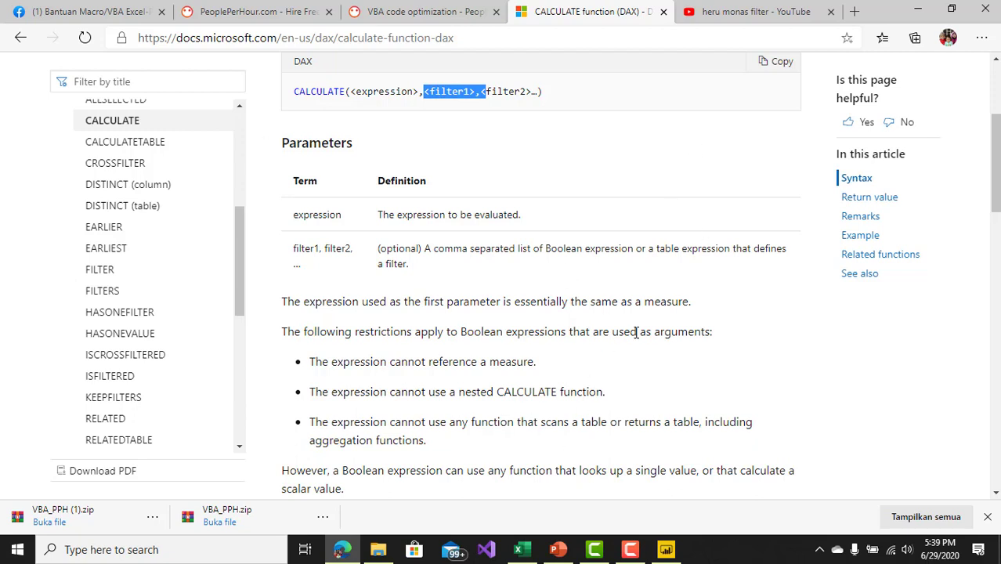
Step: Switch to the Book1 workbook in Excel and select the Tanggal header of the sales table
left_click(523, 553)
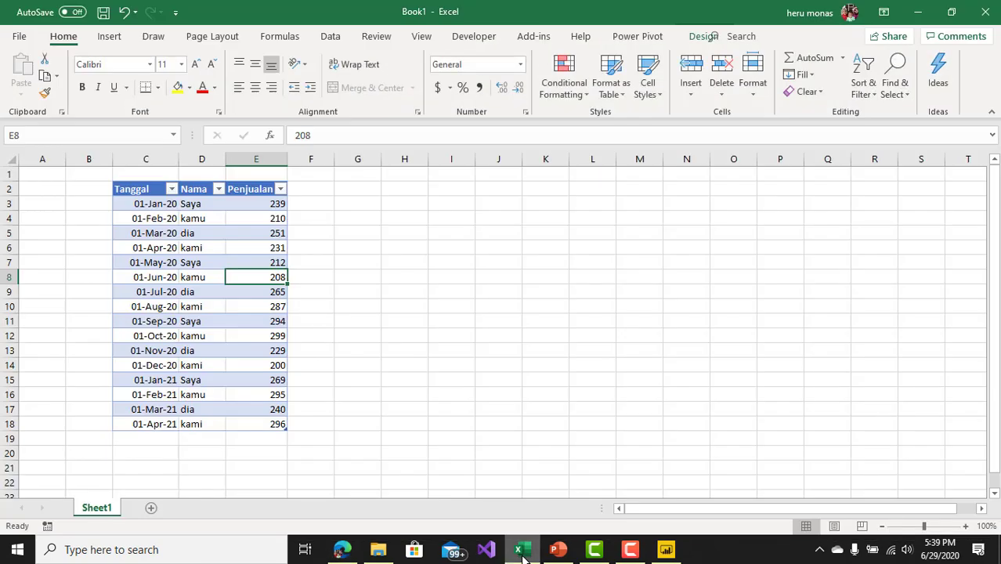
left_click(177, 233)
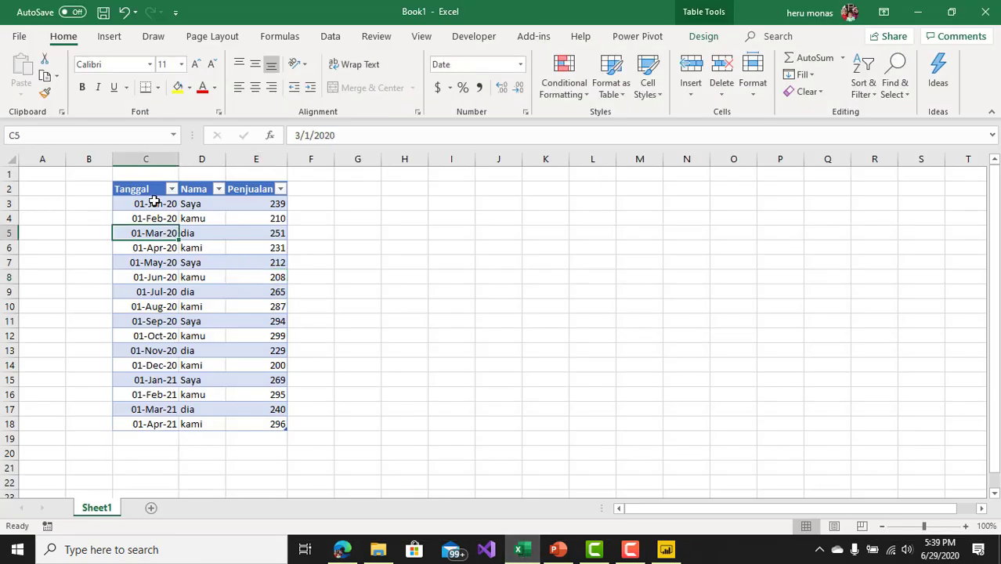
left_click(153, 202)
left_click(149, 188)
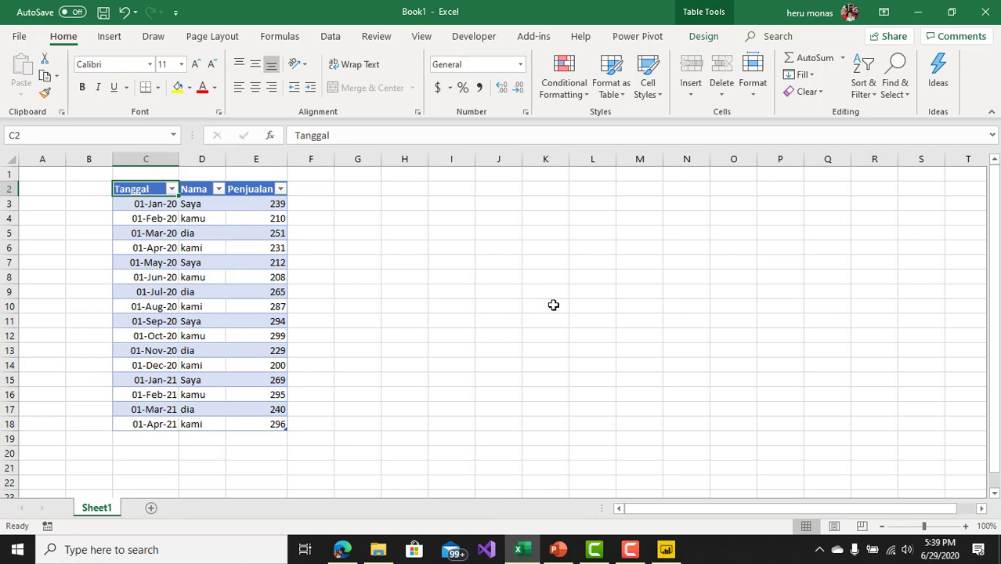
left_click(631, 549)
left_click(932, 487)
Step: Examine the dates in the Tanggal column from C3 to C18
left_click(150, 205)
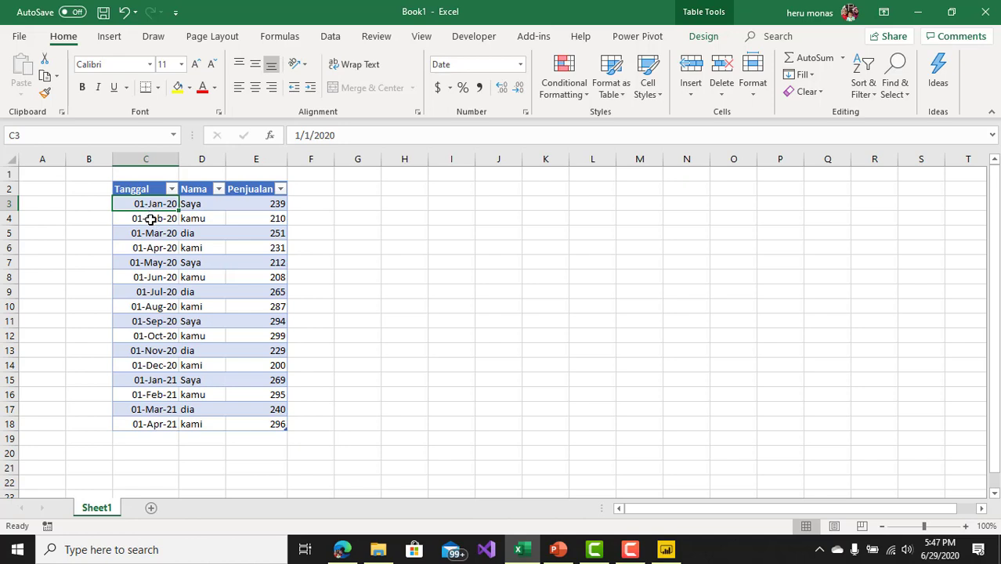
left_click(150, 219)
key("Down")
key("Down")
key("Down")
key("Down")
key("Down")
key("Down")
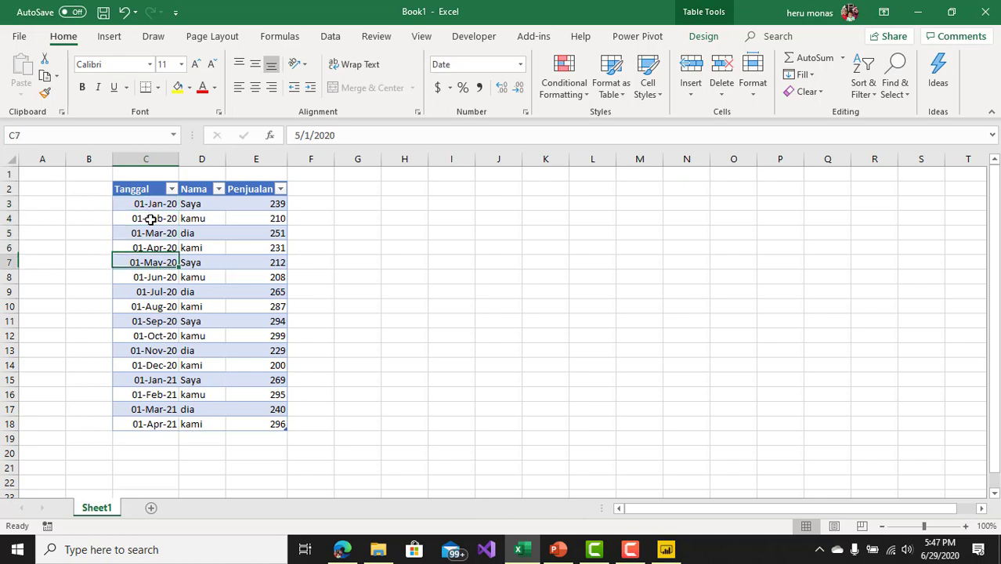
key("Down")
key("Down")
key("Down")
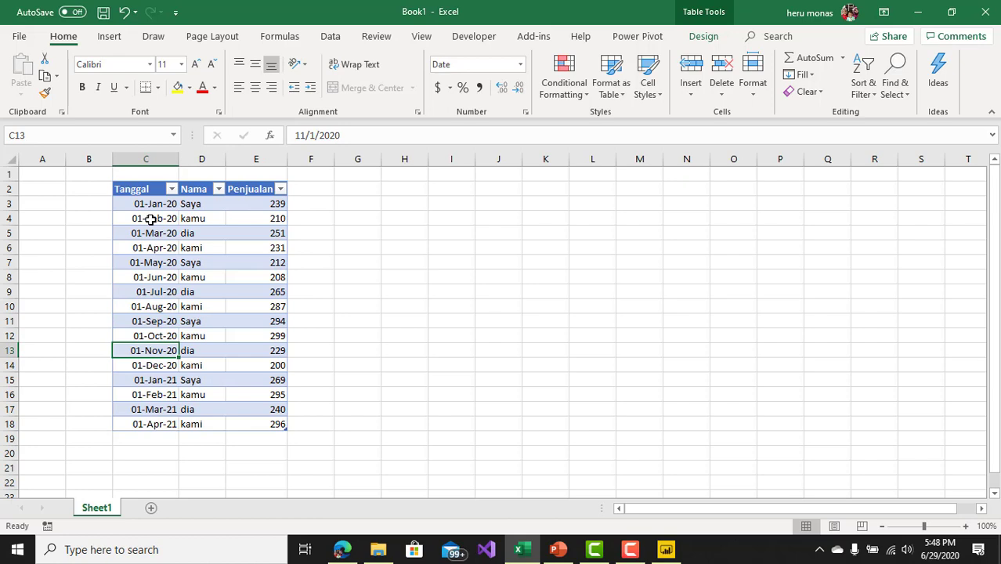
key("Down")
key("Down")
key("Down")
key("Down")
key("Down")
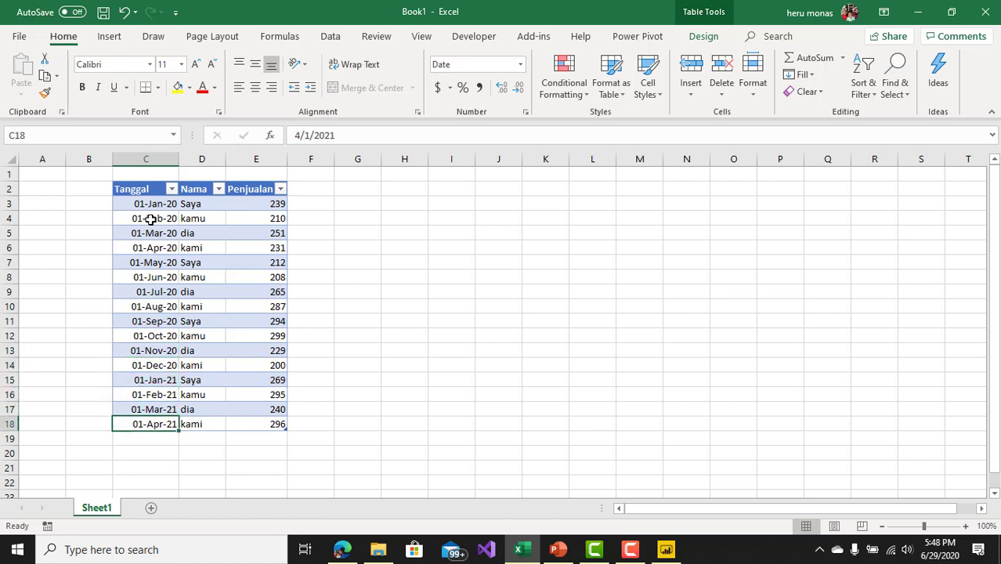
left_click_drag(150, 220, 146, 423)
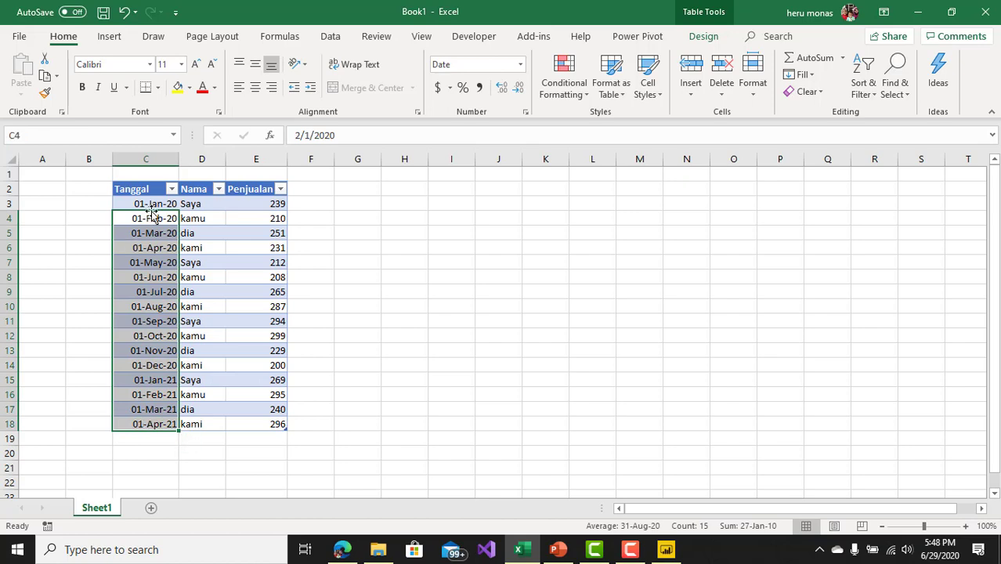
left_click_drag(154, 205, 158, 423)
Step: Examine the entries in the Nama column of the table, starting at D3
left_click(215, 207)
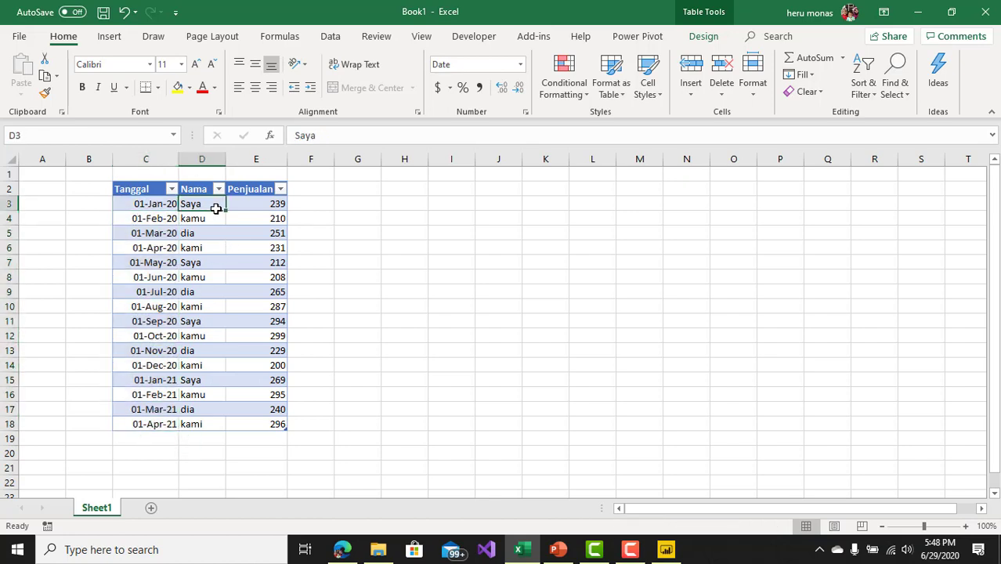
key("Down")
key("Down")
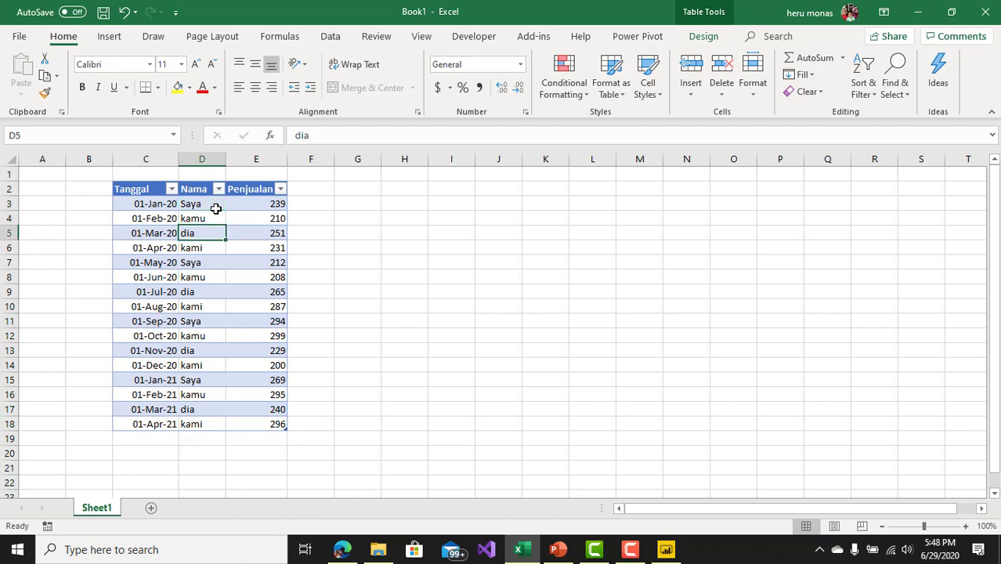
key("Down")
key("Down")
key("Down")
key("Down")
key("Down")
key("Down")
key("Down")
key("Down")
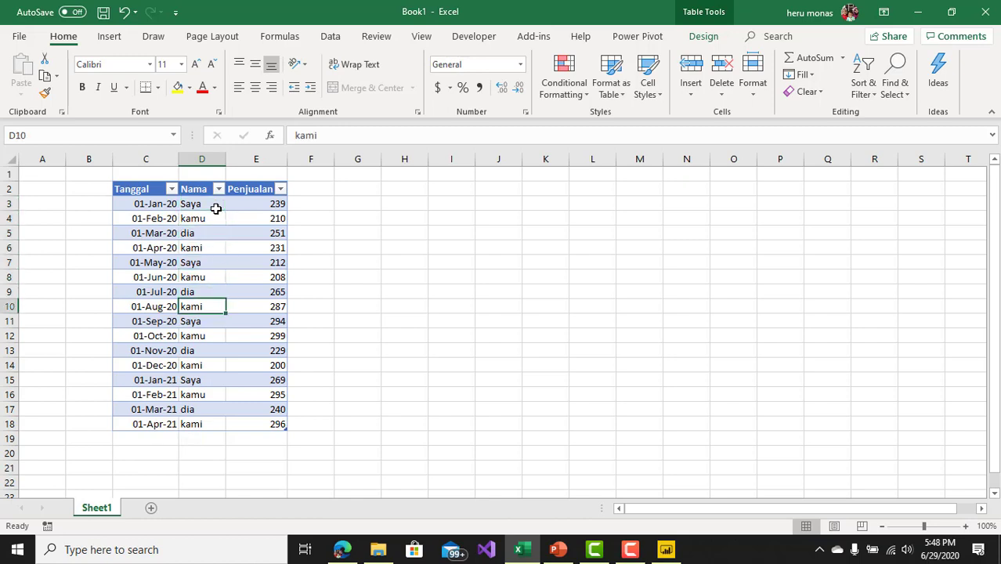
key("Down")
key("Down")
key("Down")
key("Down")
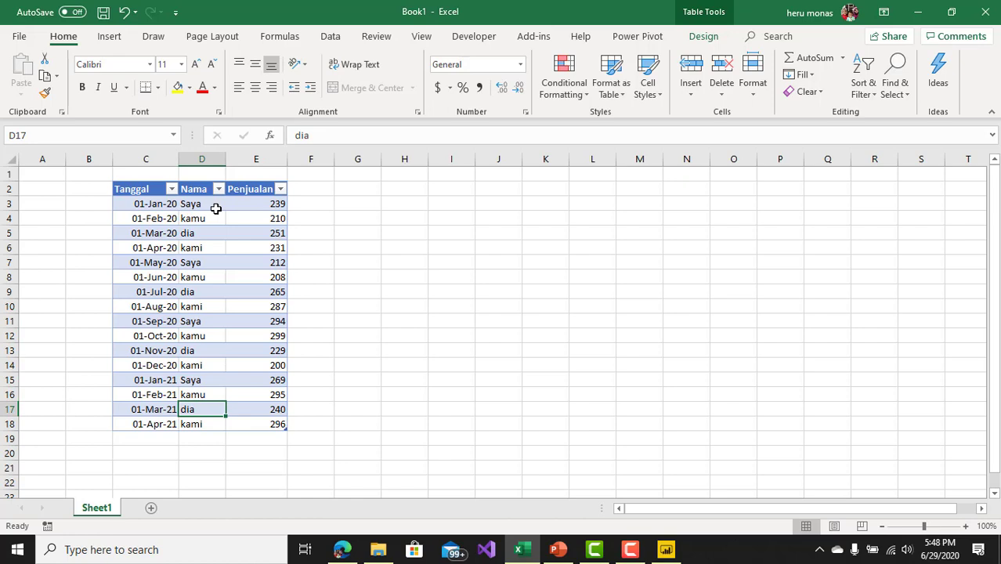
key("Up")
key("Up")
key("Up")
key("Up")
Step: Review the sales figures in the Penjualan column from E3 to E18, then deselect the table at G14
left_click(258, 203)
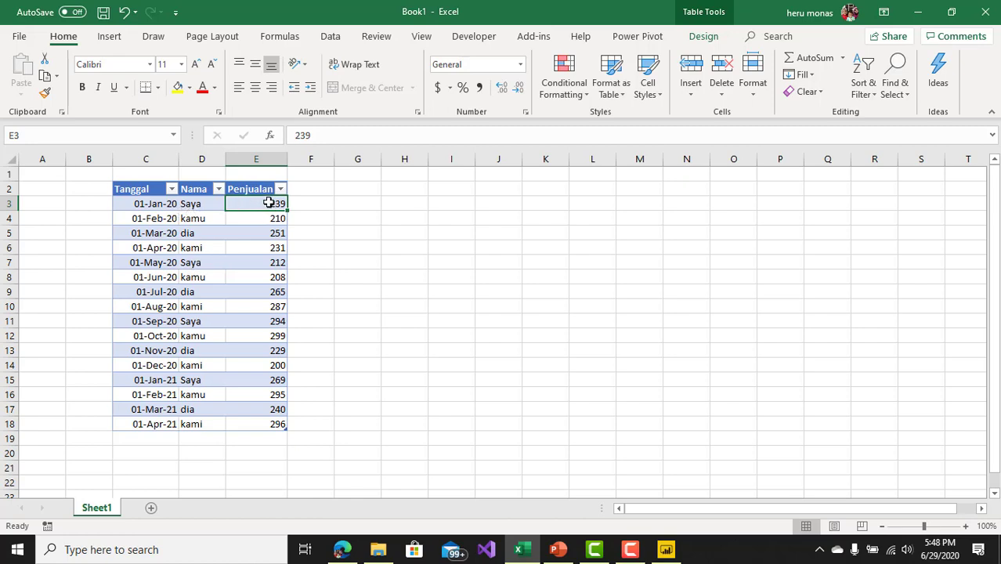
left_click_drag(268, 203, 244, 427)
left_click(376, 359)
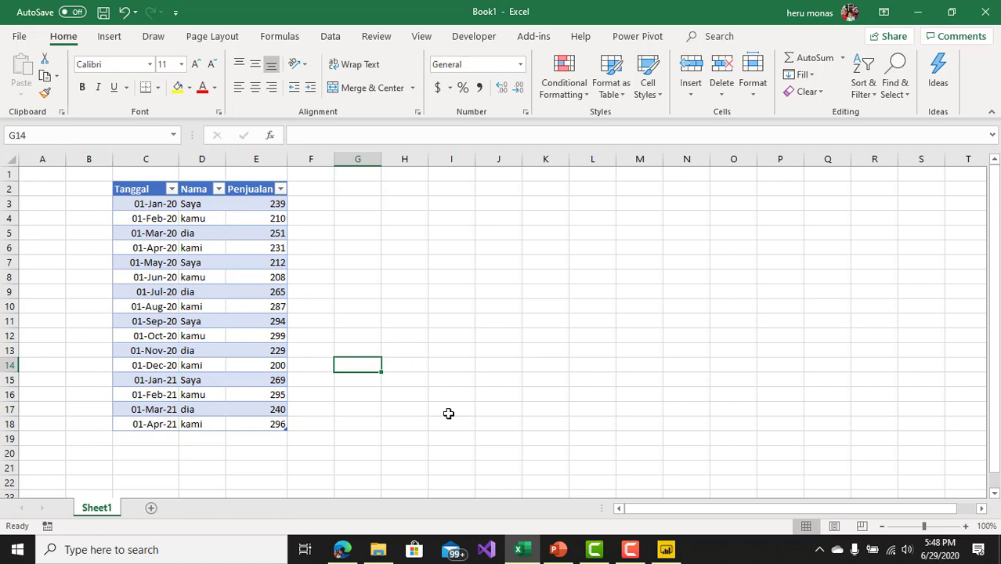
Step: Switch to Power BI Desktop and open the list of common data sources
left_click(665, 550)
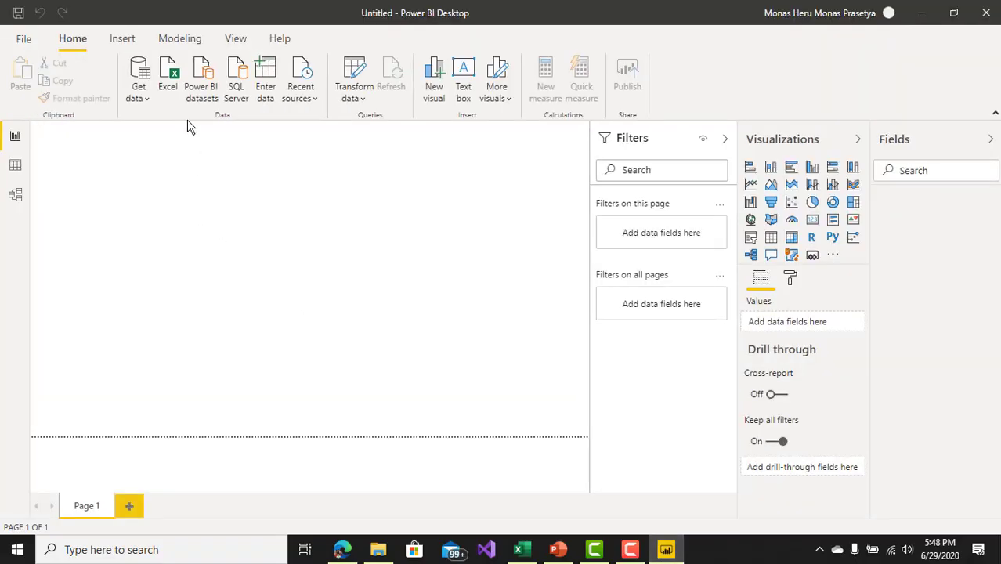
left_click(141, 95)
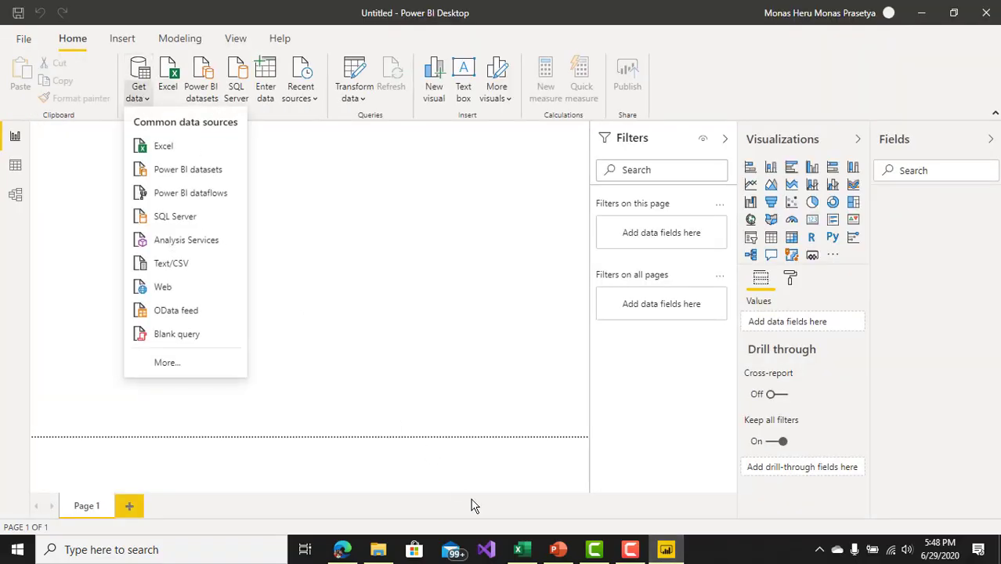
Step: Switch back to Excel and save the sales workbook as "contoh calculate" in the Documents folder
left_click(518, 549)
left_click(331, 220)
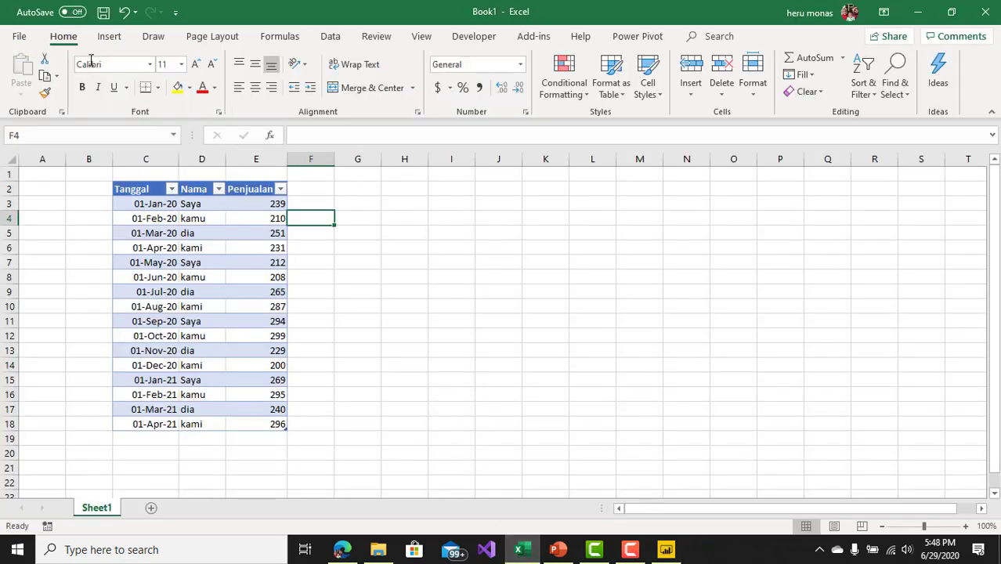
left_click(19, 35)
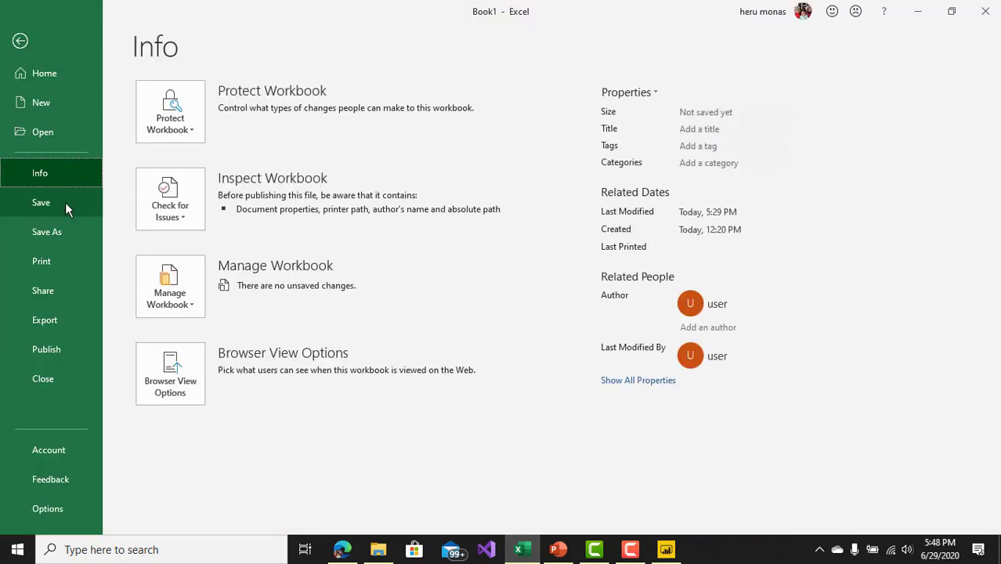
left_click(64, 203)
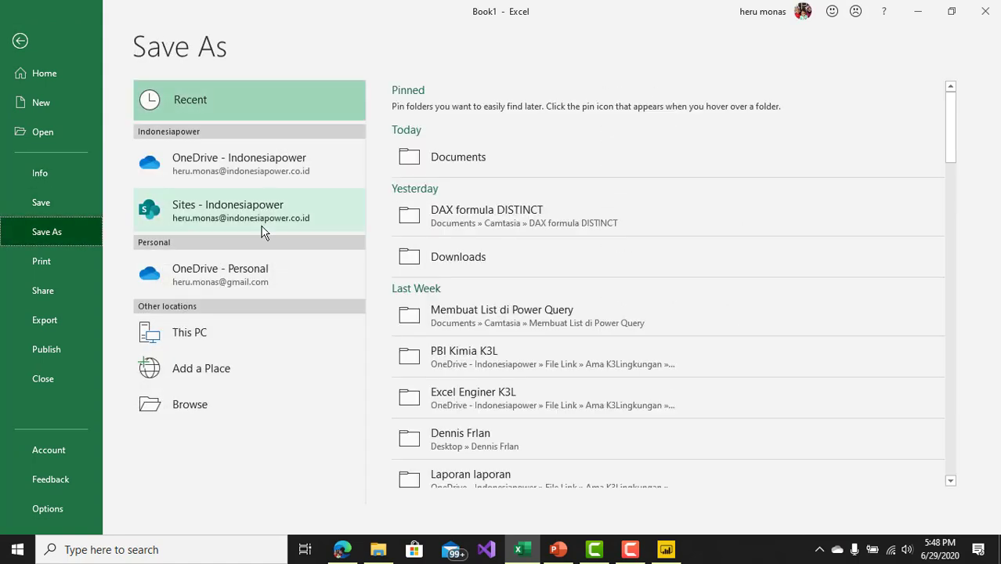
left_click(461, 156)
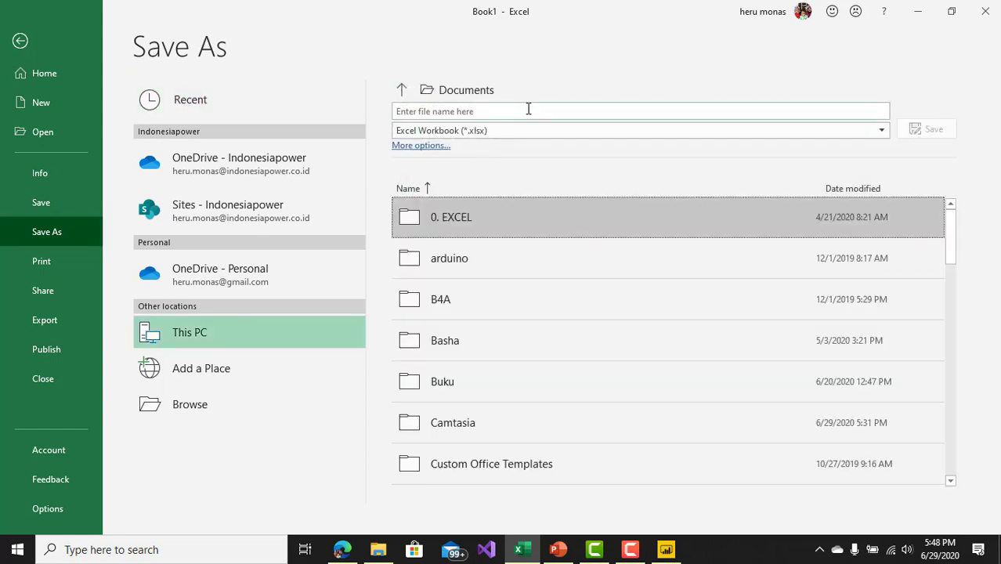
left_click(528, 109)
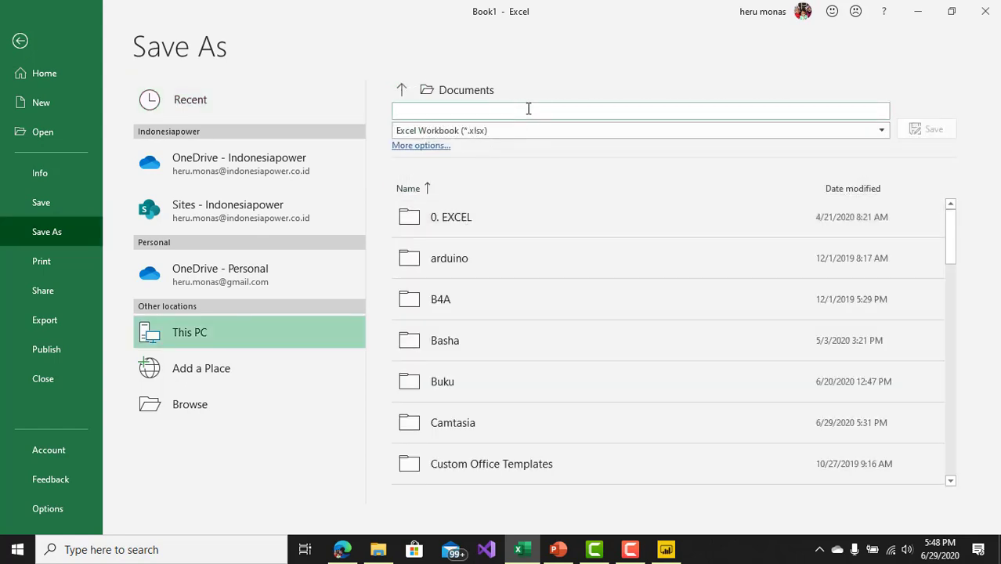
type("conto")
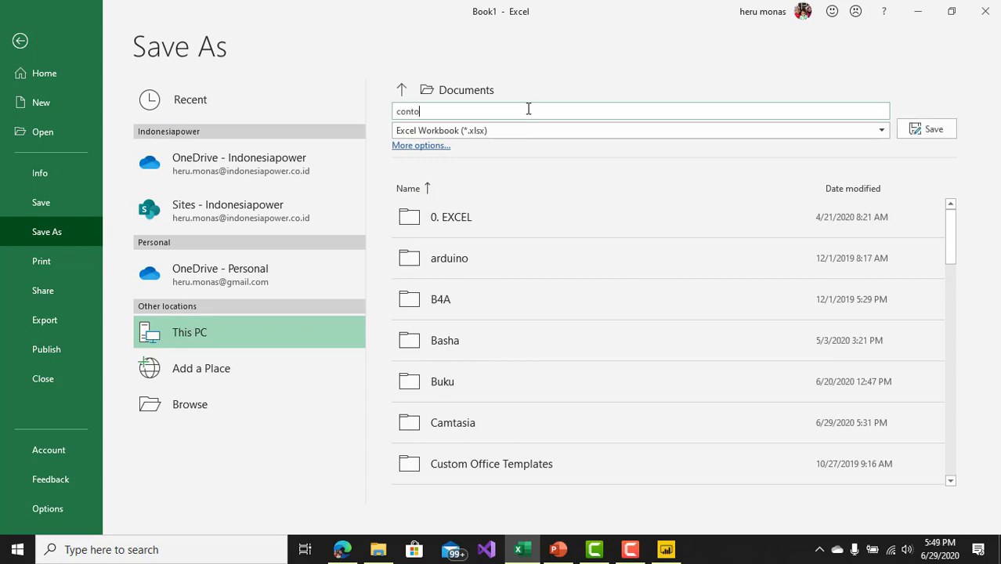
type("h calculate")
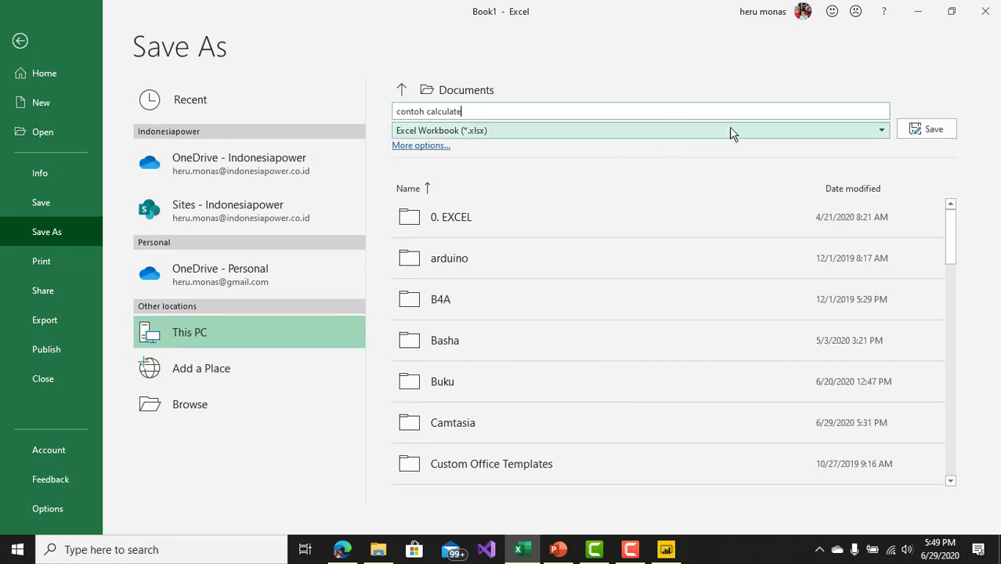
left_click(924, 130)
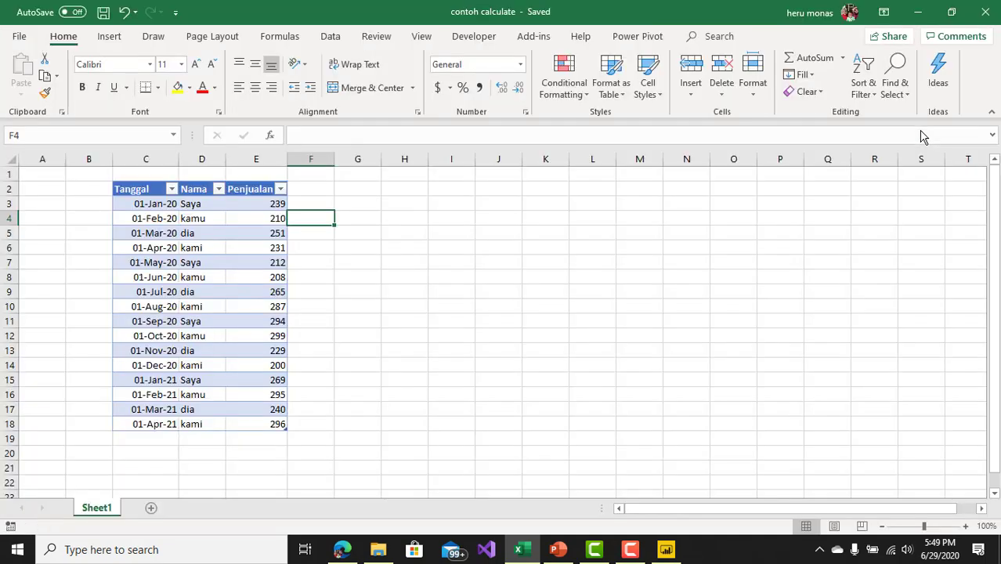
left_click(426, 279)
left_click(759, 219)
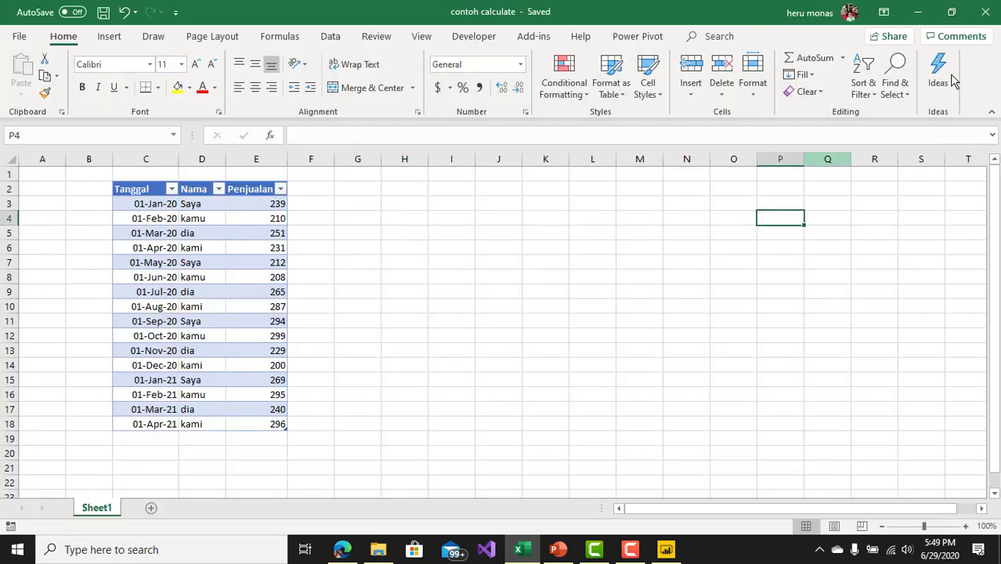
Step: Switch to Power BI Desktop, choose Excel as the data source and browse to the Documents folder
left_click(666, 548)
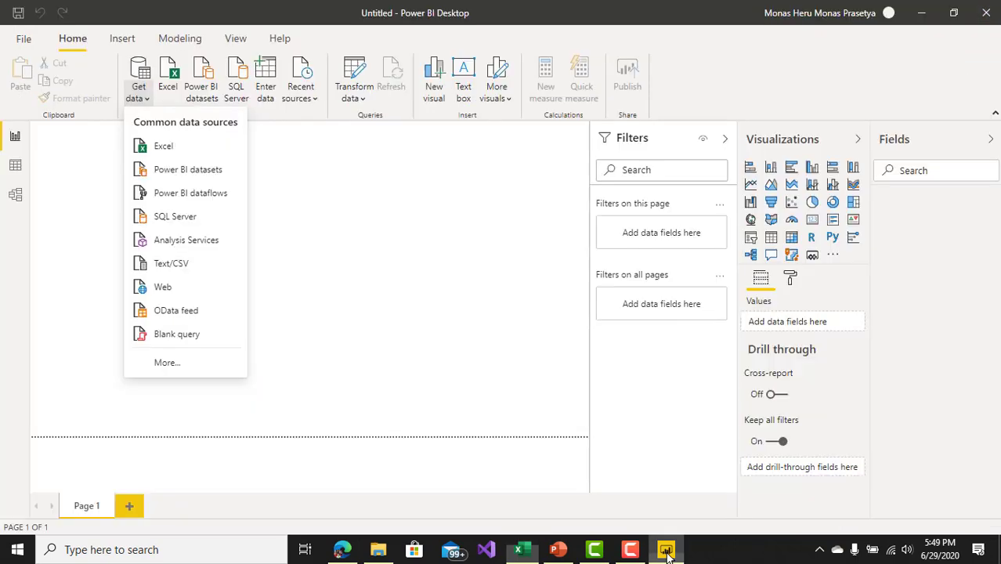
left_click(169, 154)
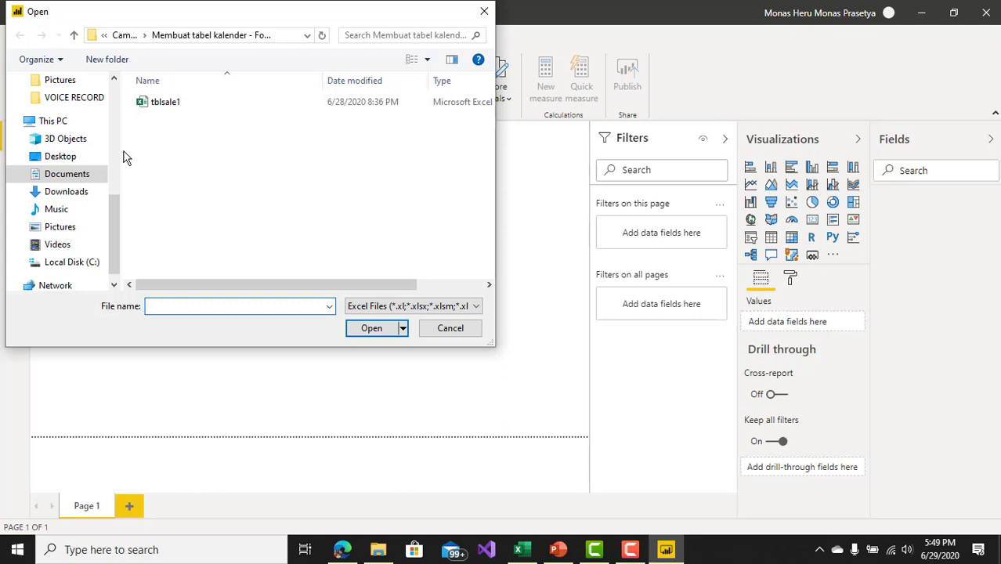
left_click(86, 180)
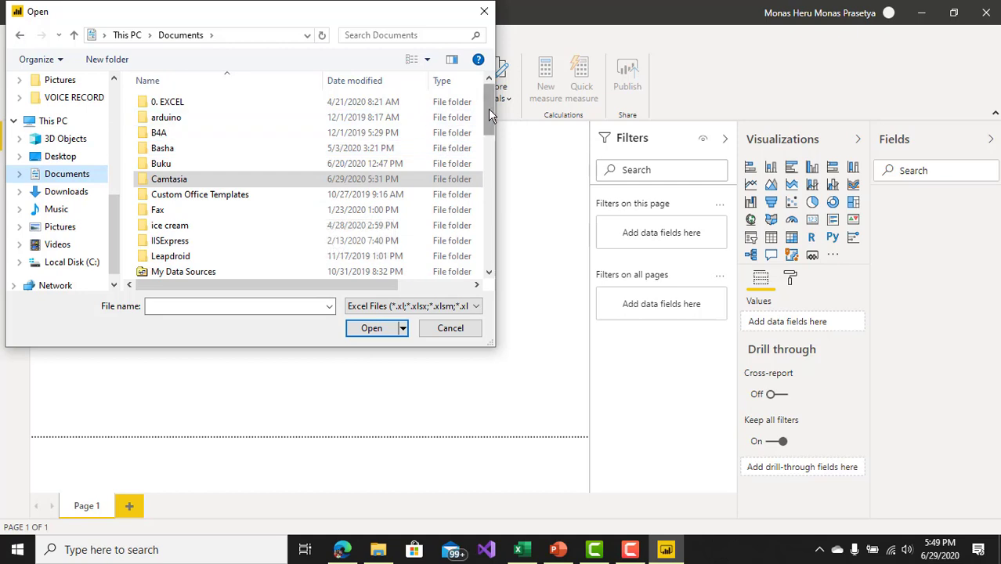
left_click_drag(490, 115, 488, 144)
left_click(307, 305)
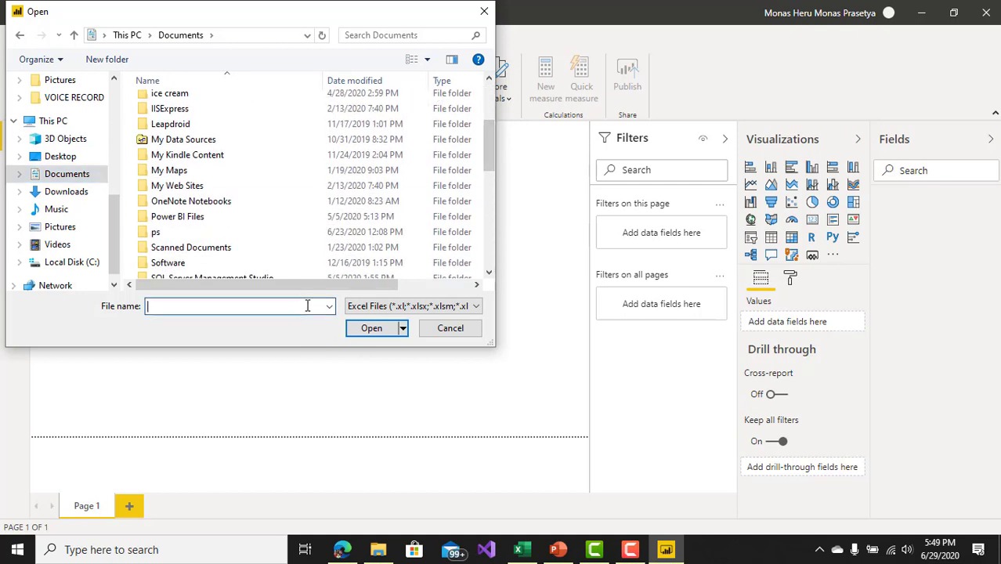
type("cal")
key("BackSpace")
key("BackSpace")
key("BackSpace")
key("BackSpace")
key("BackSpace")
type("contoh")
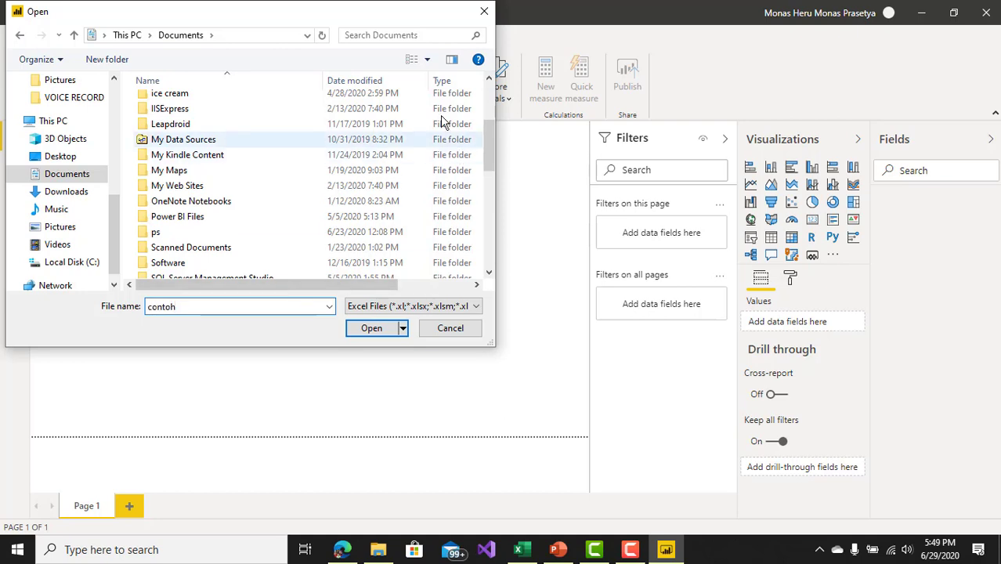
key("BackSpace")
key("BackSpace")
key("BackSpace")
key("BackSpace")
key("BackSpace")
key("BackSpace")
key("BackSpace")
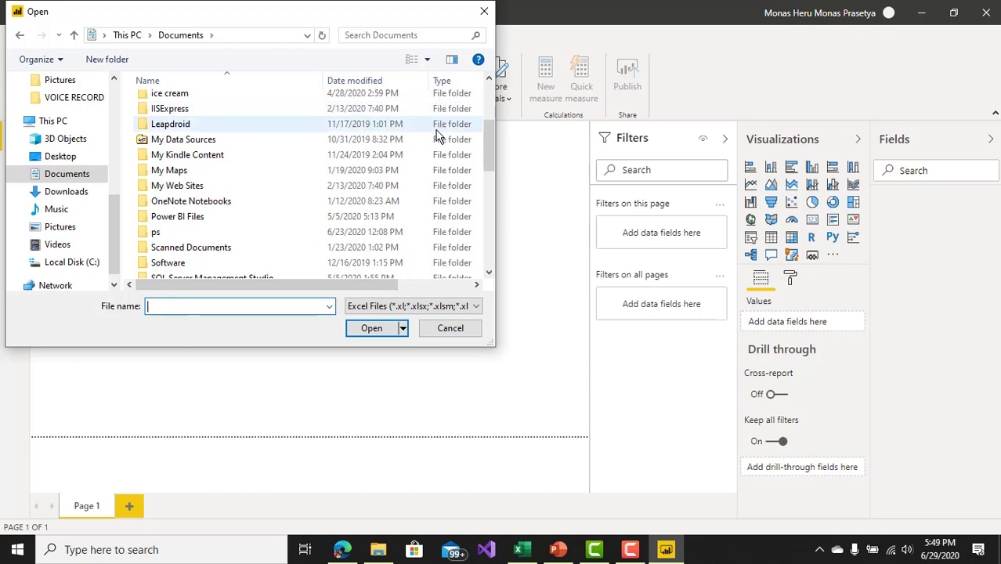
Step: Search the Documents folder for "contoh cal" and open the contoh calculate workbook
left_click(411, 36)
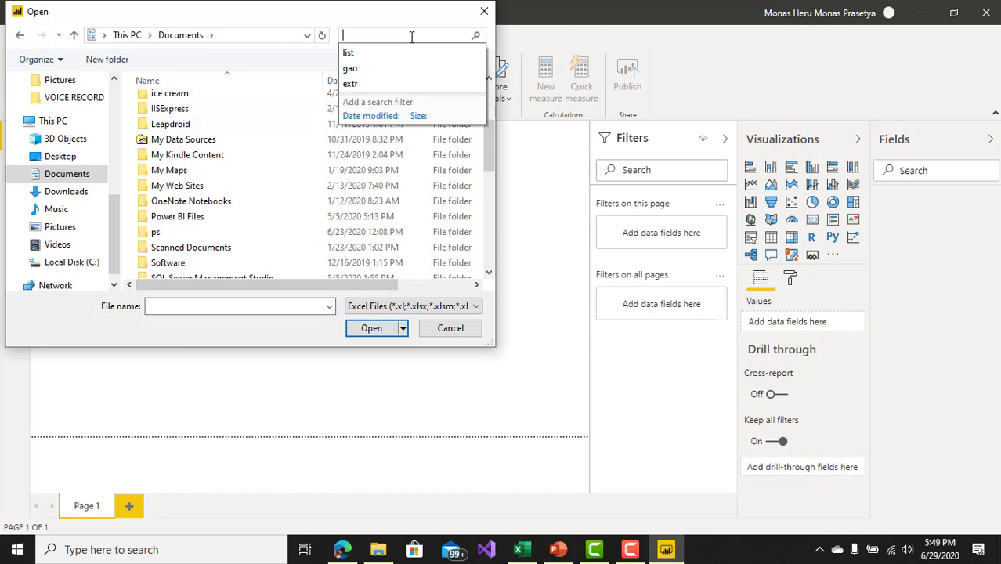
type("contoh cal")
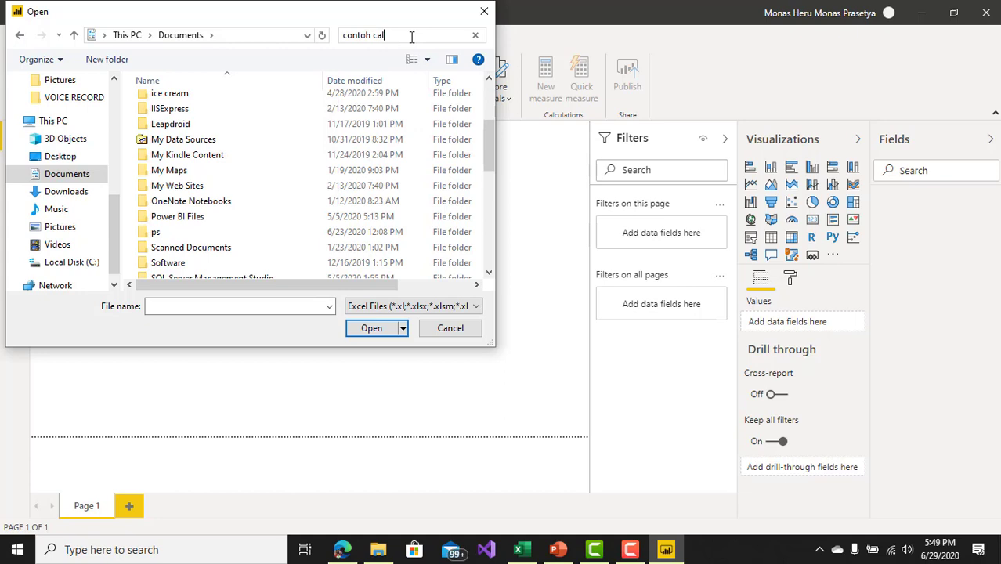
double_click(283, 93)
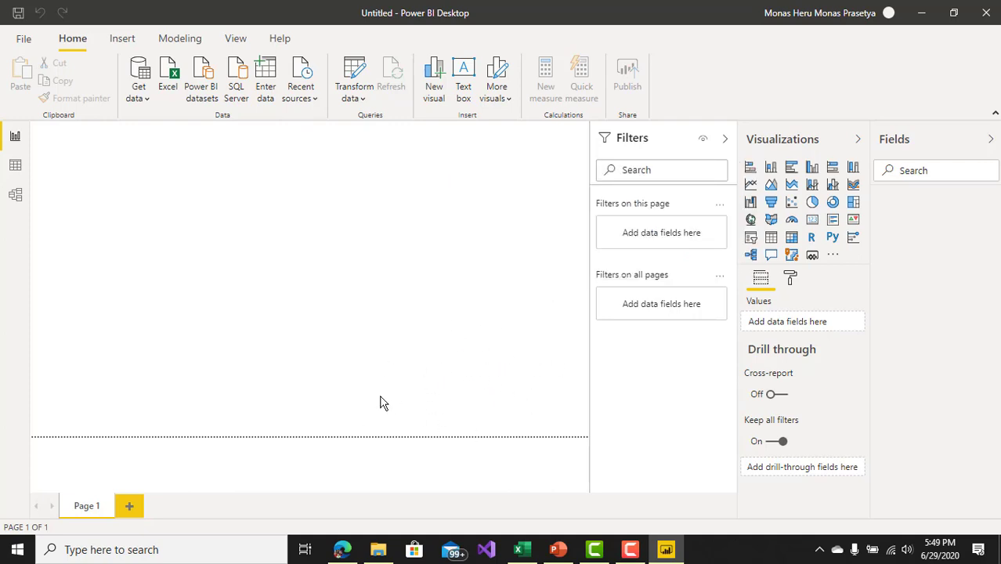
Step: Choose Table1 from the contoh calculate workbook and load it into the data model
left_click(631, 550)
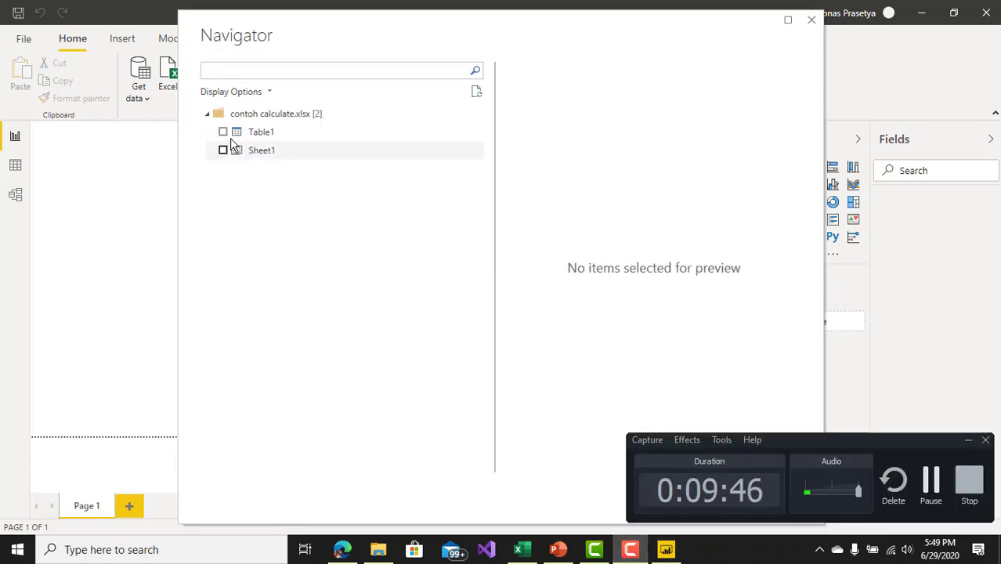
left_click(223, 132)
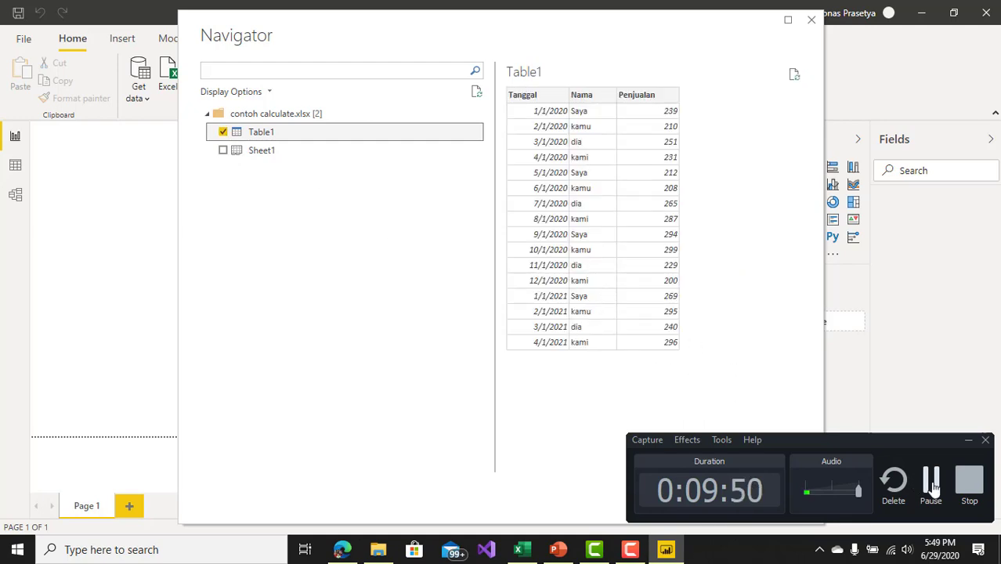
left_click(930, 481)
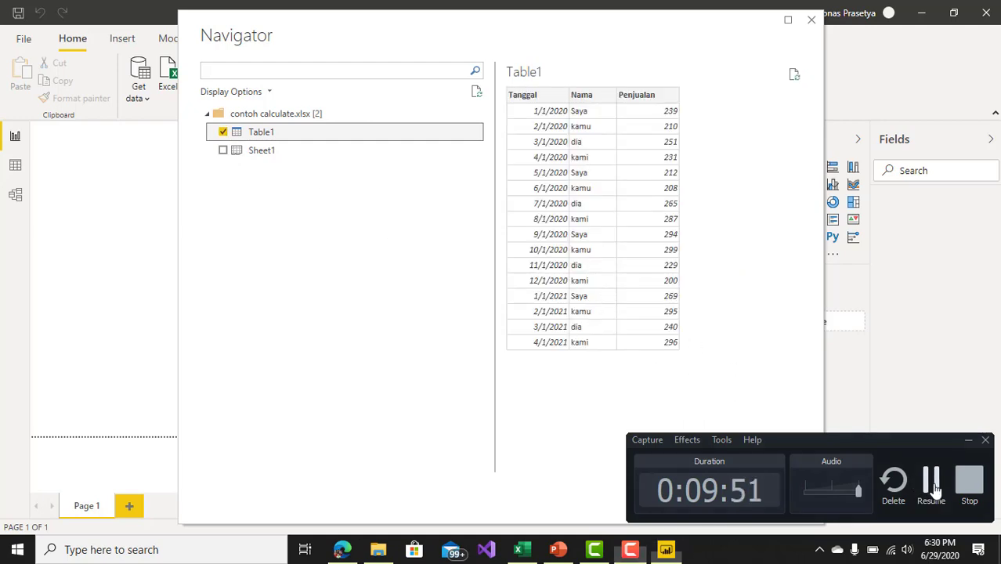
left_click(933, 486)
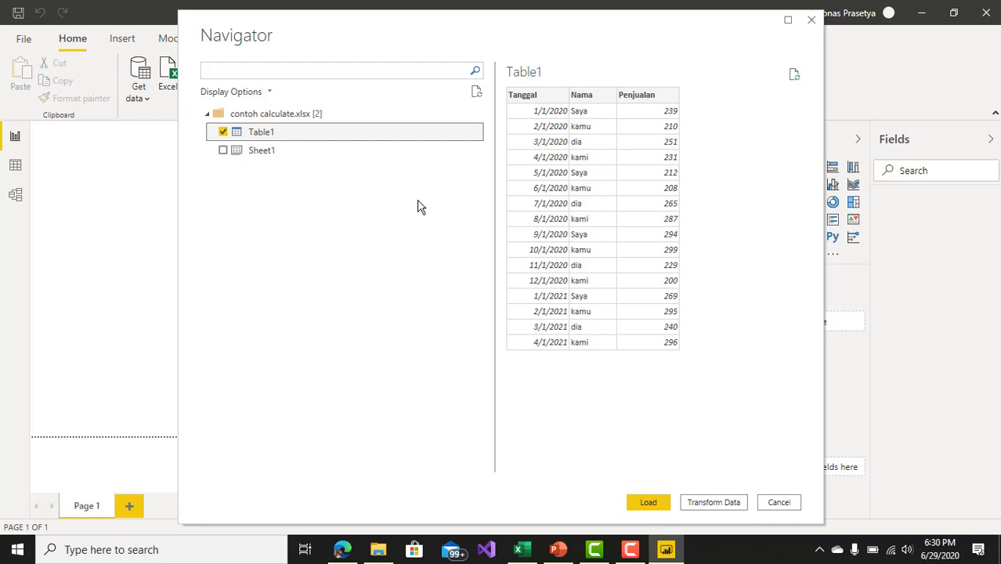
left_click(644, 502)
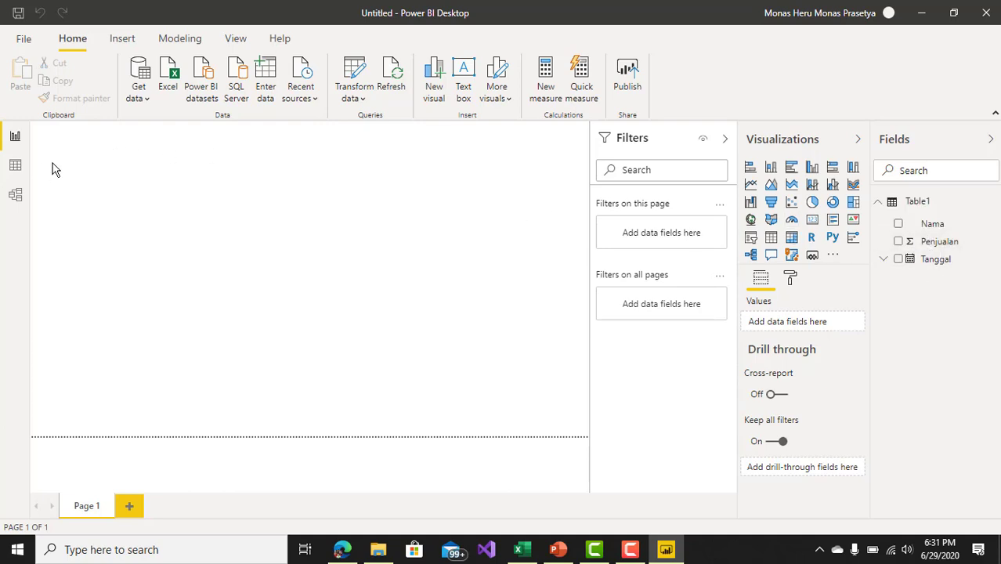
Step: Try to display the rows of Table1 in the Data view, and return to the Report view
left_click(15, 166)
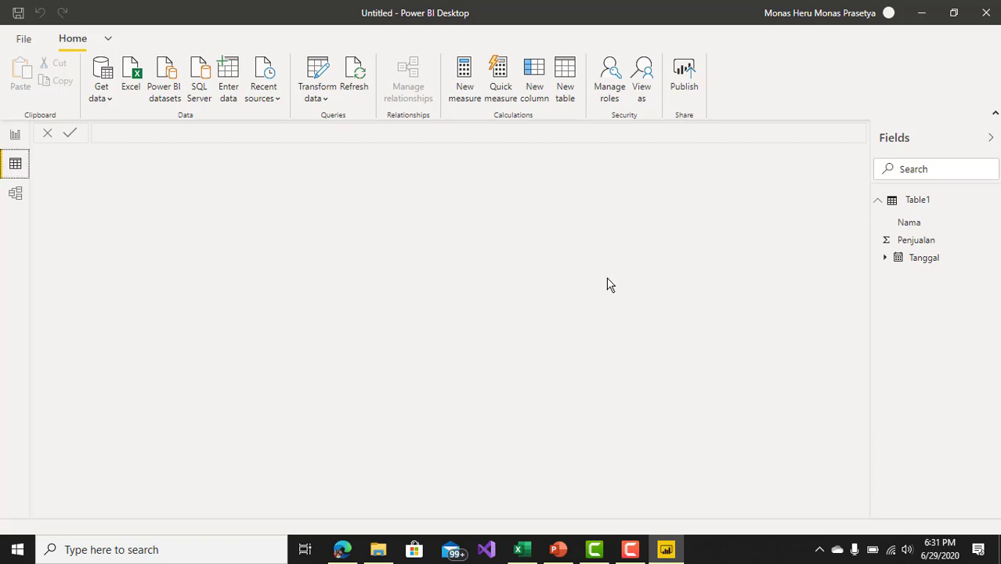
left_click(915, 208)
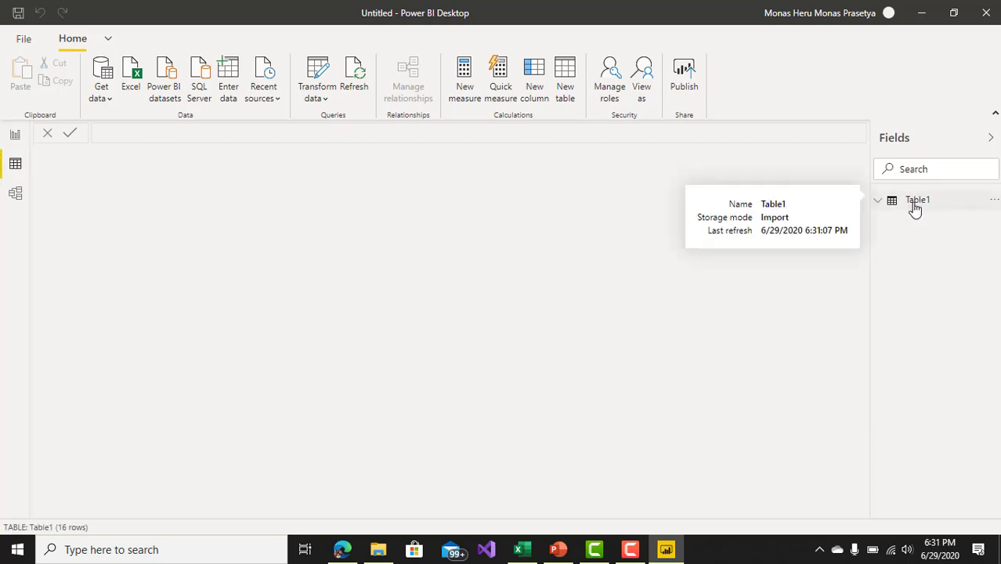
double_click(914, 209)
left_click(903, 218)
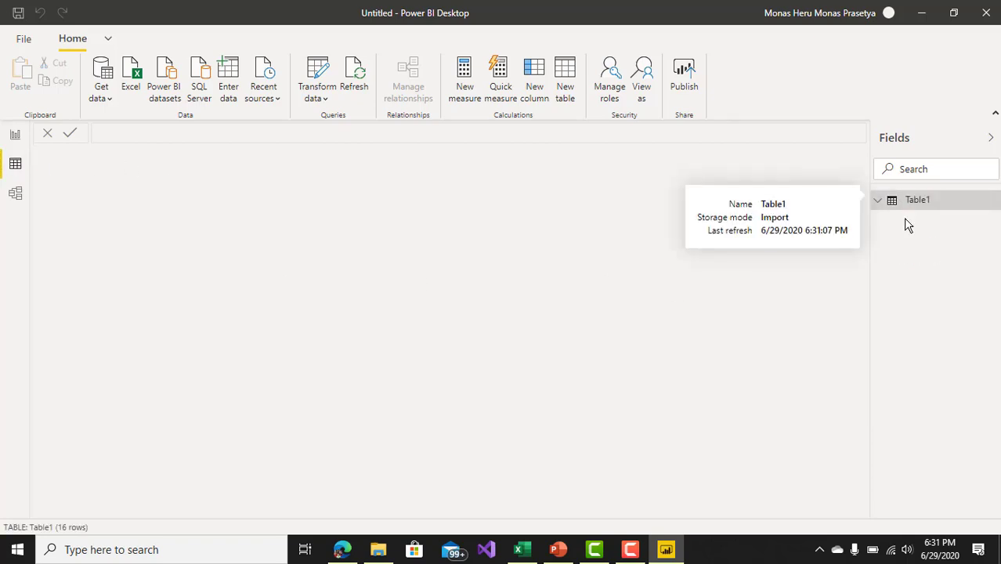
left_click(901, 203)
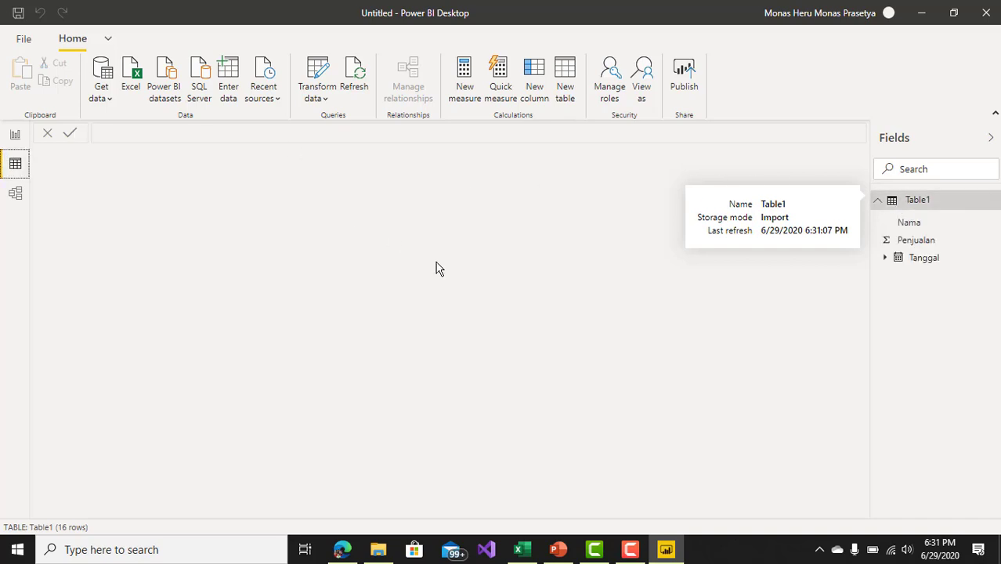
left_click(911, 204)
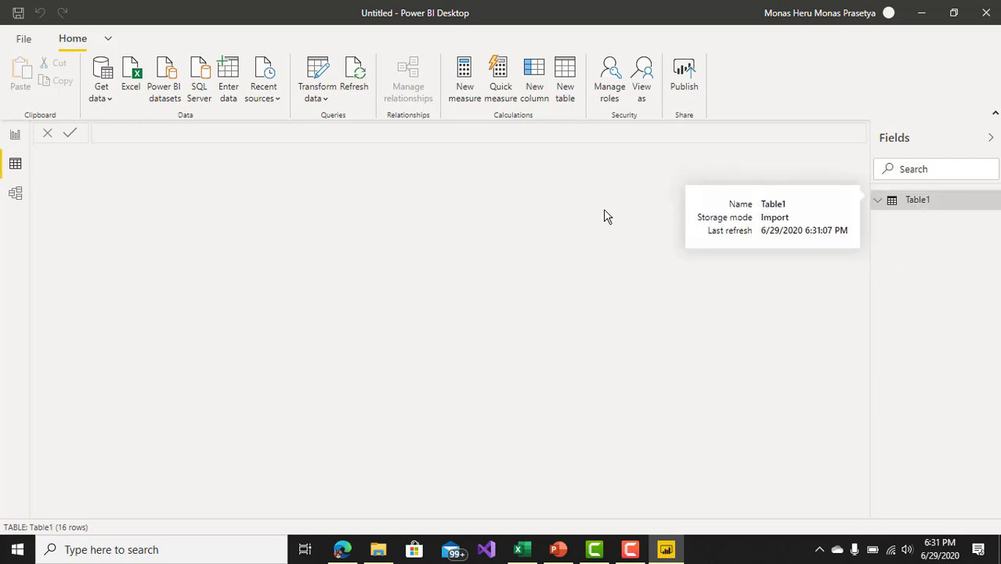
left_click(15, 134)
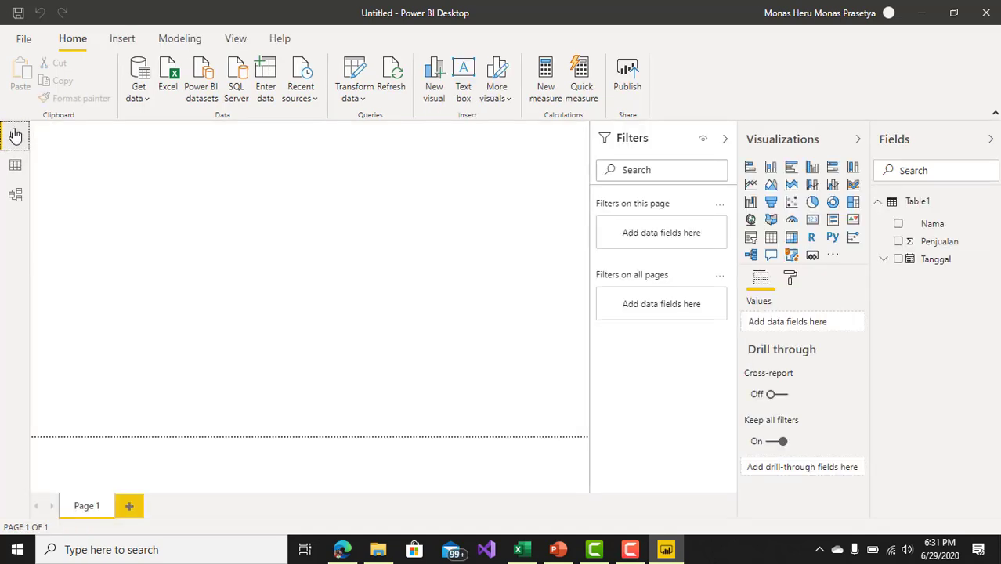
Step: Open the Data view and display the rows of Table1 by selecting its Nama field
left_click(15, 164)
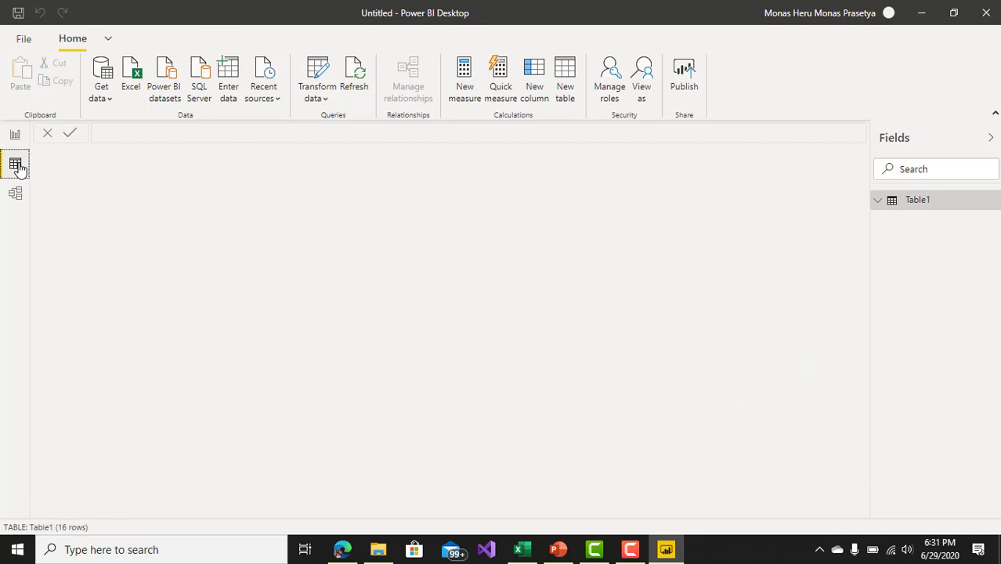
left_click(927, 205)
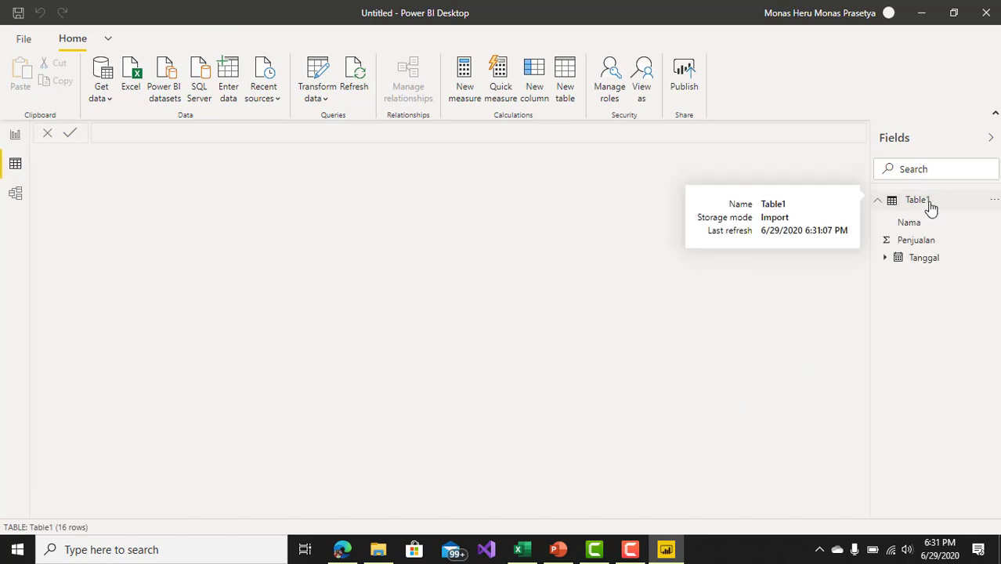
double_click(929, 202)
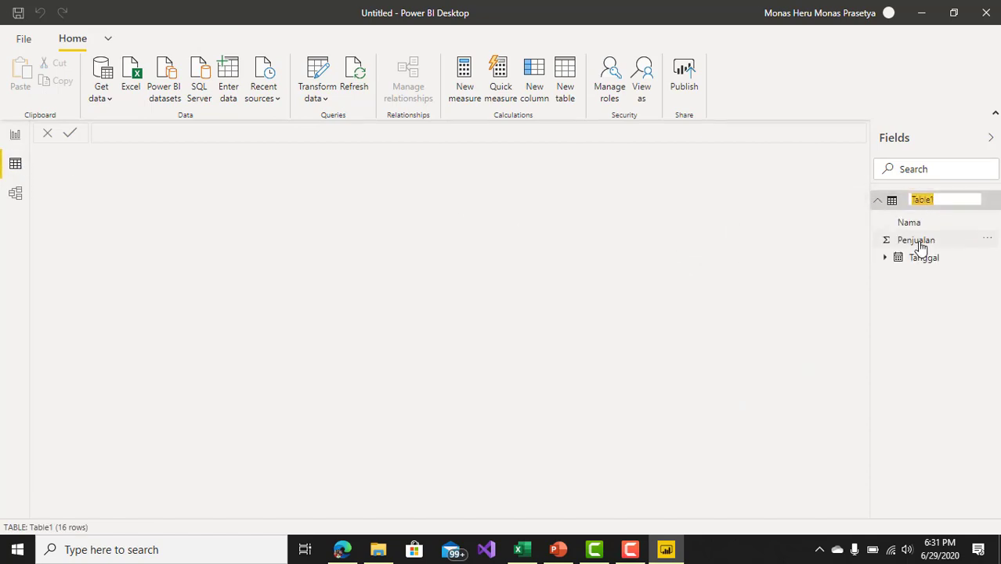
left_click(922, 226)
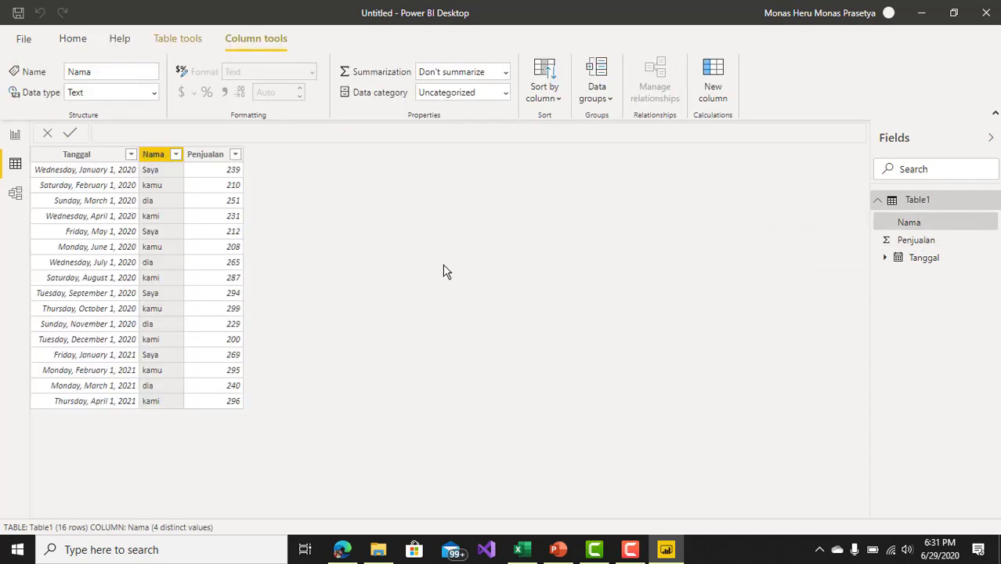
Step: Set the date format of the Tanggal column to 14-Mar-01 (dd-mmm-yy)
left_click(87, 171)
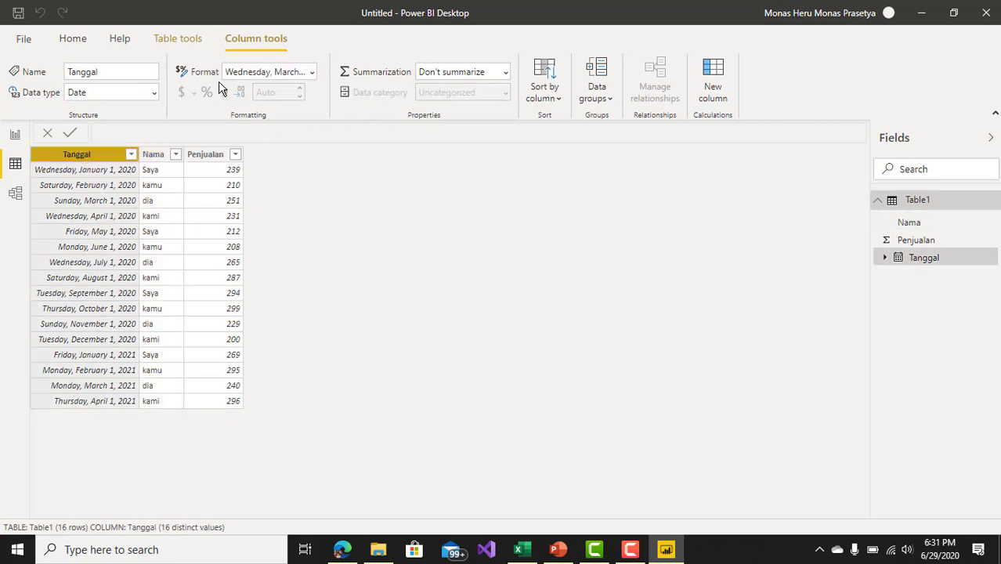
left_click(310, 72)
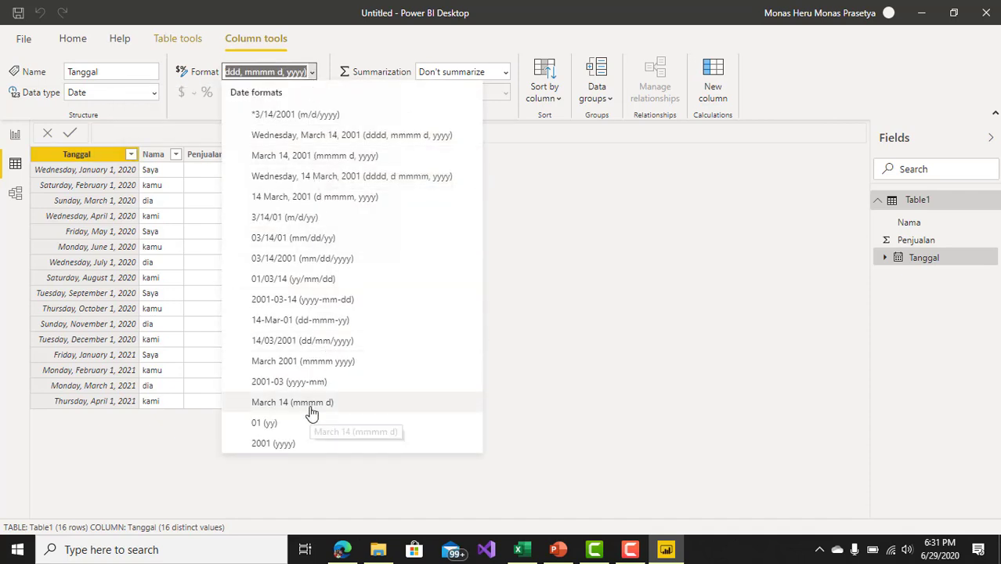
left_click(307, 327)
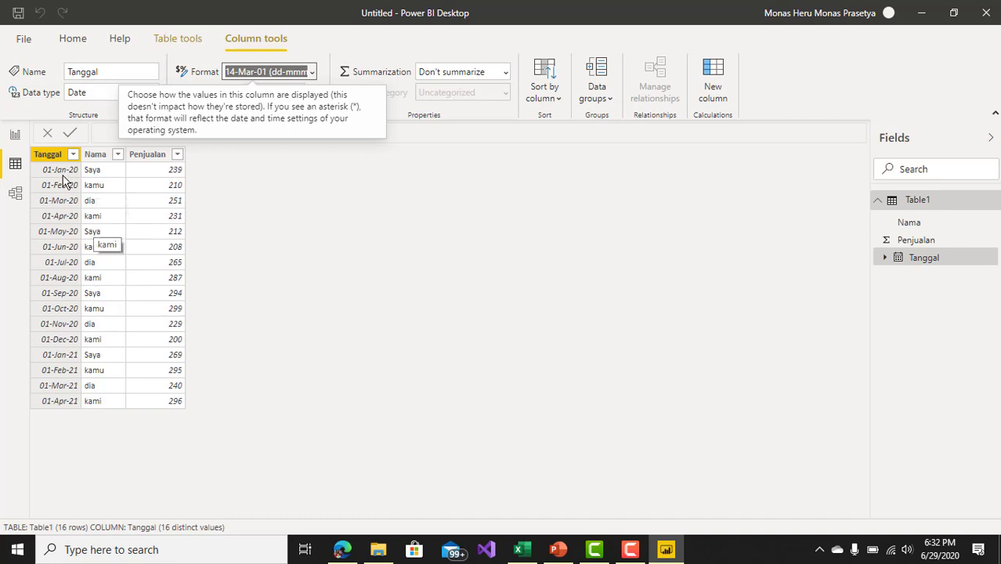
Step: Create a new measure in Table1 from the Report view, named Calc_1, and start its formula with the CALCULATE function
left_click(16, 134)
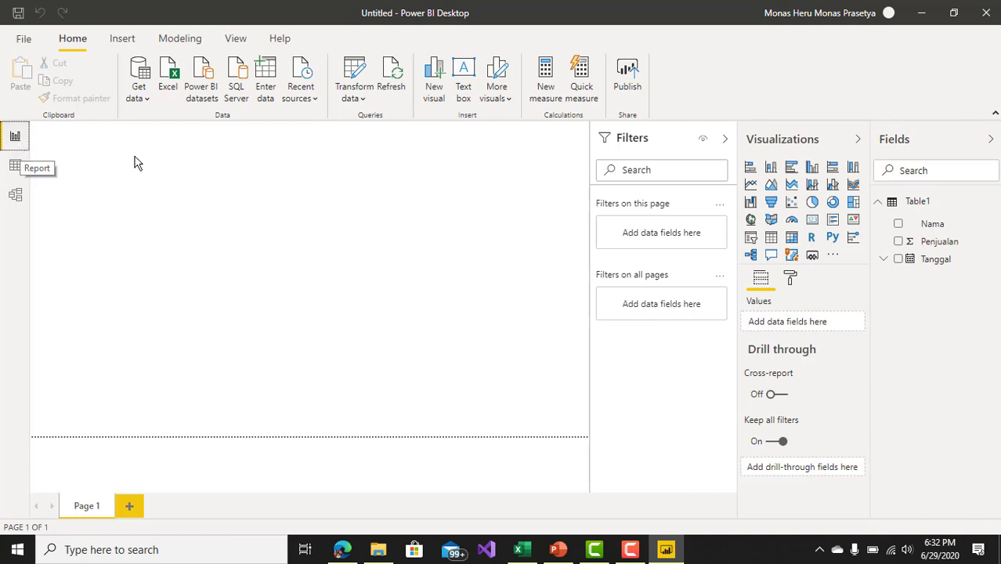
right_click(927, 203)
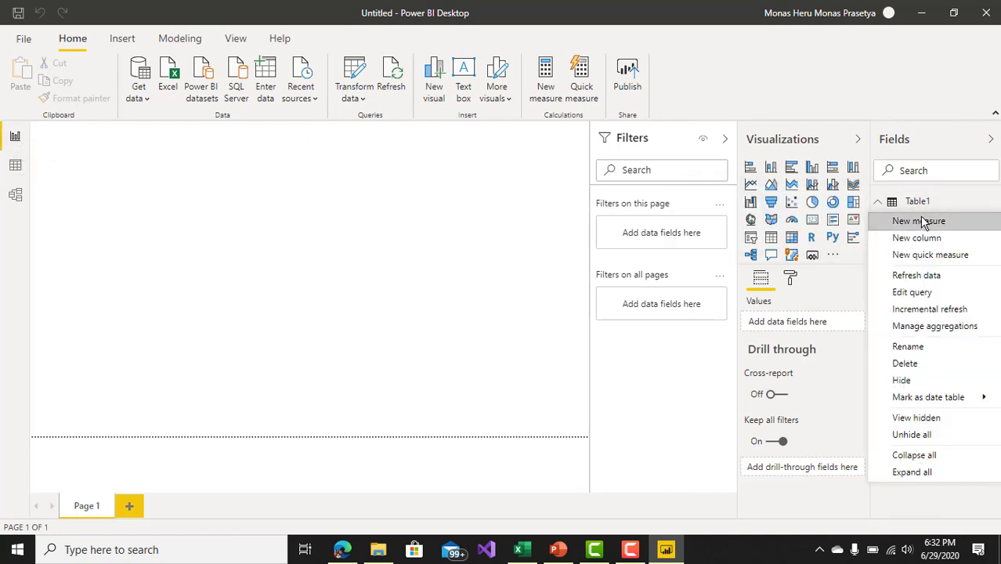
left_click(550, 93)
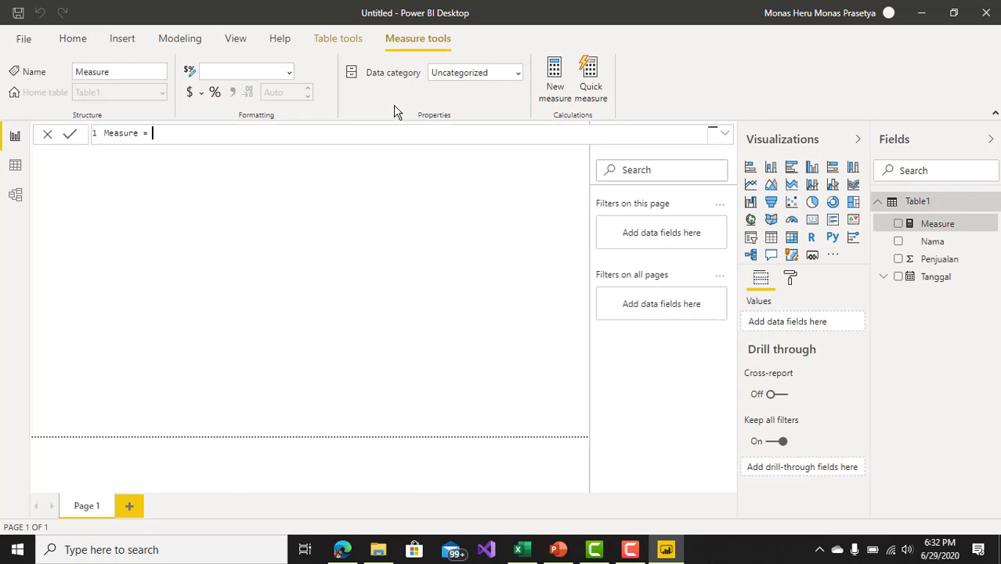
key("ctrl+a")
key("BackSpace")
type("Calc")
type("_1")
type("CAL")
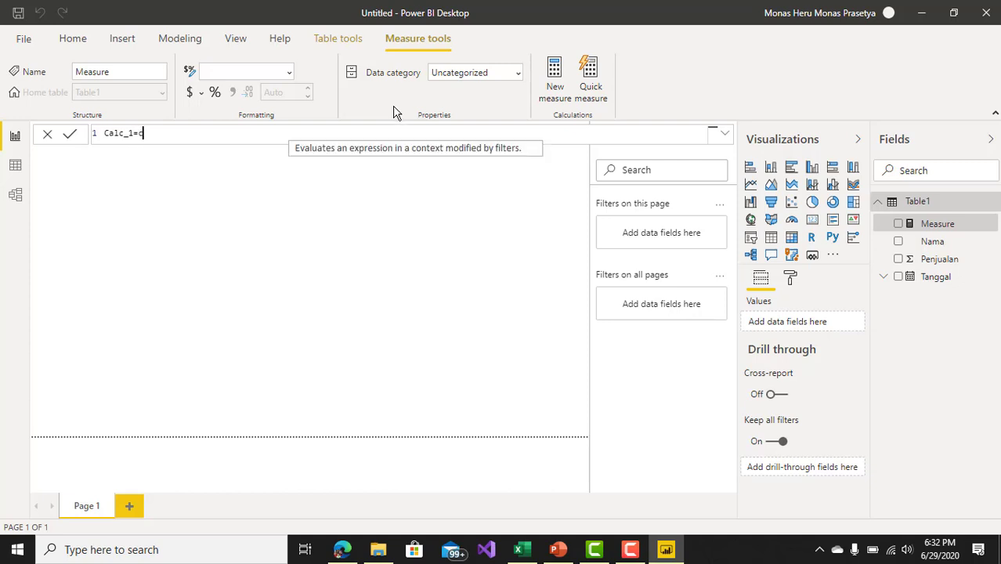
key("Tab")
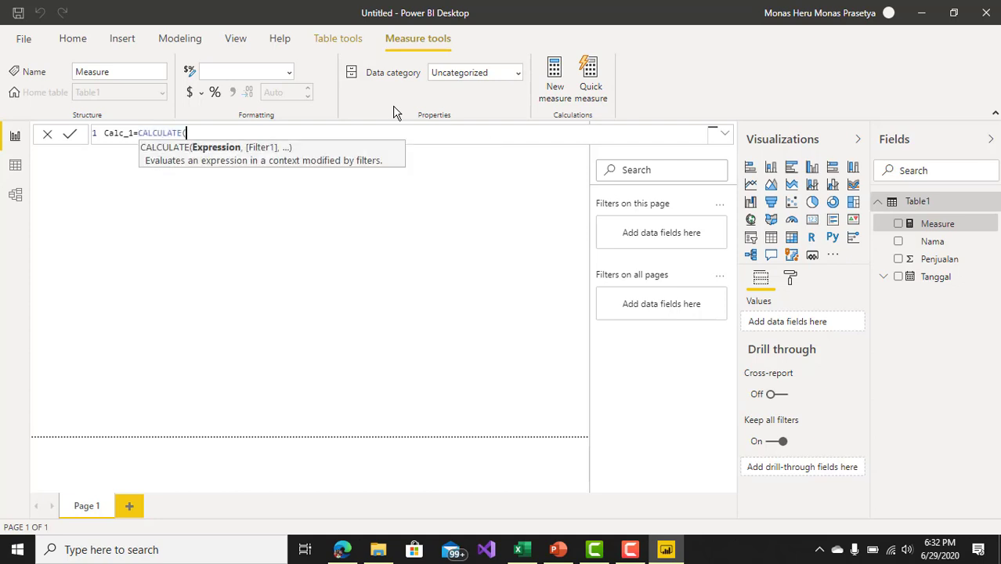
Step: Enter SUM(Table1[Penjualan]) as the expression argument of CALCULATE, followed by a comma for the filter argument
type("sum")
key("Tab")
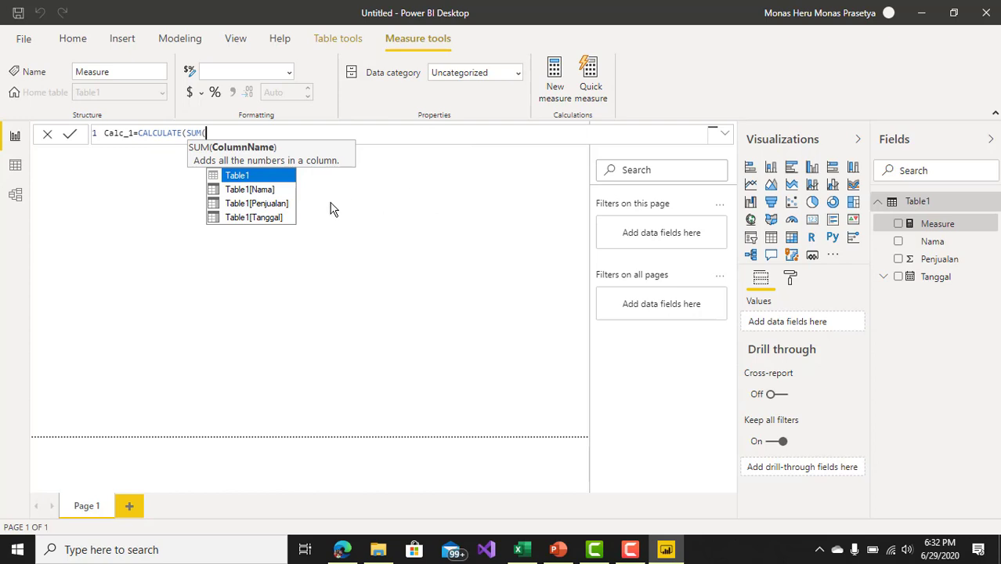
left_click(278, 205)
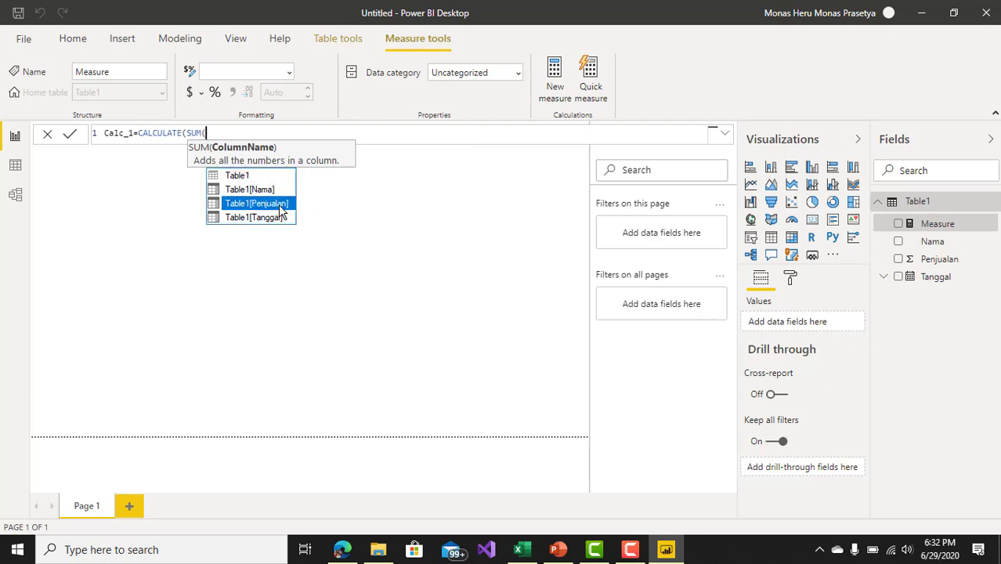
key("Tab")
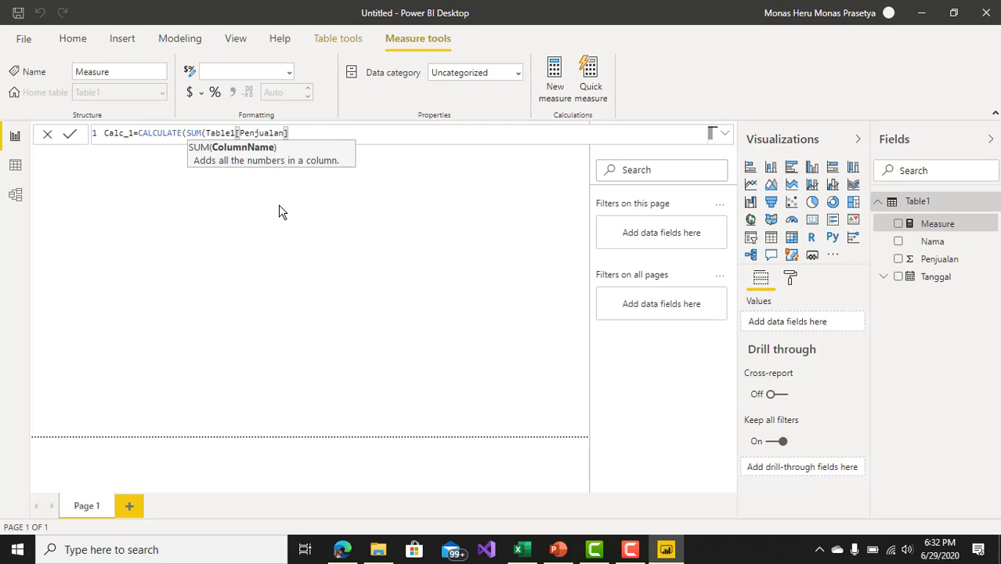
type(")")
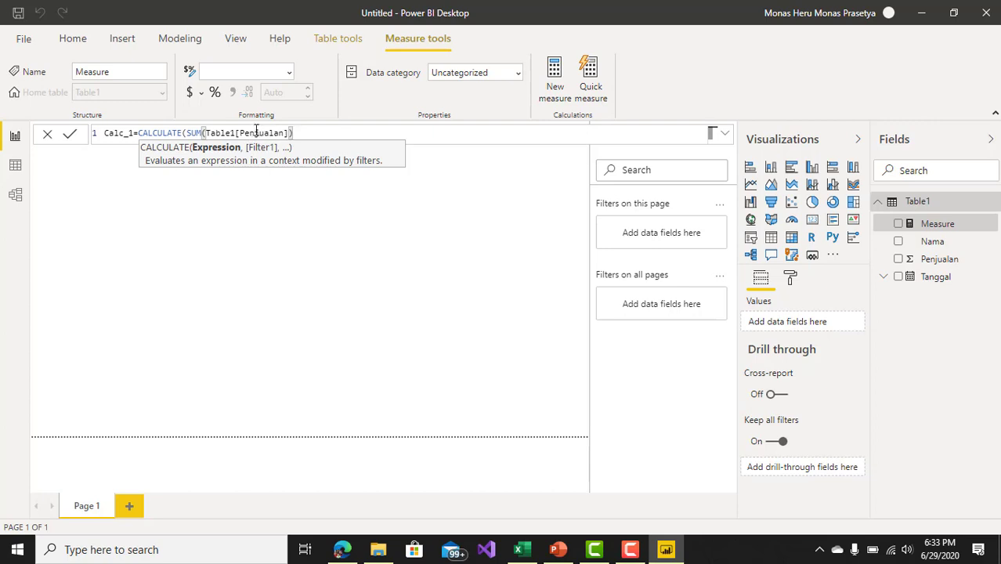
type(",")
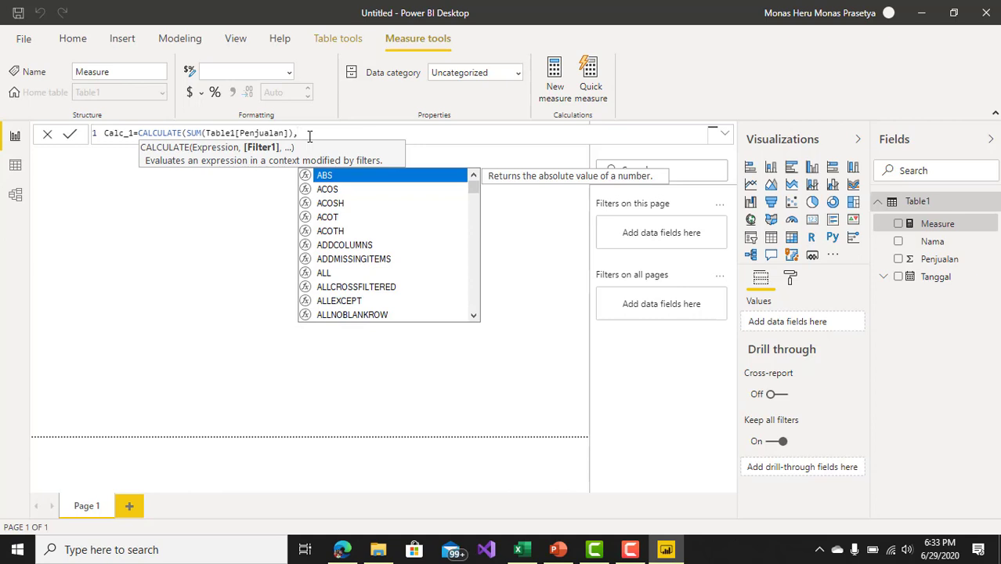
type("filter")
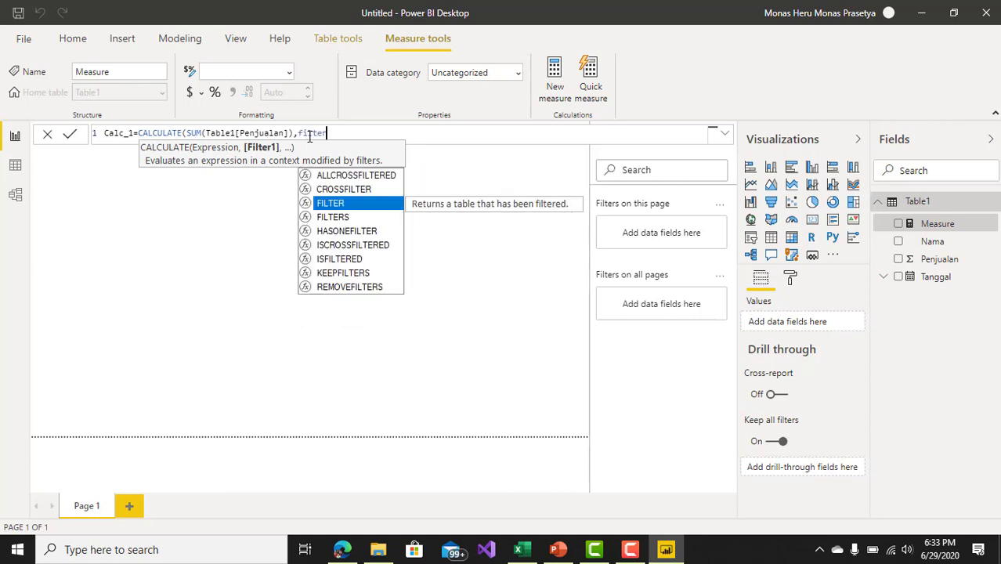
key("BackSpace")
key("BackSpace")
key("BackSpace")
key("BackSpace")
key("BackSpace")
key("BackSpace")
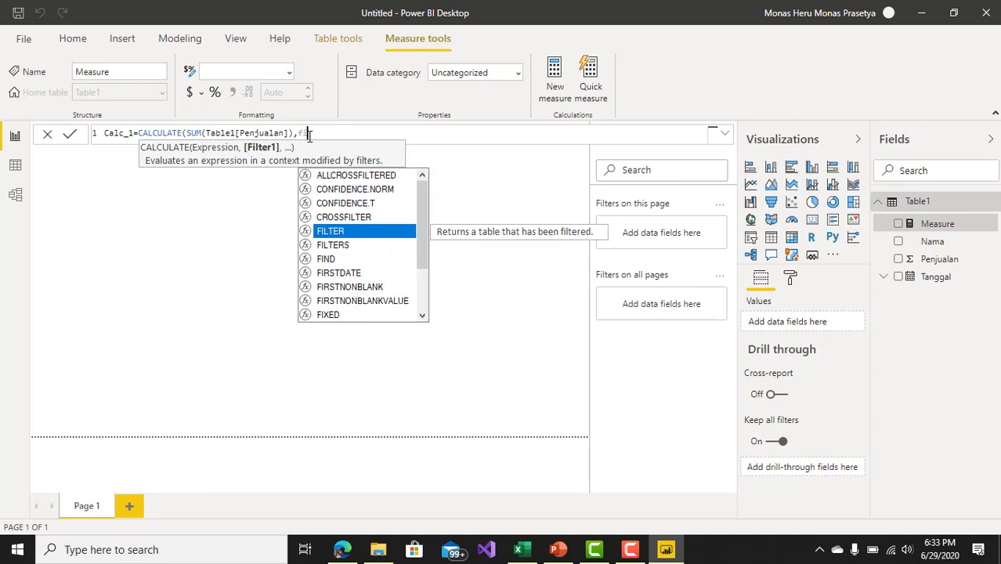
Step: Complete the Calc_1 formula with the filter Table1[Nama]="Saya" and a closing parenthesis, and commit the measure
type("ta")
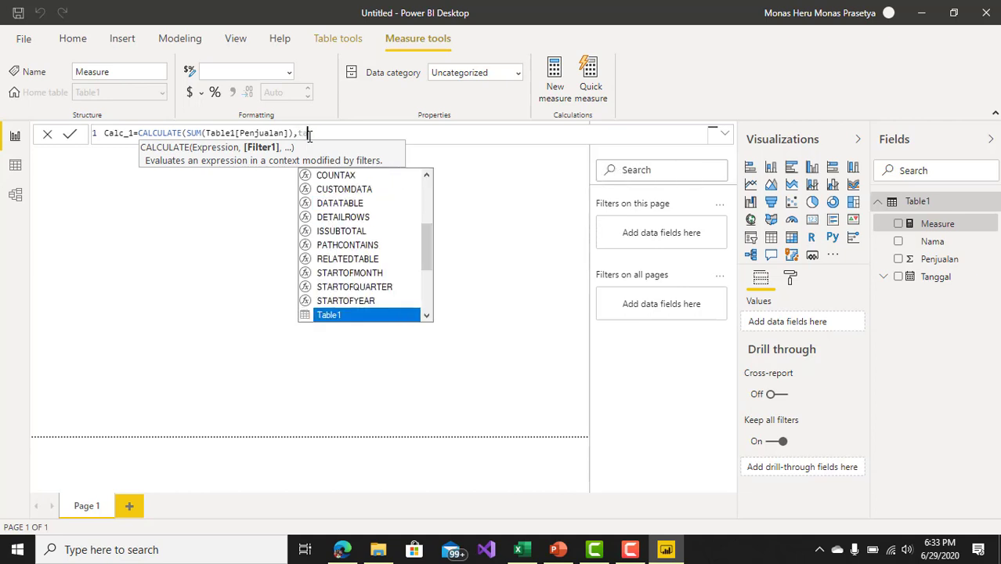
key("Down")
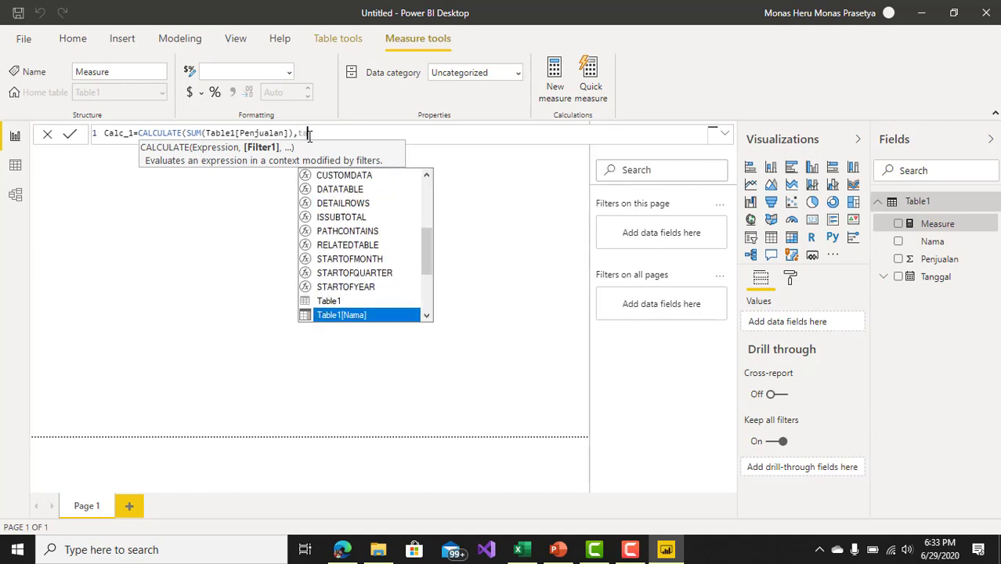
key("Down")
key("Up")
key("Tab")
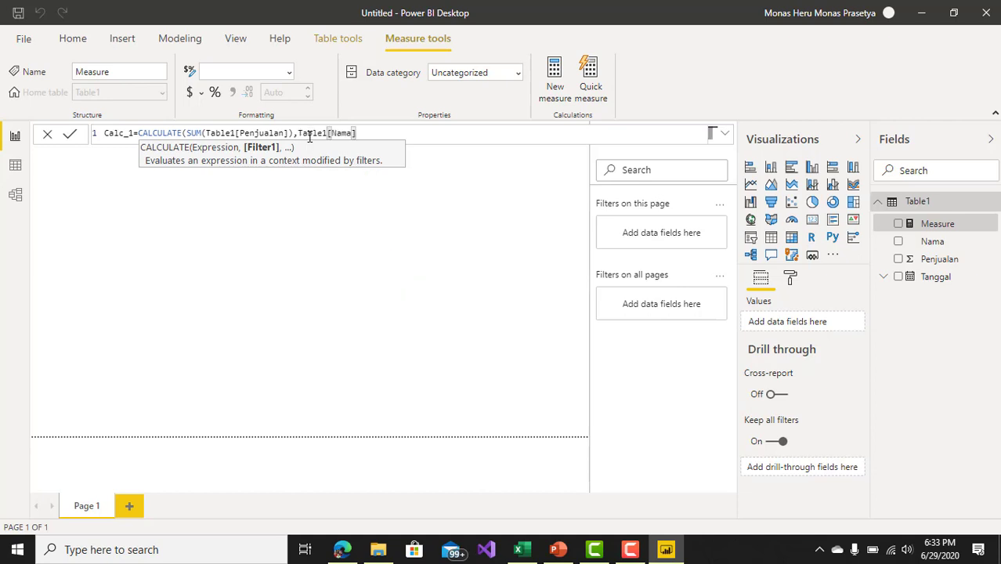
type("=\"Saya\")")
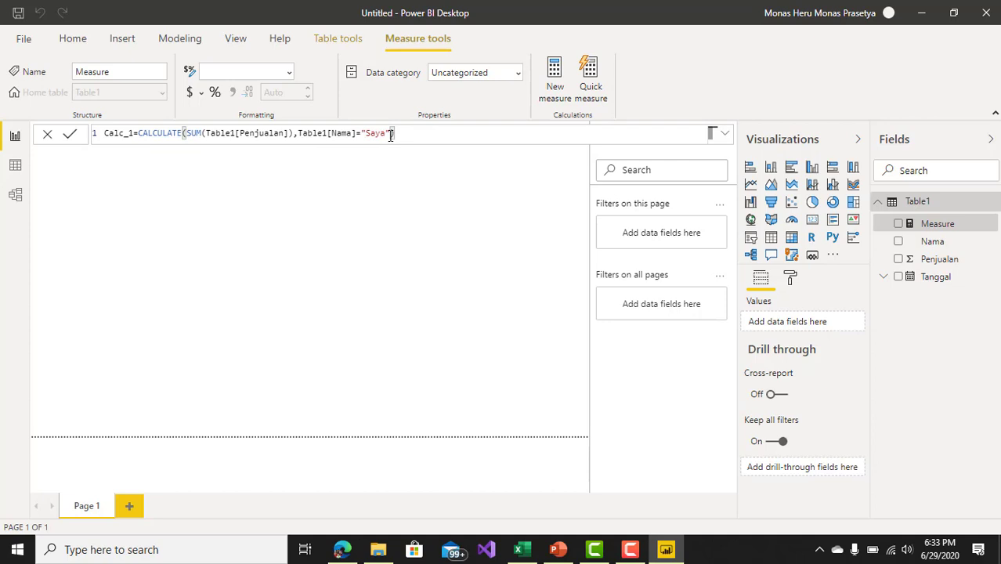
key("Return")
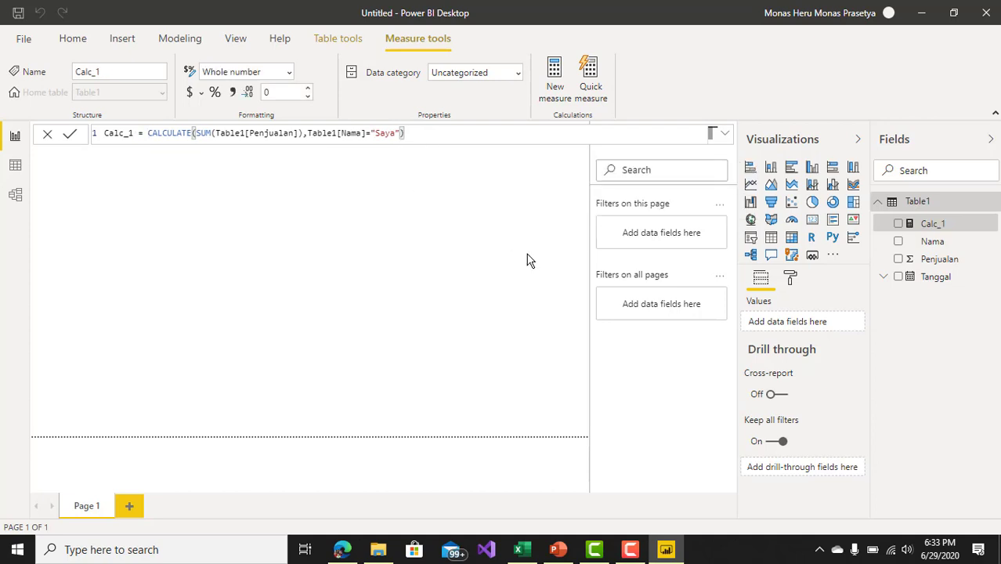
Step: Add a card visual to Page 1 and place the Calc_1 measure in it
left_click(814, 226)
left_click(818, 226)
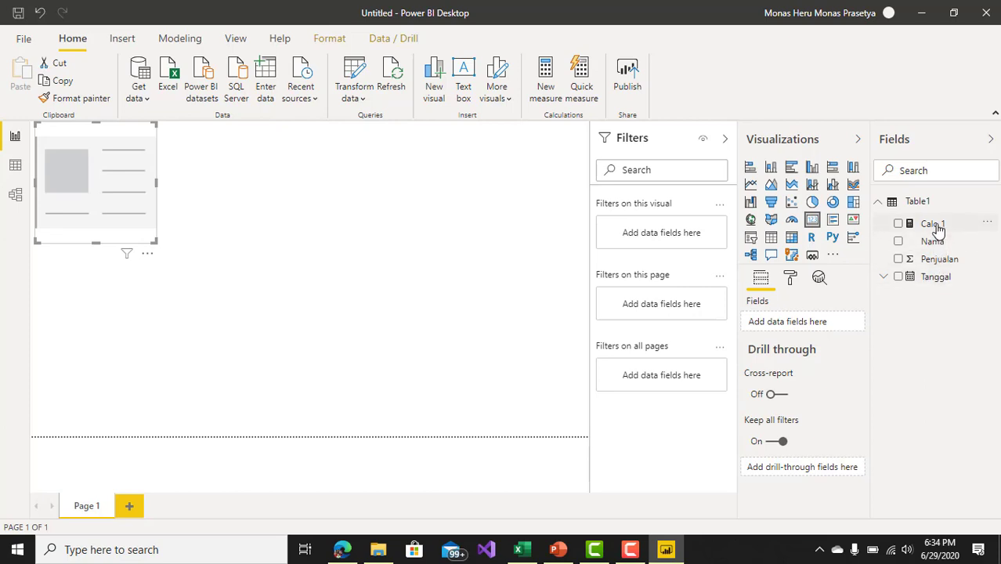
left_click_drag(934, 226, 106, 171)
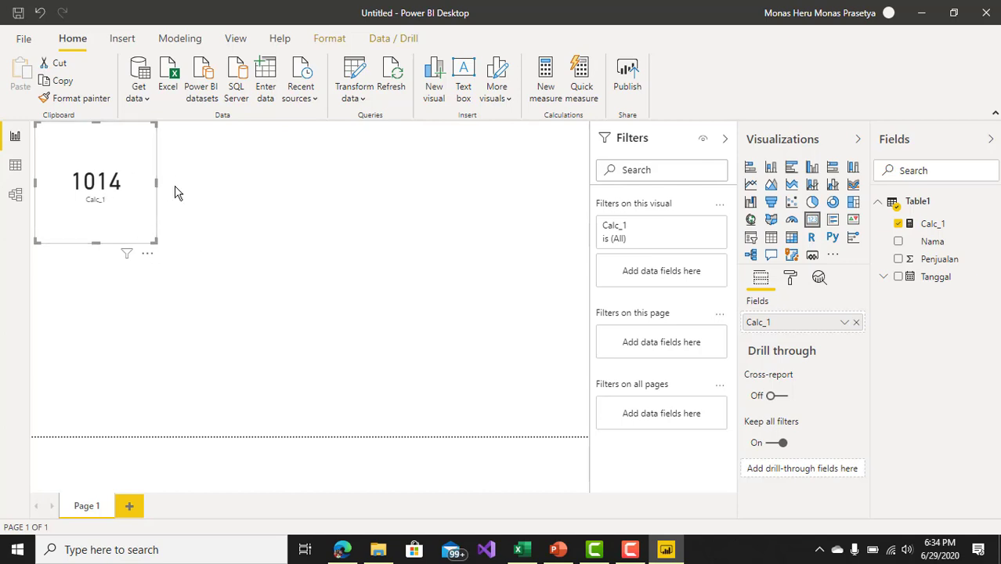
left_click(931, 224)
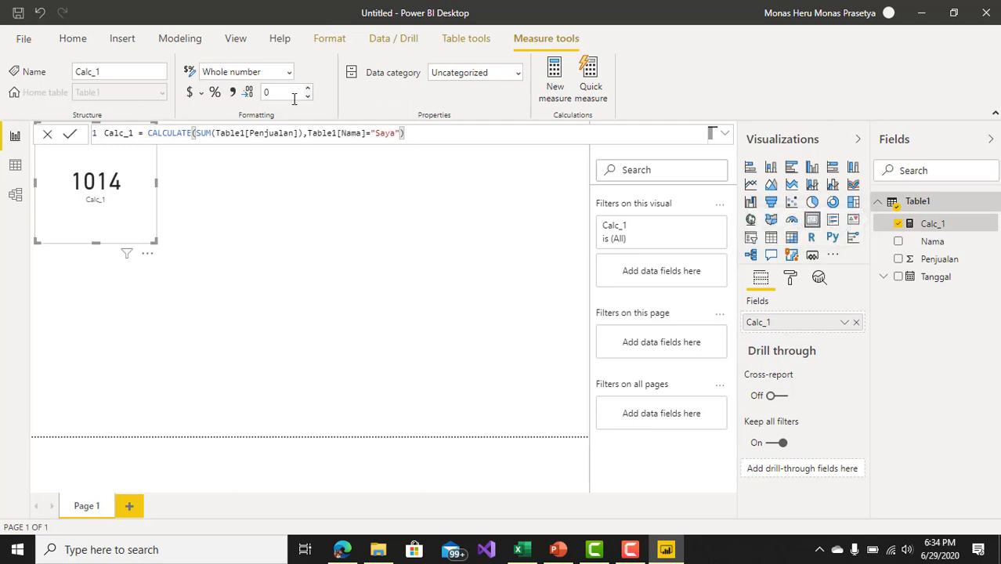
left_click(73, 39)
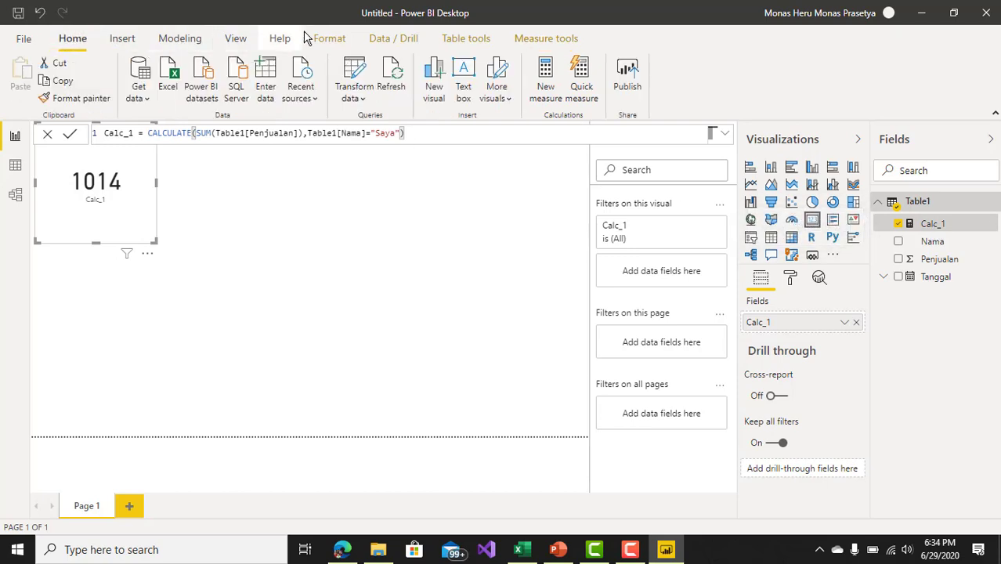
left_click(332, 41)
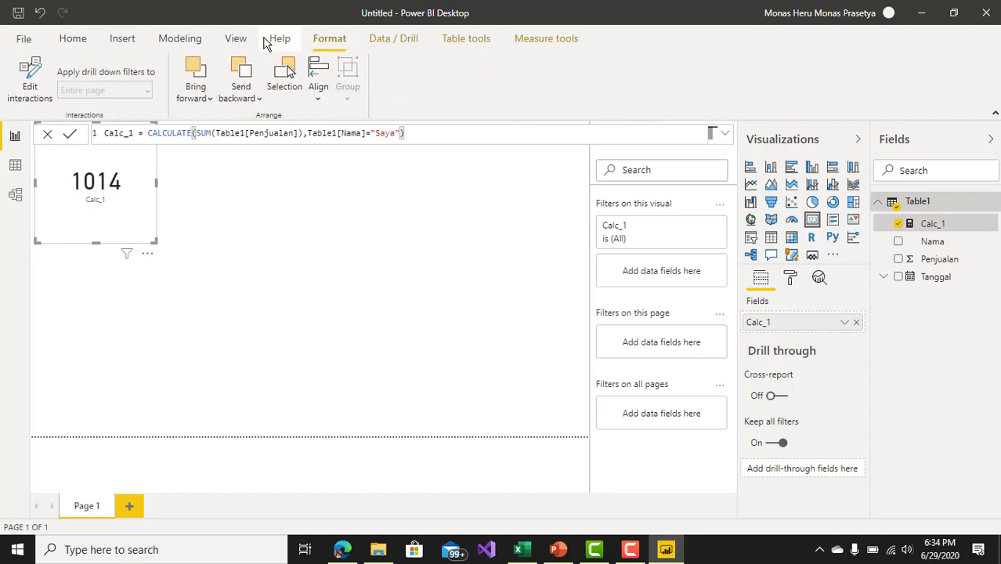
left_click(199, 42)
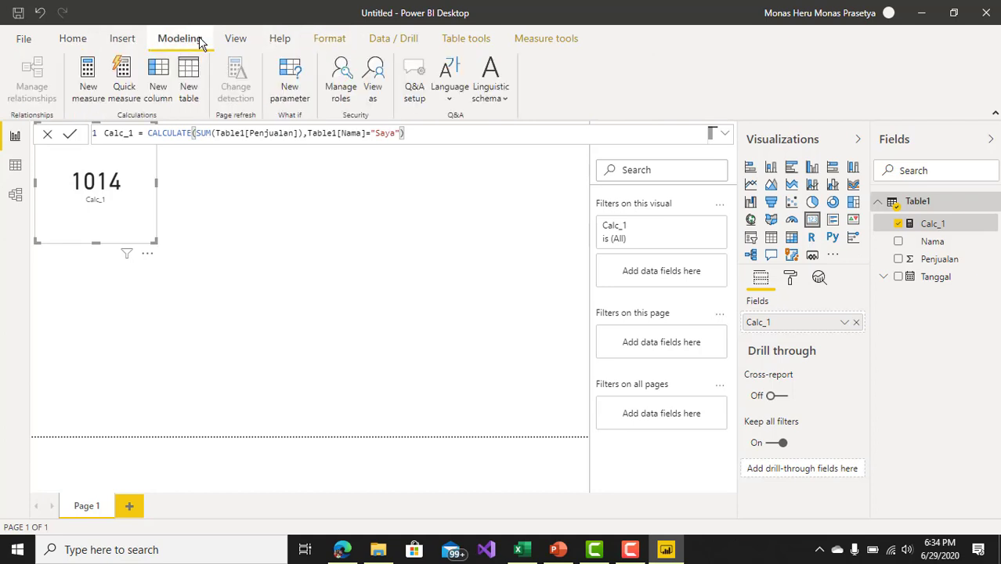
left_click(129, 41)
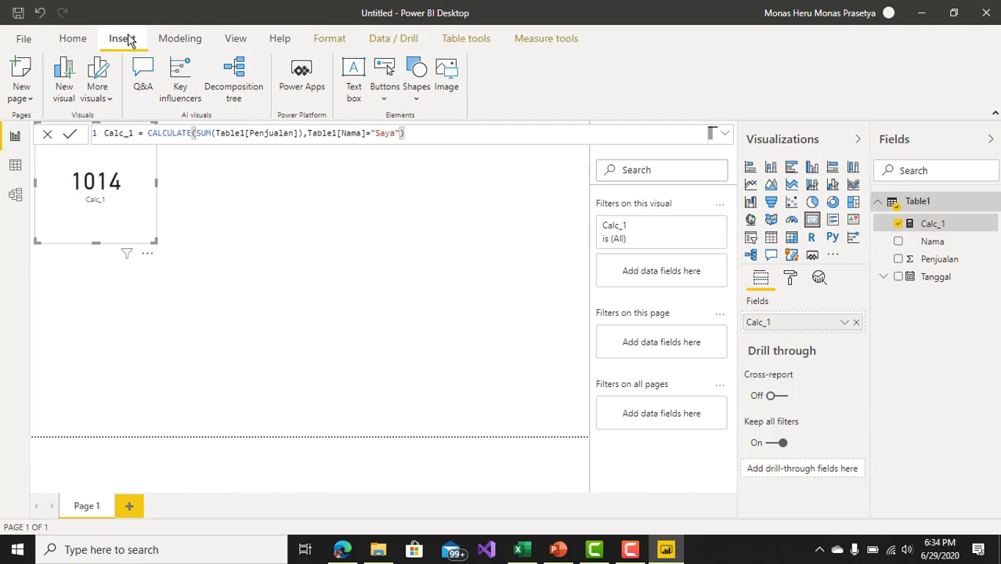
left_click(239, 46)
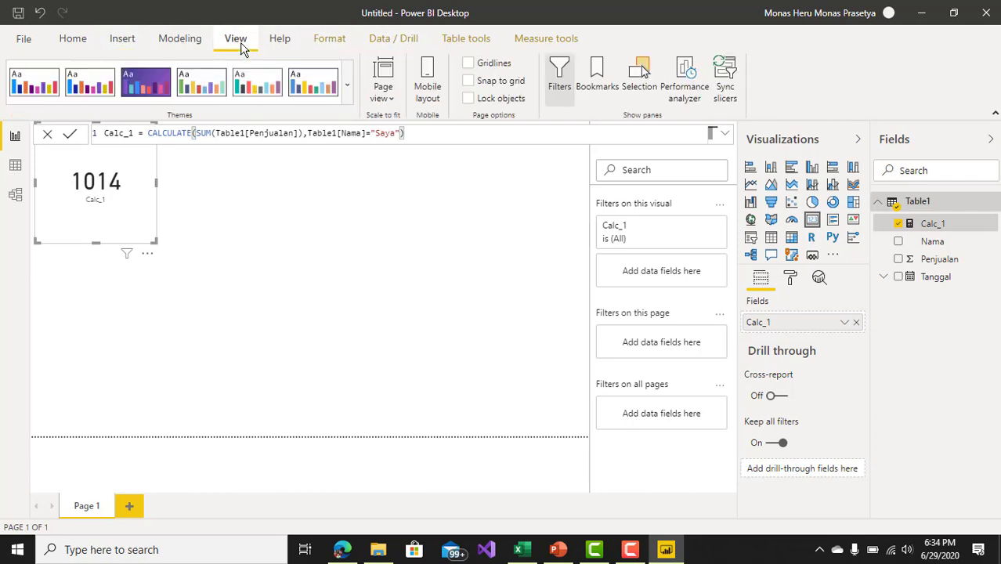
left_click(334, 45)
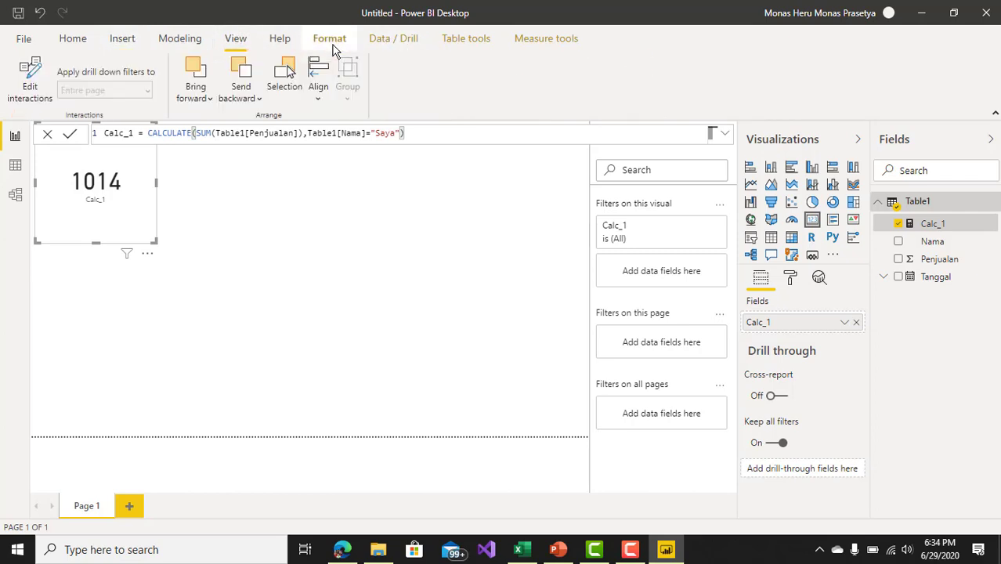
left_click(383, 43)
left_click(459, 45)
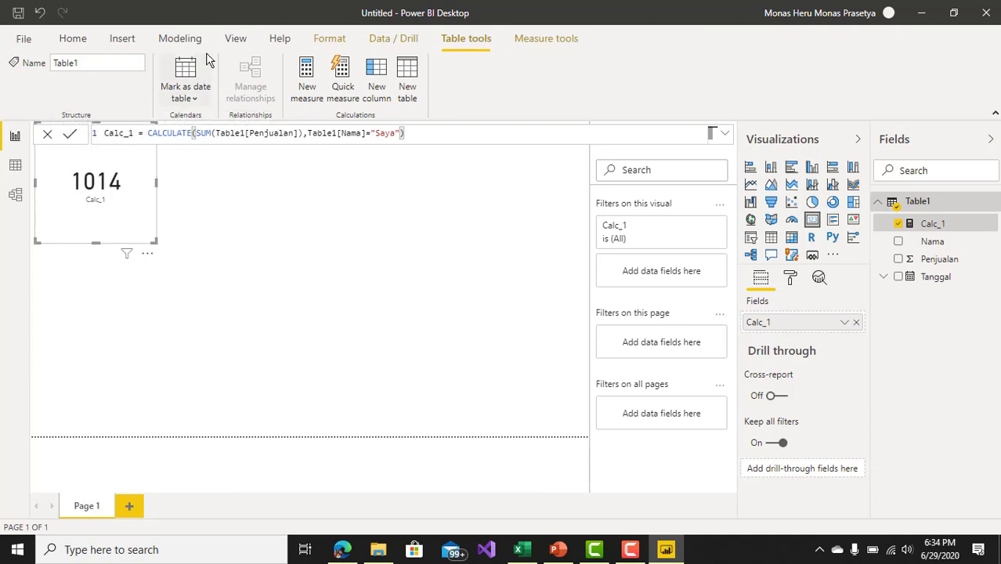
left_click(181, 39)
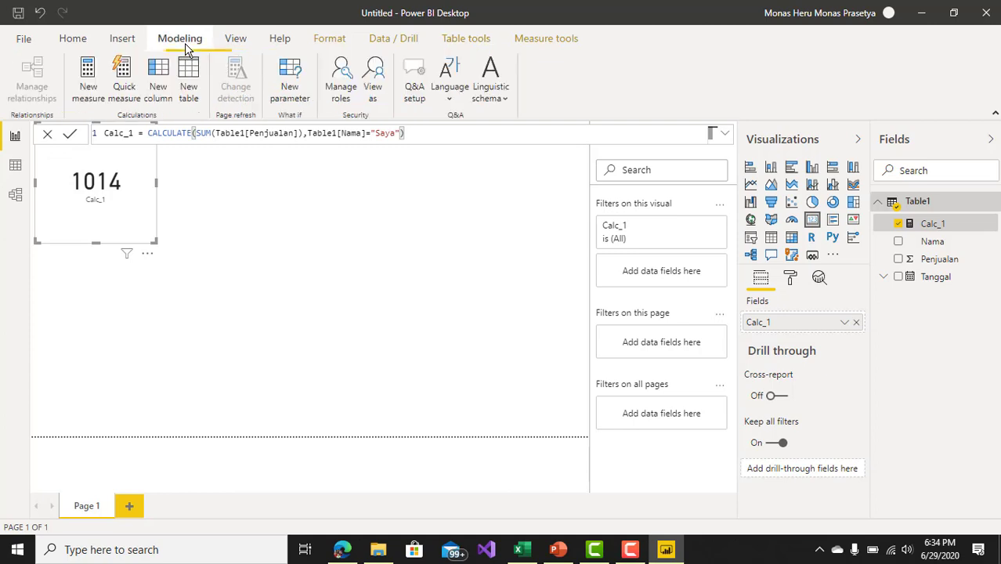
left_click(236, 45)
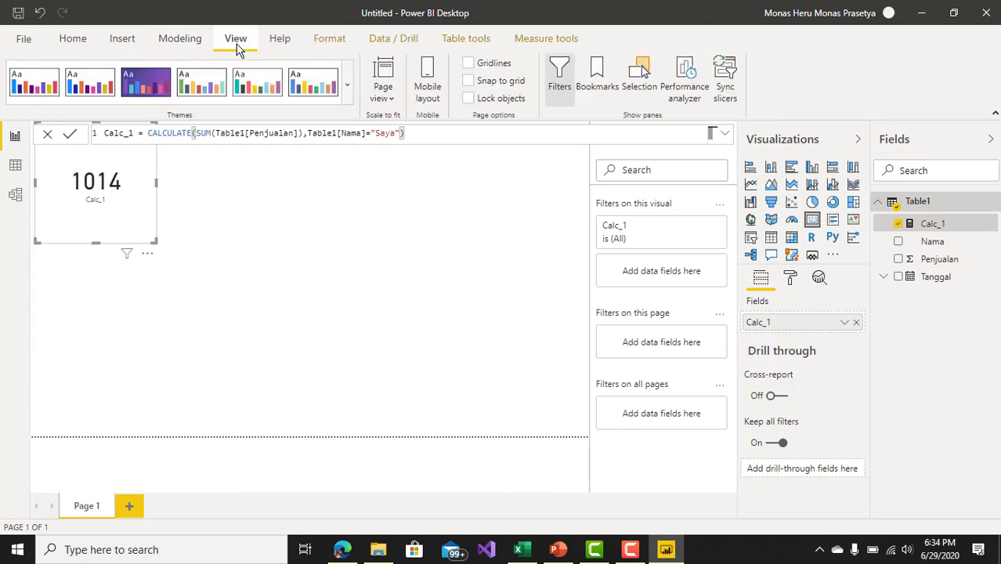
Step: Apply the thousands separator format to the Penjualan column in the Data view
left_click(16, 165)
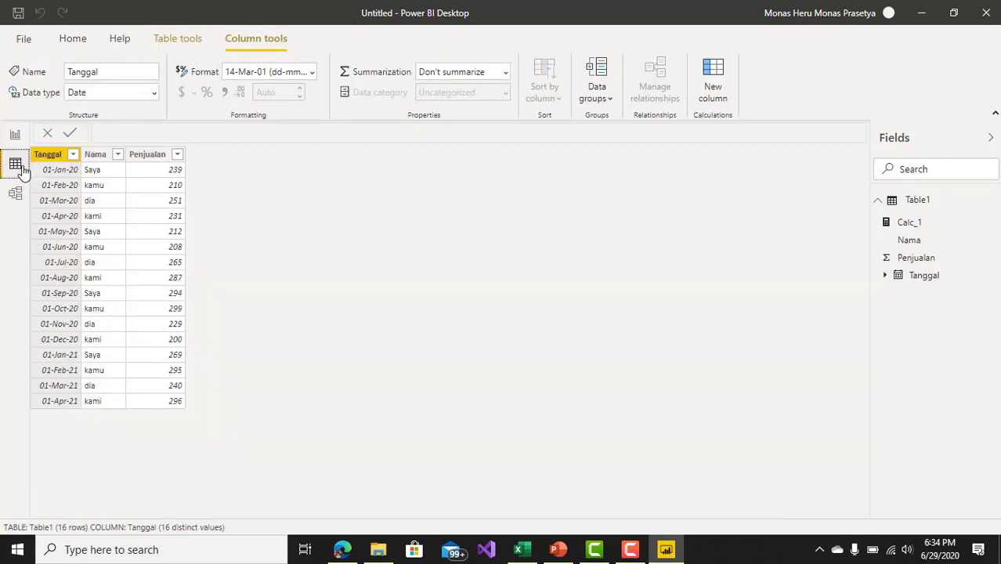
left_click(156, 155)
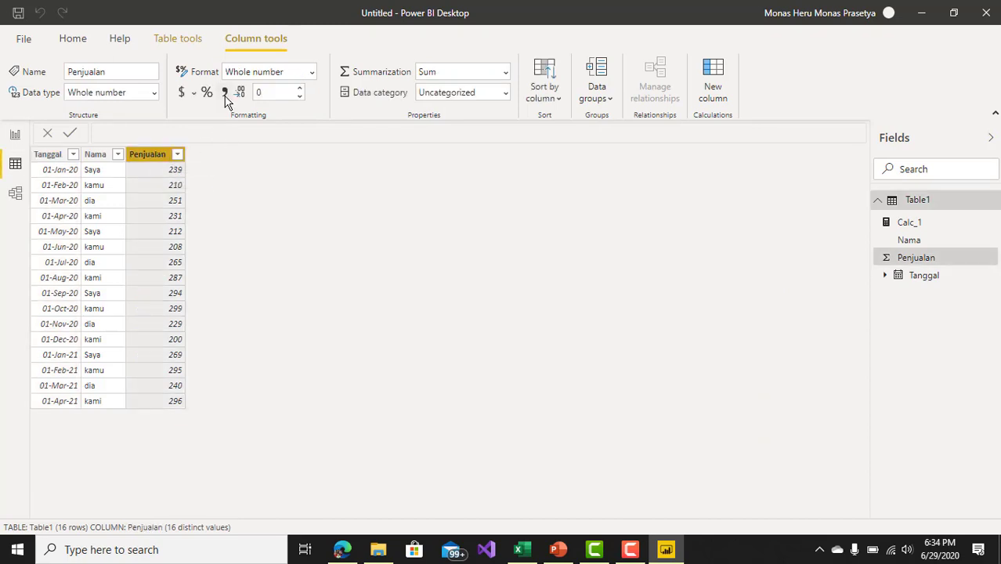
left_click(224, 95)
Step: Apply the thousands separator format to the Calc_1 measure and return to the report page
left_click(910, 223)
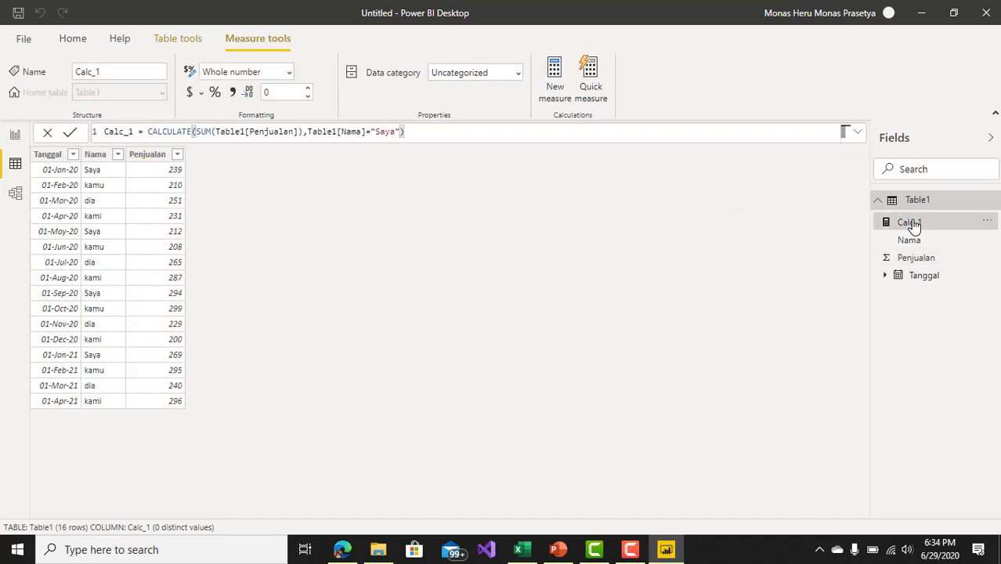
left_click(232, 92)
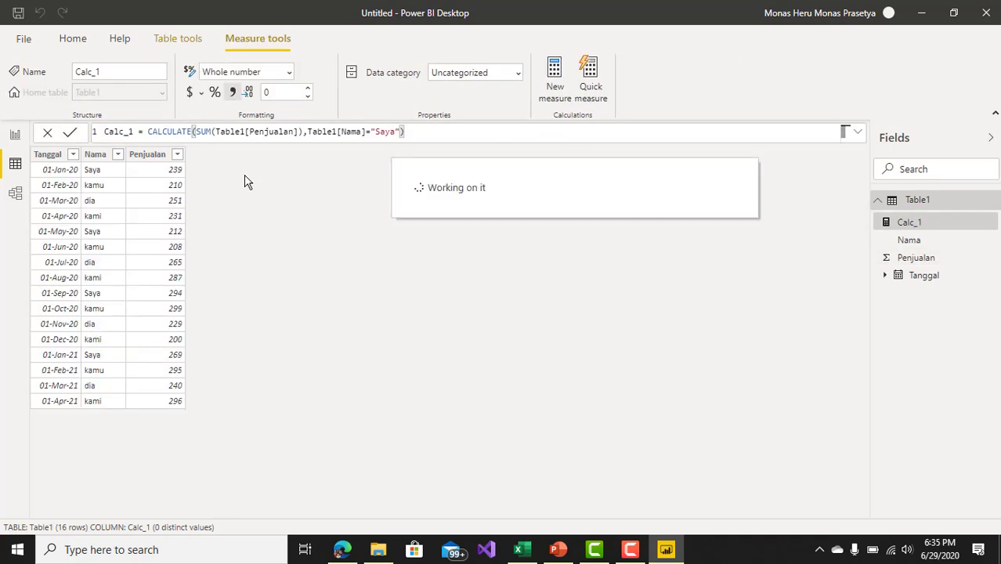
left_click(17, 137)
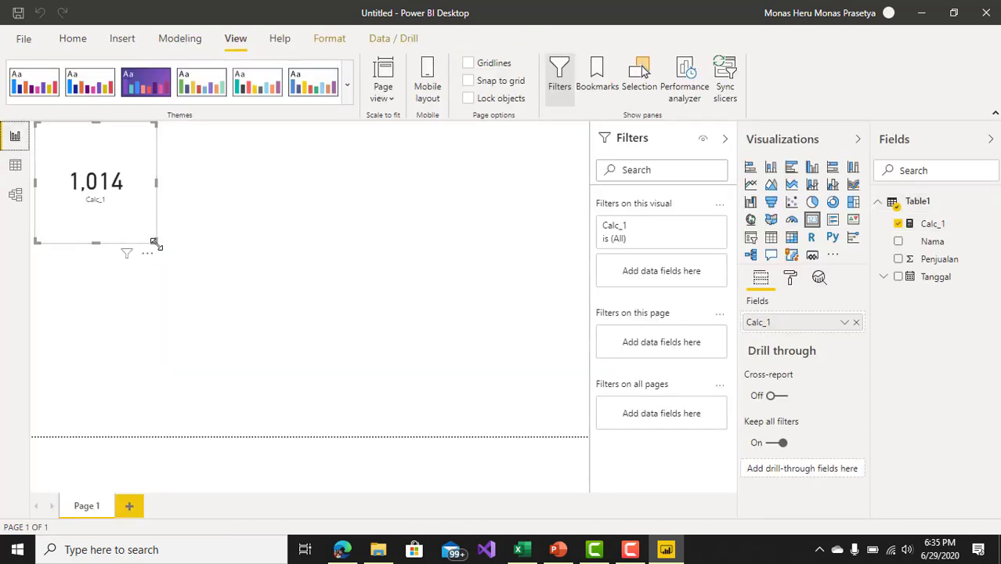
Step: Shrink the Calc_1 card slightly and move it a little inward from the page's upper-left corner
left_click_drag(151, 237, 150, 235)
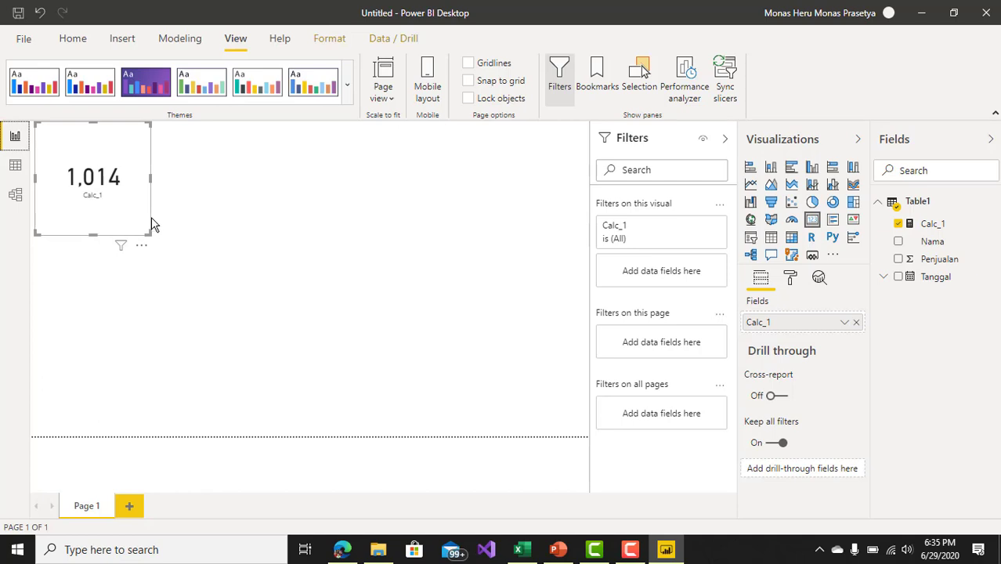
left_click_drag(150, 223, 156, 246)
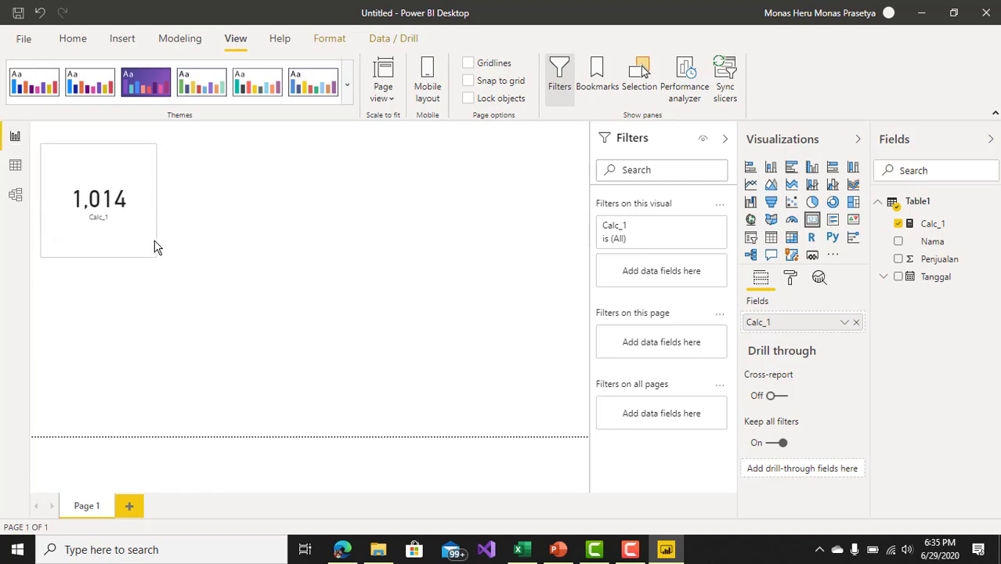
left_click(294, 233)
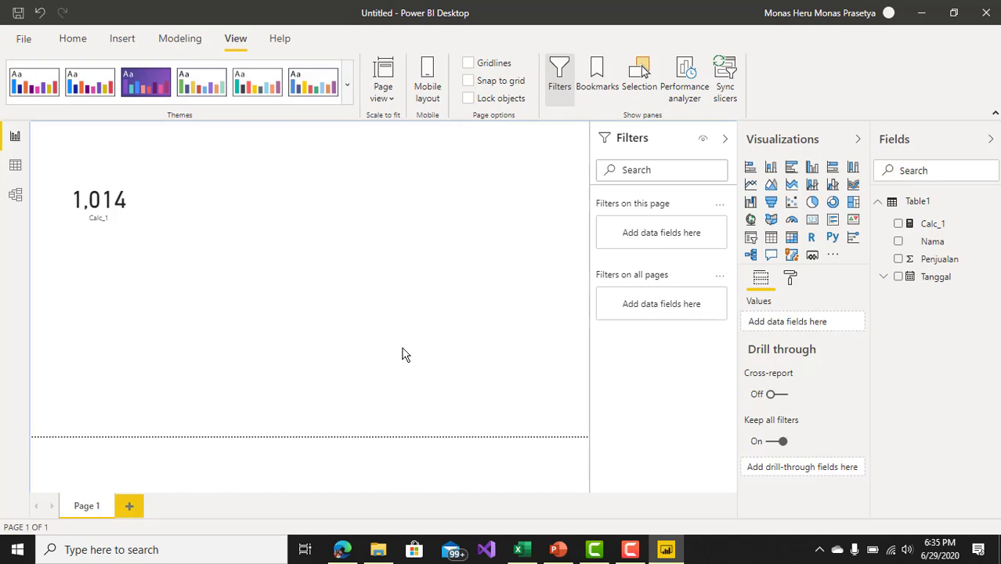
Step: Create a new measure named Calc_2 from the report page and begin its formula with the CALCULATE function
left_click(15, 164)
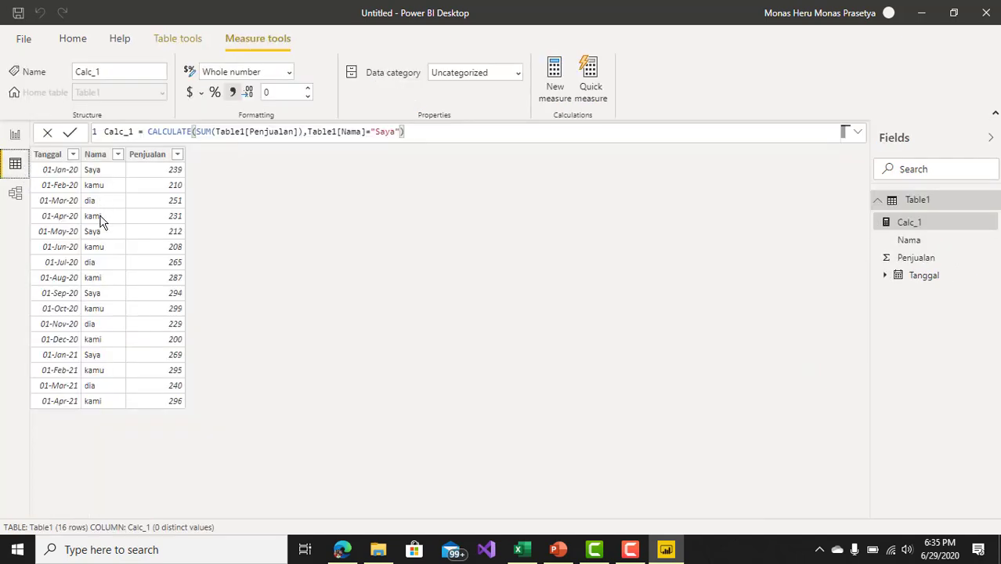
left_click(15, 136)
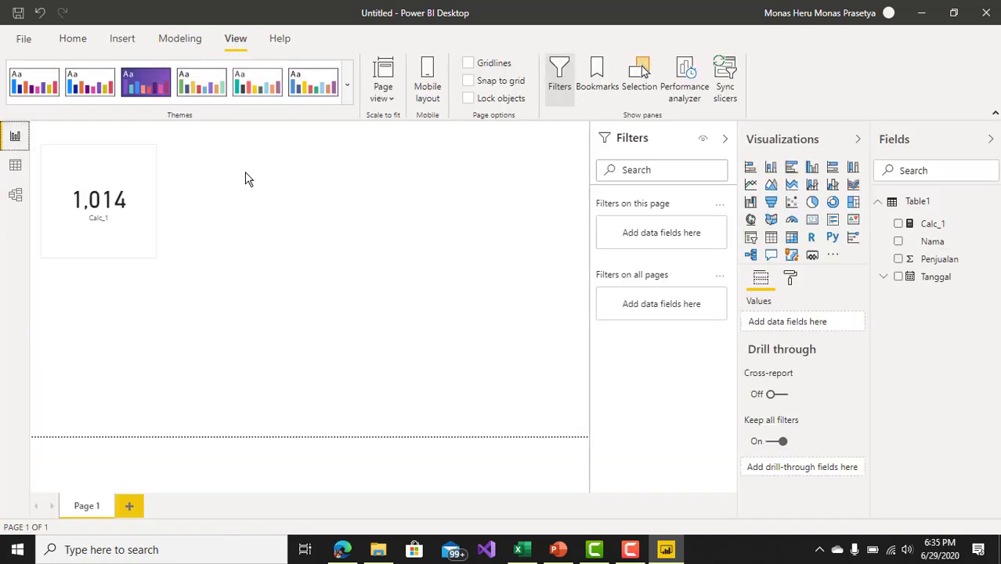
left_click(67, 37)
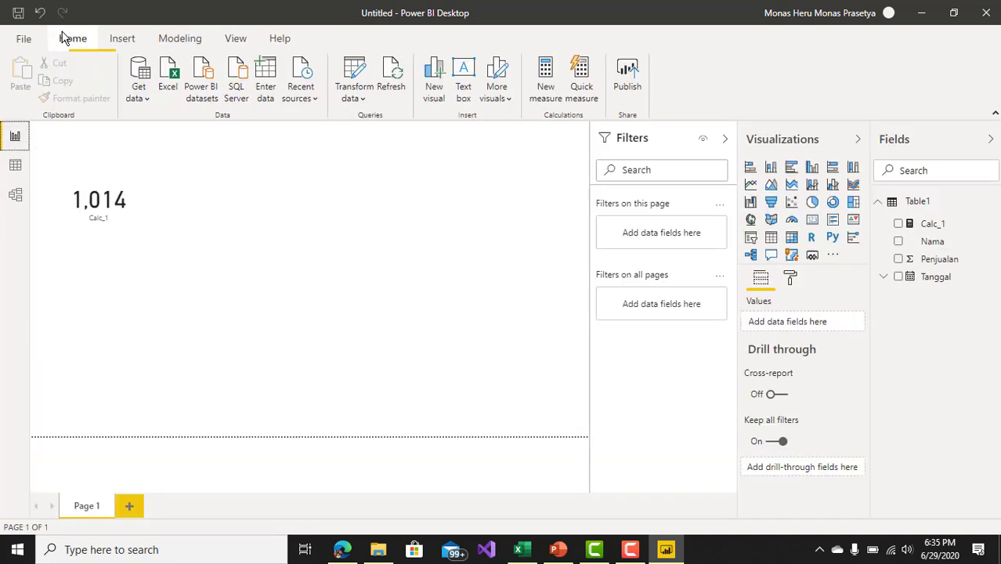
left_click(546, 82)
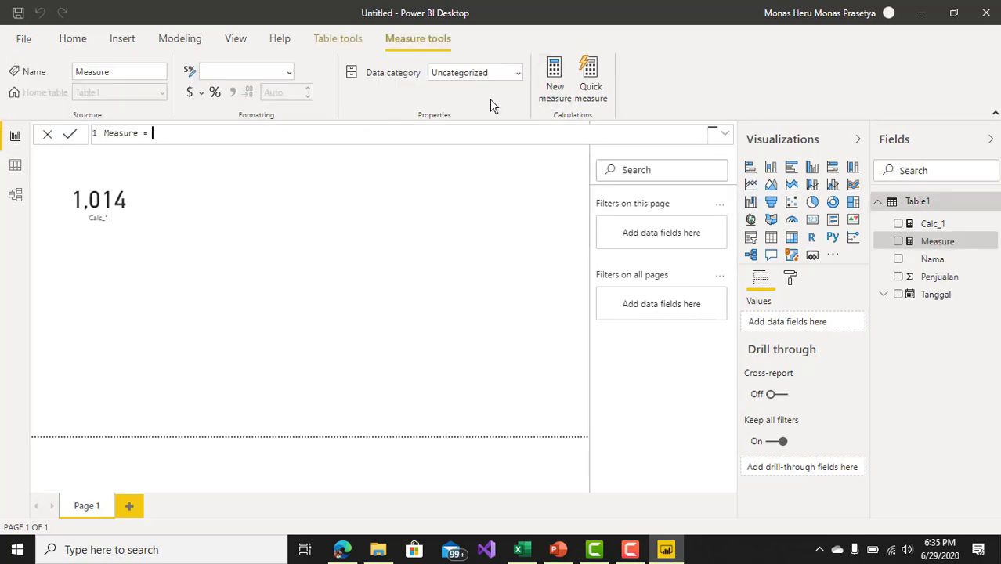
key("BackSpace")
key("BackSpace")
key("BackSpace")
key("BackSpace")
key("BackSpace")
key("BackSpace")
key("BackSpace")
key("BackSpace")
key("BackSpace")
type("c_2 = c")
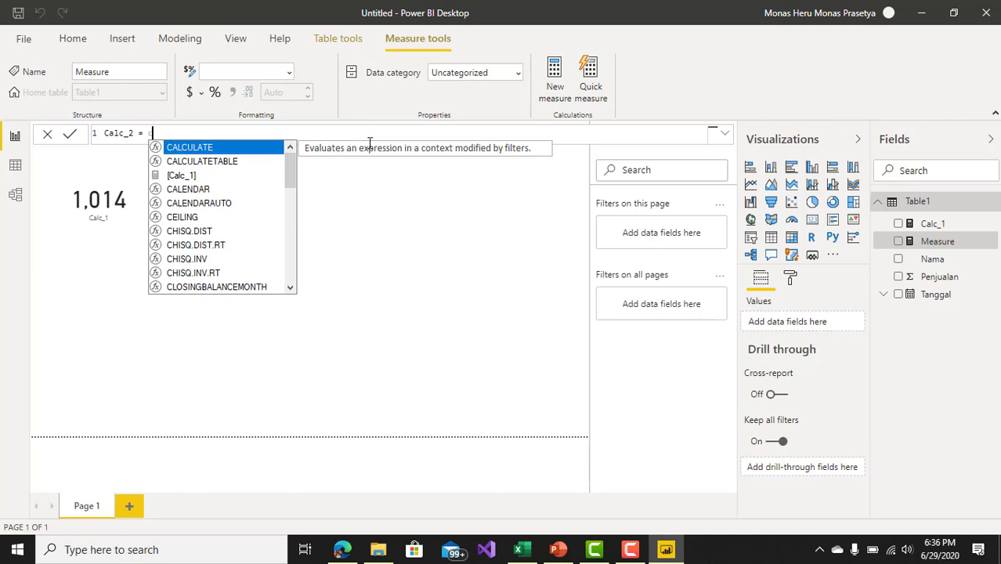
key("Tab")
Step: Enter SUM(Table1[Penjualan]) as the CALCULATE expression of Calc_2, followed by a comma for the filter argument
type("sum")
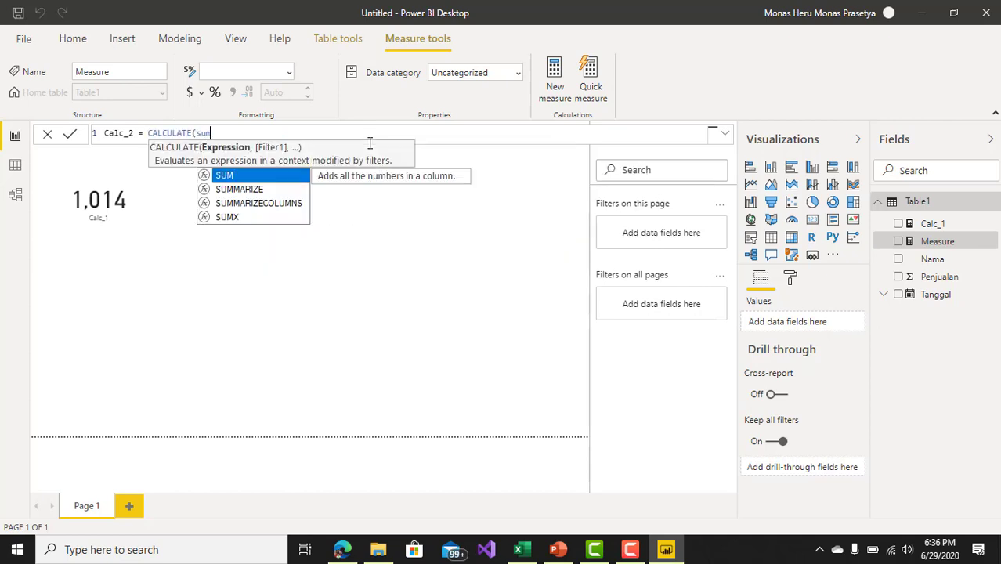
key("Tab")
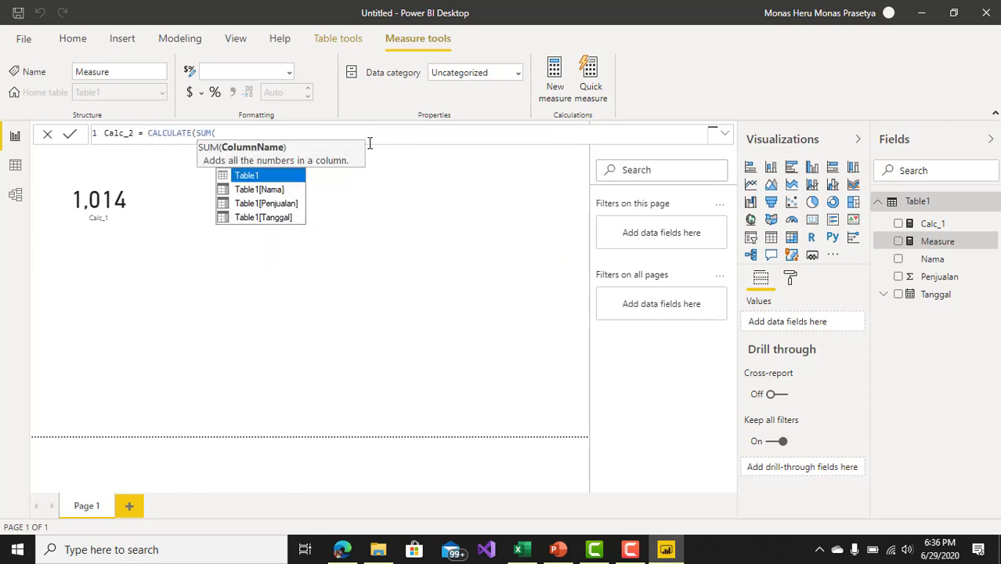
key("Down")
key("Down")
key("Down")
key("Up")
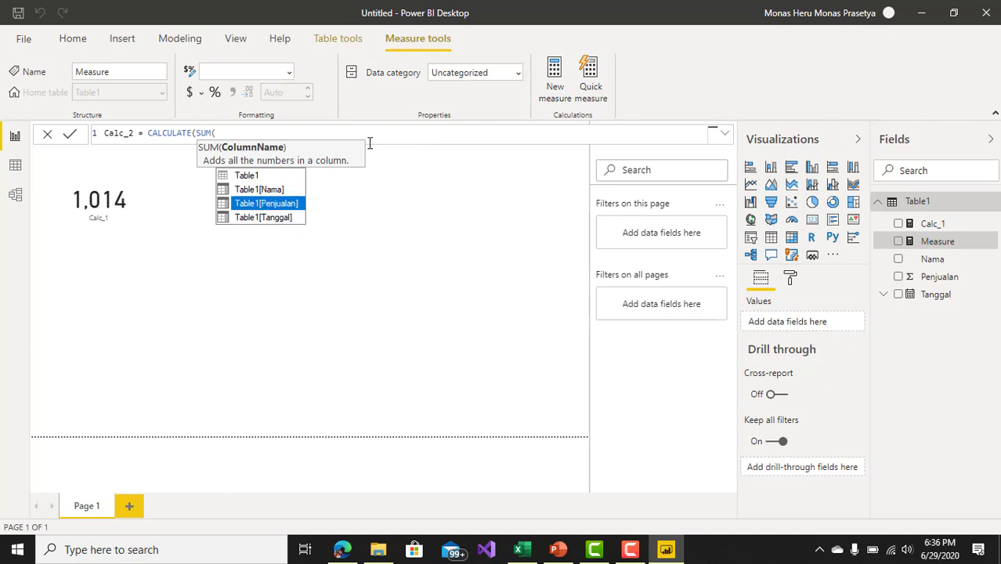
key("Tab")
type(")")
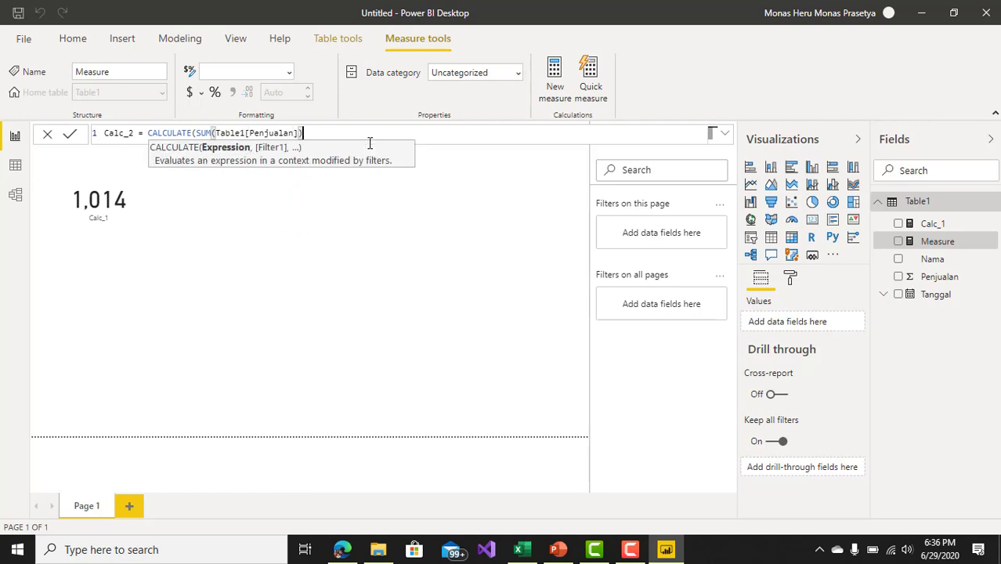
type(",")
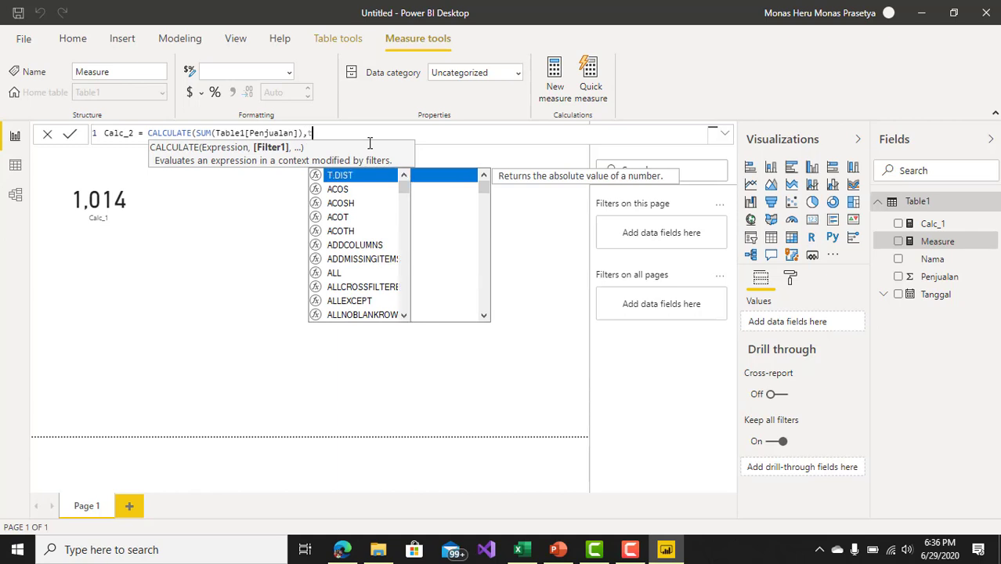
type("ta")
Step: Complete the Calc_2 formula with the filter Table1[Nama]="kami" and a closing parenthesis, and commit the measure
key("Down")
key("Down")
key("Tab")
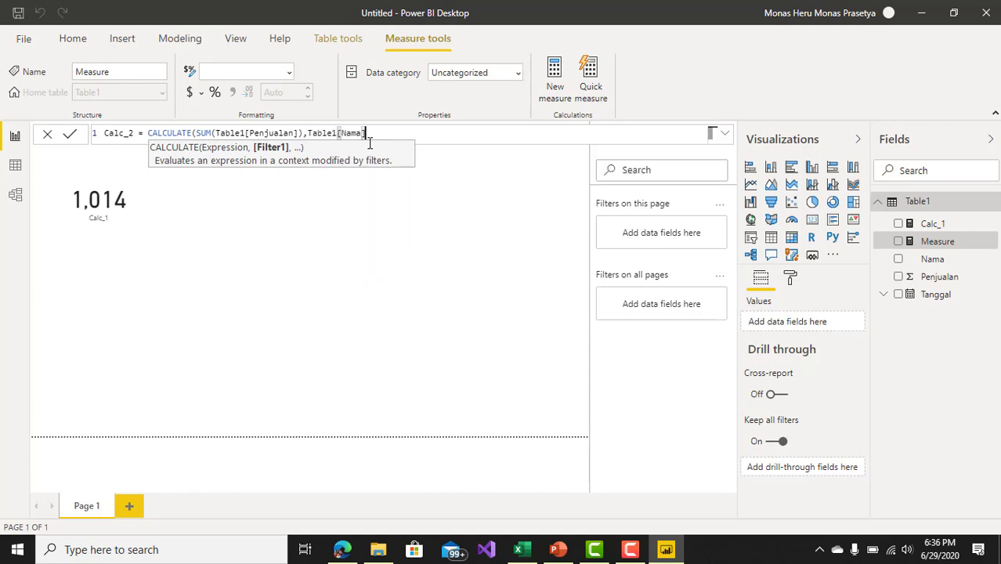
type("=\"kami\")")
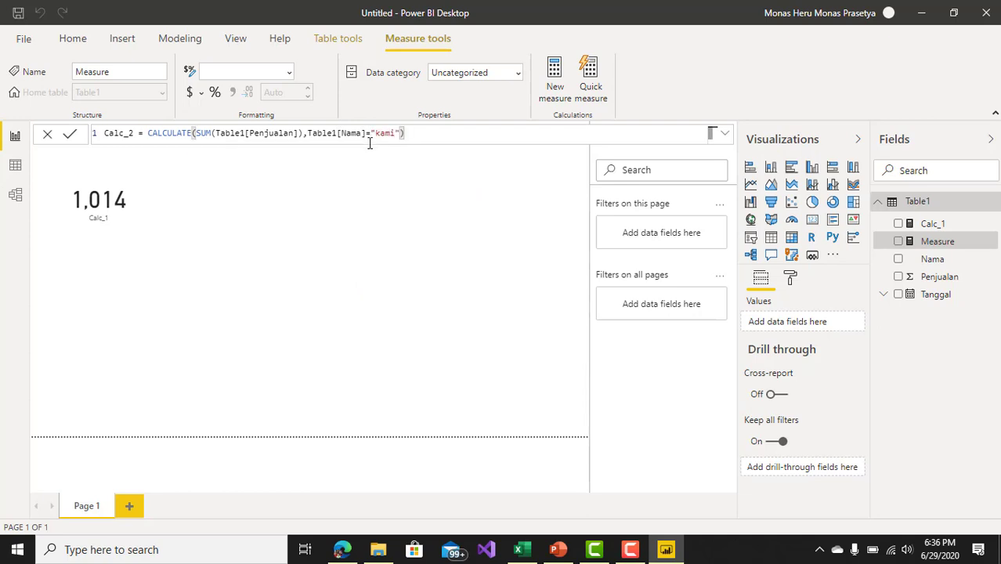
key("Return")
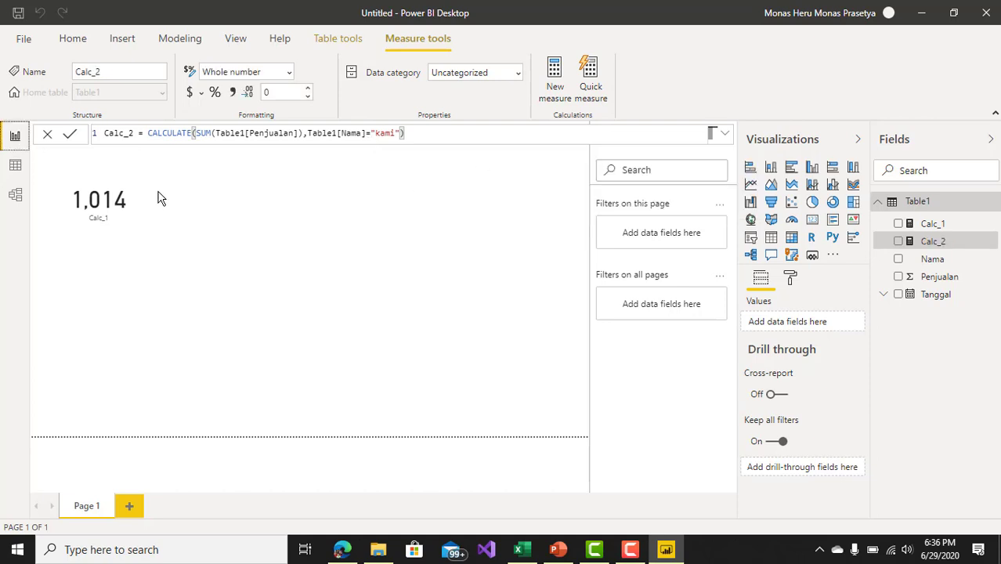
Step: Add a second card visual showing the Calc_2 measure and place it beside the Calc_1 card
left_click(143, 201)
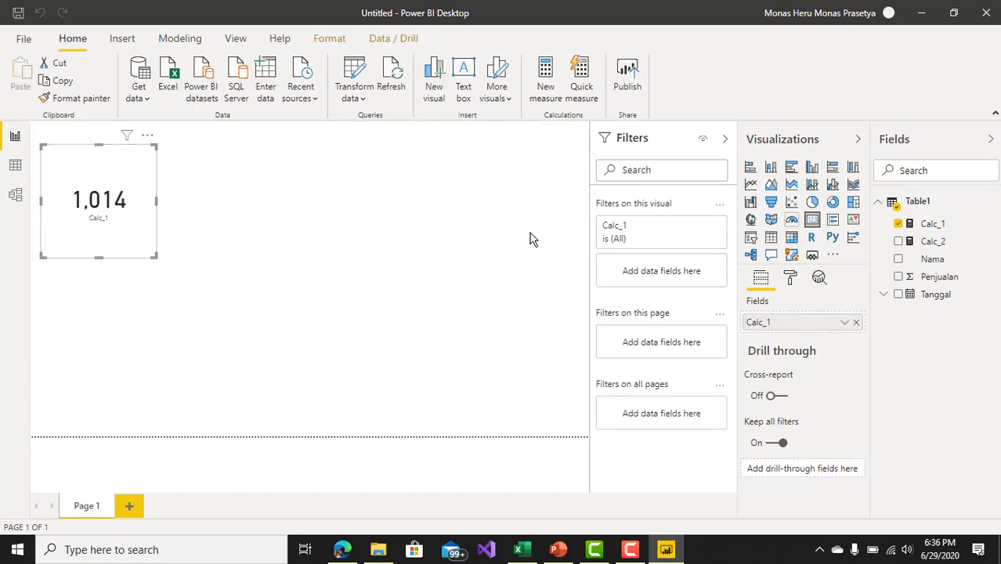
left_click(486, 240)
left_click(812, 222)
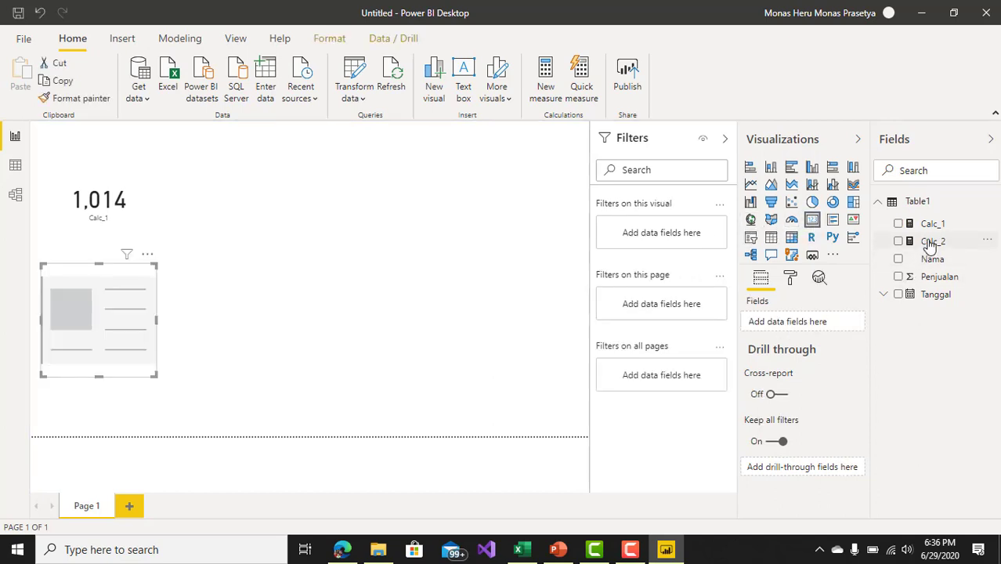
left_click_drag(928, 241, 789, 324)
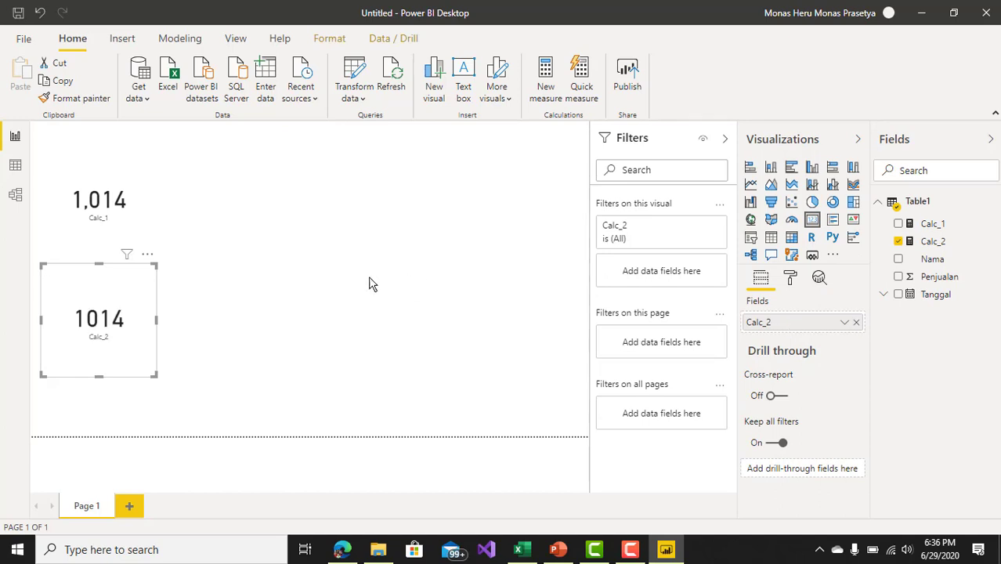
left_click_drag(153, 364, 327, 249)
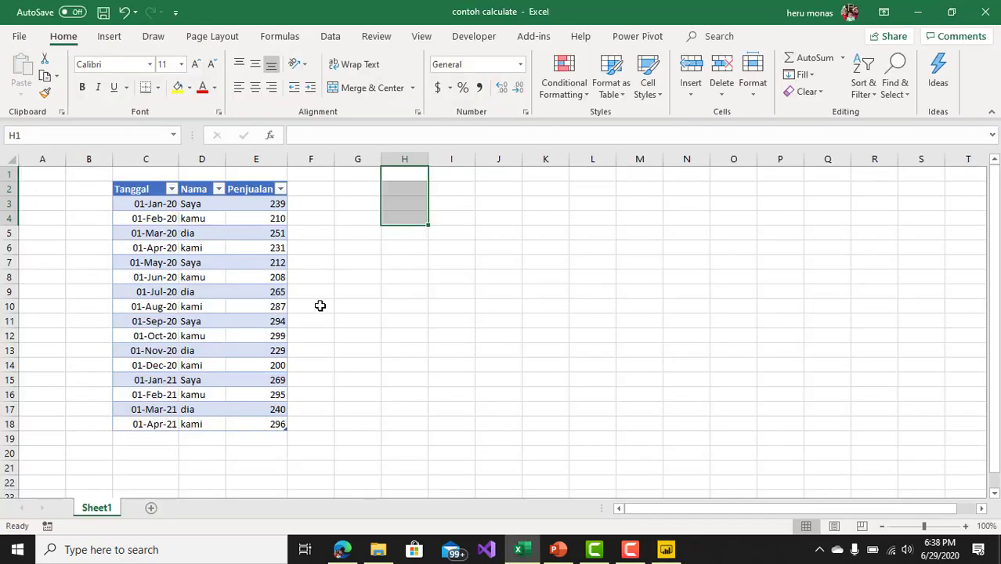
Step: In the contoh calculate workbook in Excel, enter =SUBTOTAL(9,Table1[Penjualan]) in cell H1
left_click(403, 177)
type("=sub")
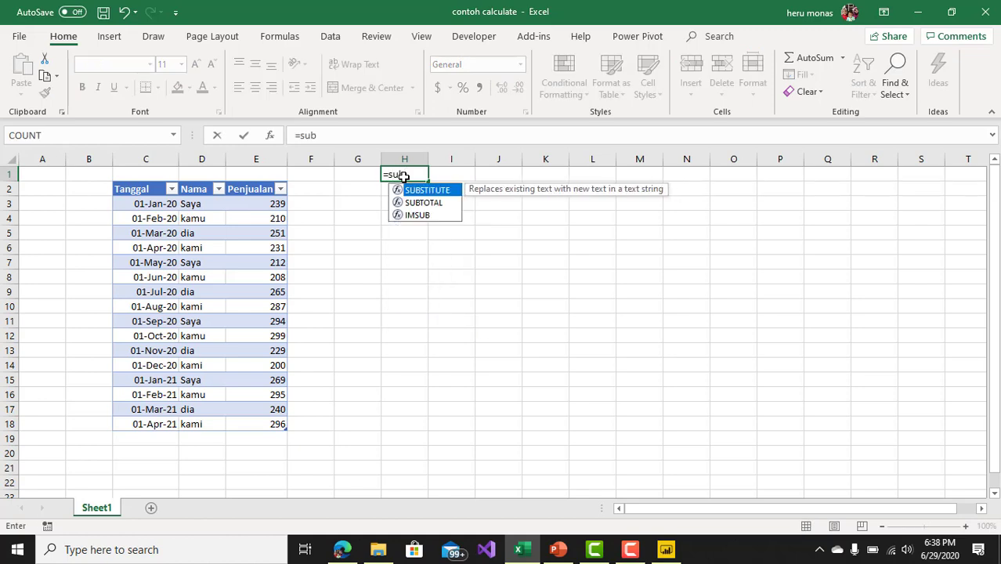
key("Down")
key("Tab")
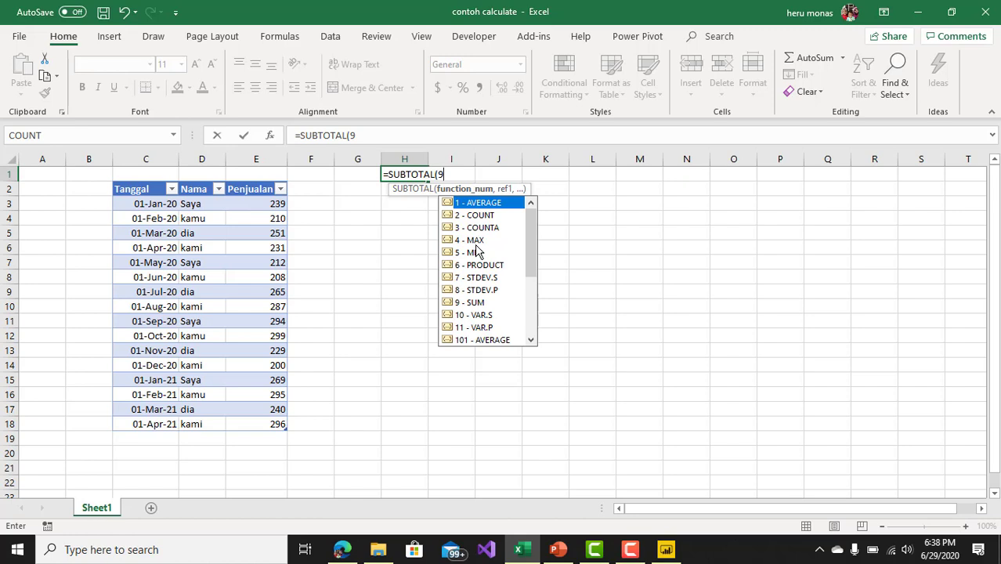
type("9,")
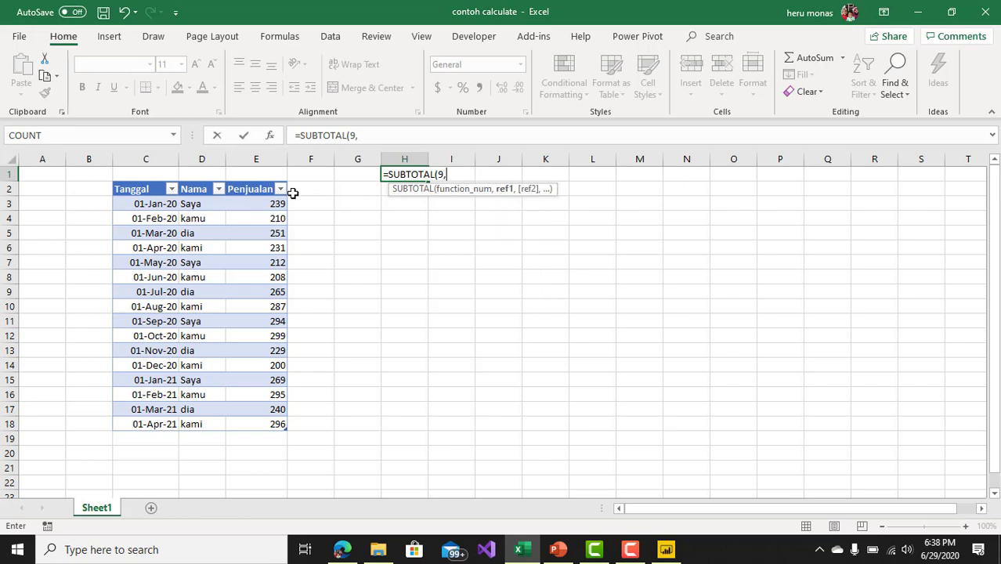
left_click(262, 179)
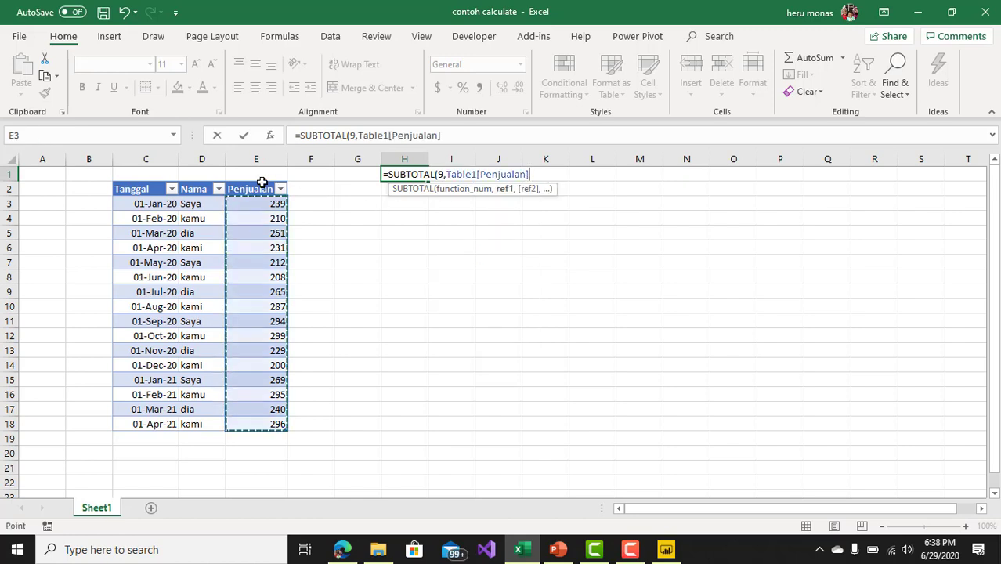
type(")")
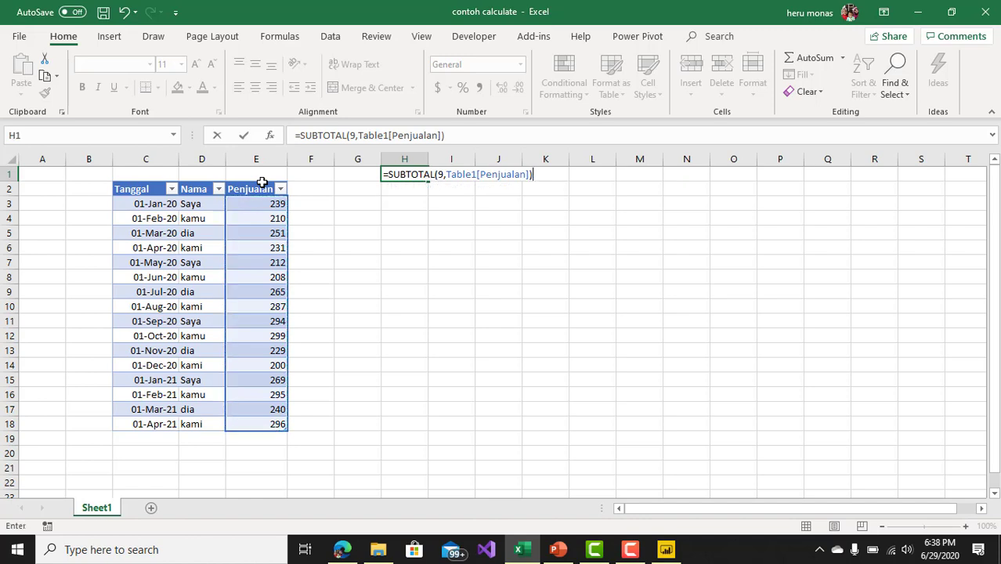
key("Return")
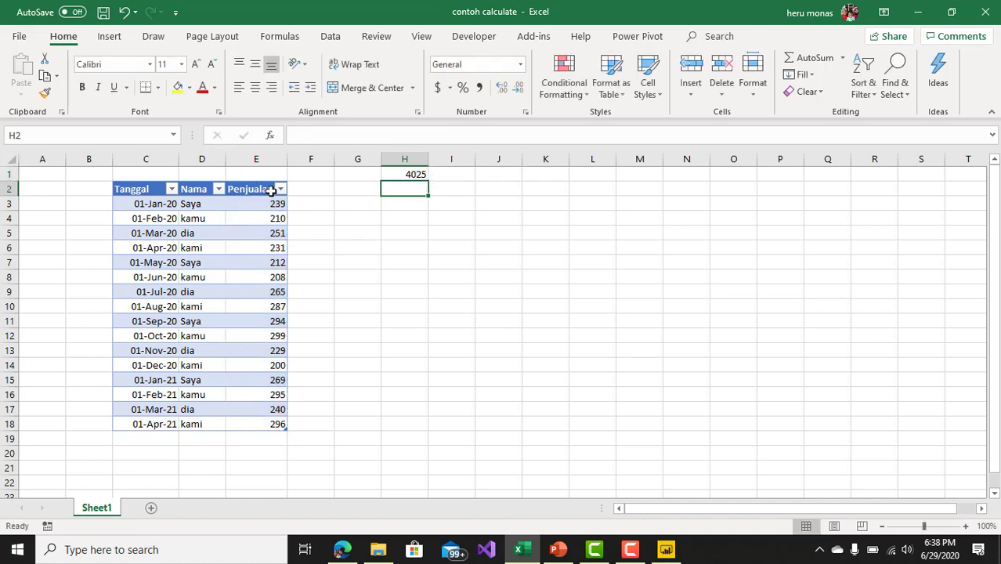
Step: Filter the table's Nama column to show only the Saya rows
left_click(218, 190)
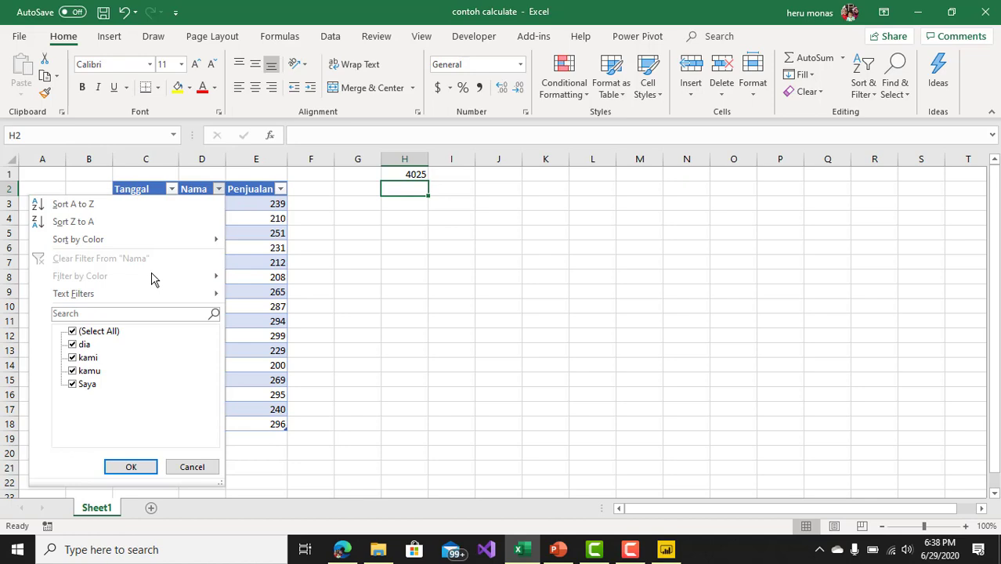
left_click(72, 332)
left_click(72, 383)
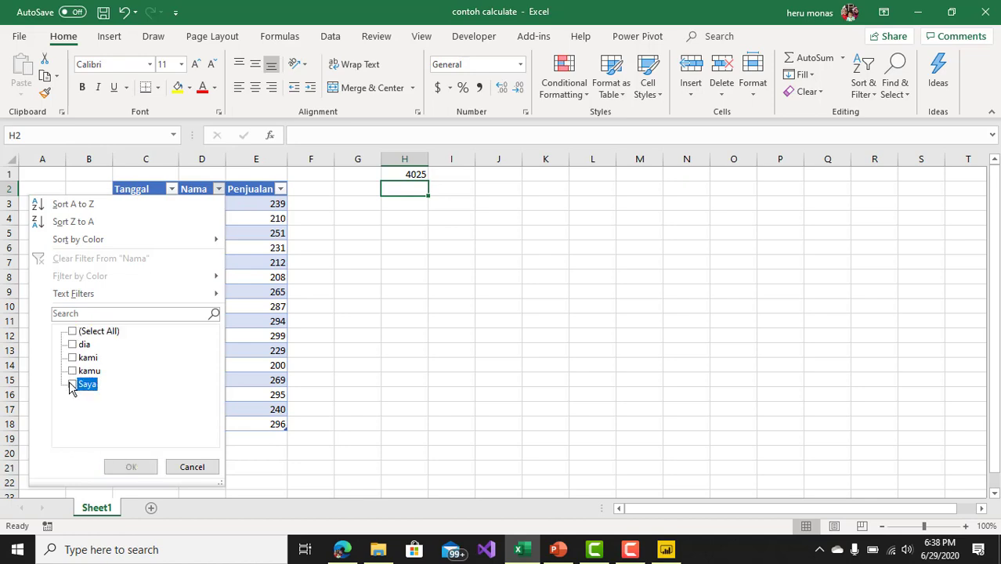
left_click(130, 467)
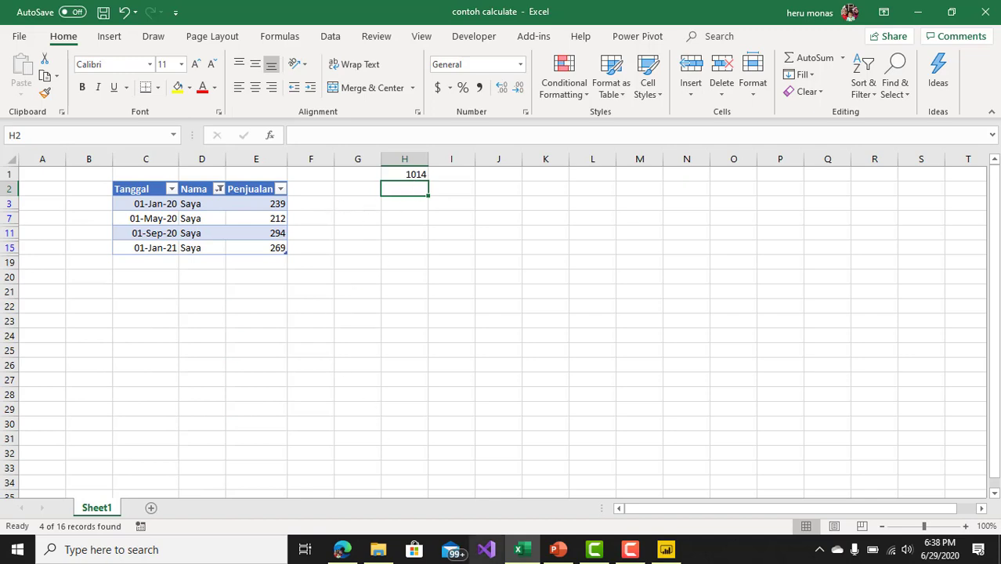
Step: Switch back to Power BI Desktop and compare the Calc_1 and Calc_2 cards with the Excel subtotal
left_click(677, 555)
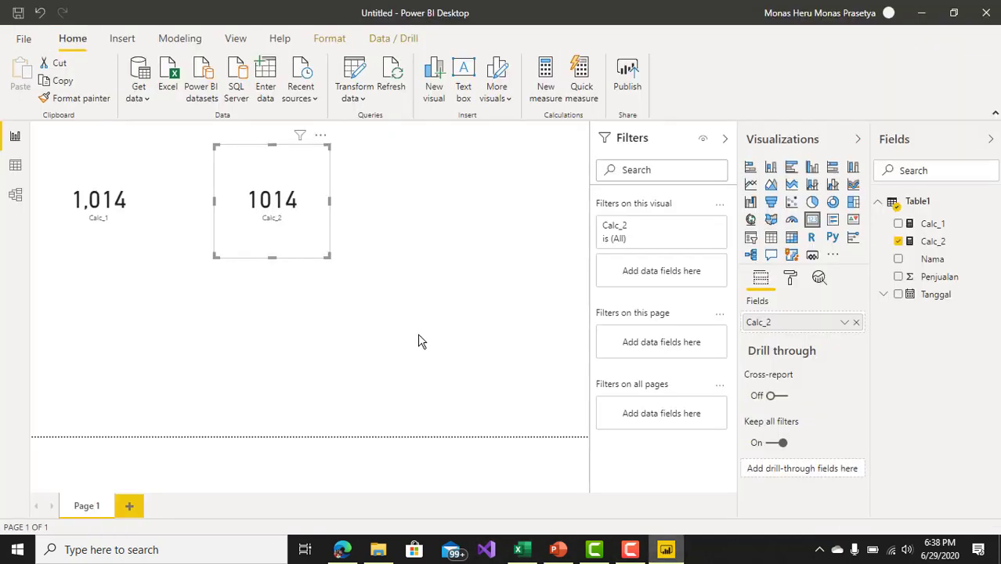
left_click(98, 202)
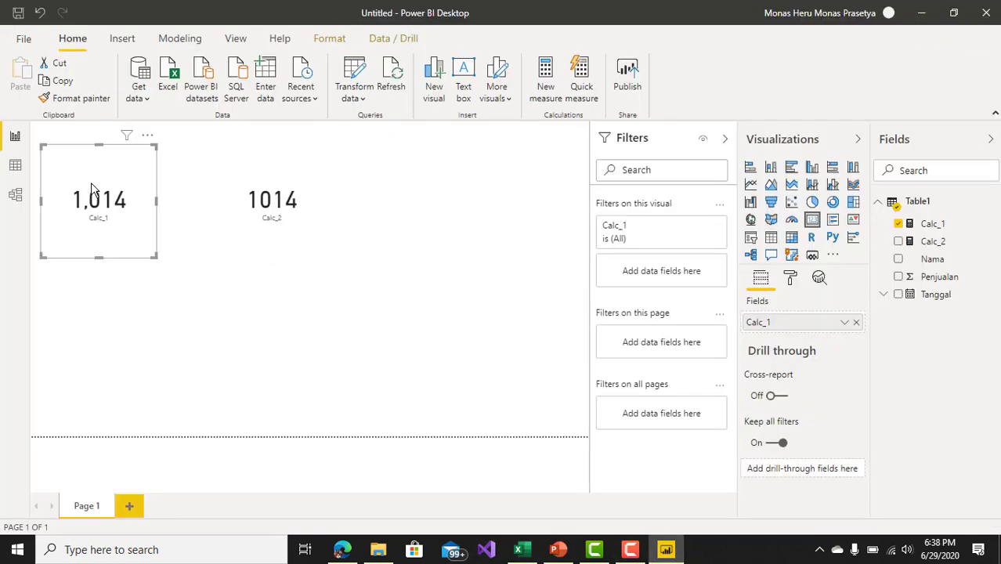
left_click(241, 217)
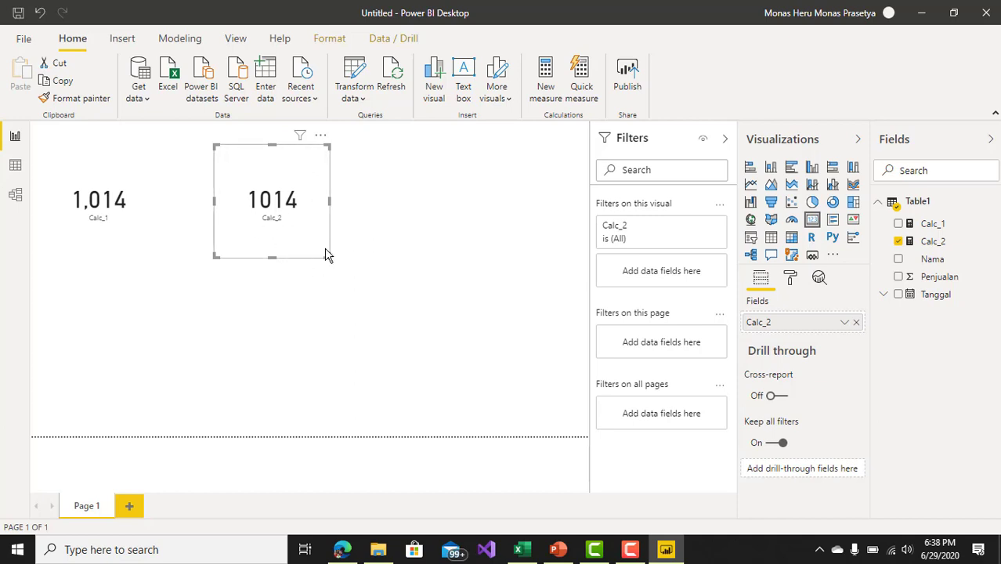
Step: View the Calc_2 formula, then switch to the contoh calculate workbook in Excel and filter the Nama column to only kami rows
left_click(943, 245)
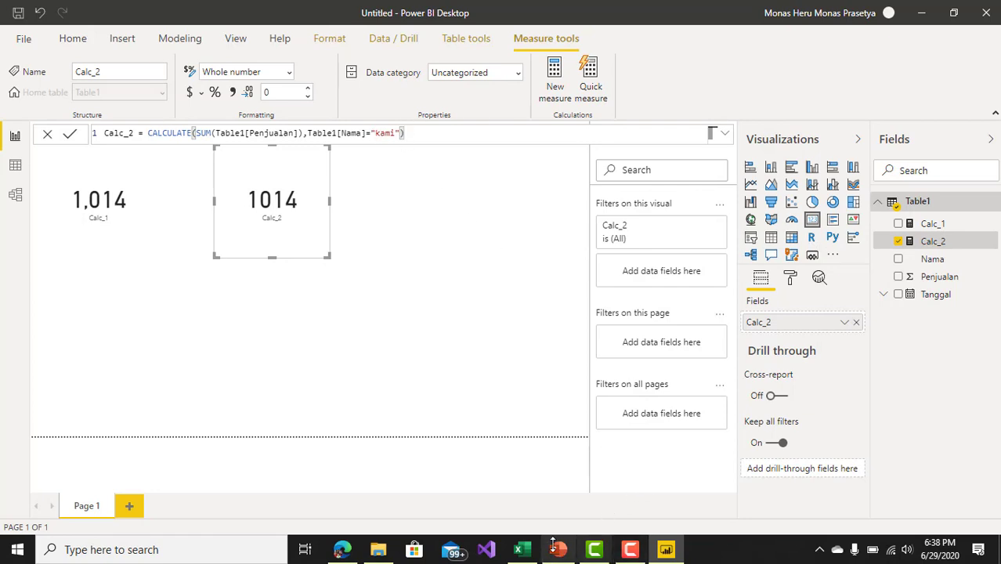
left_click(520, 550)
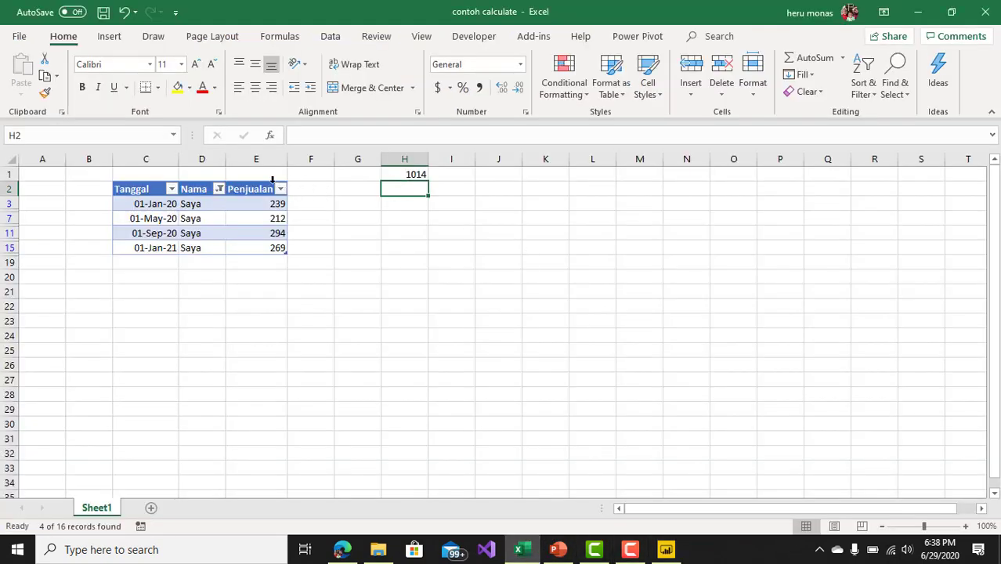
left_click(220, 189)
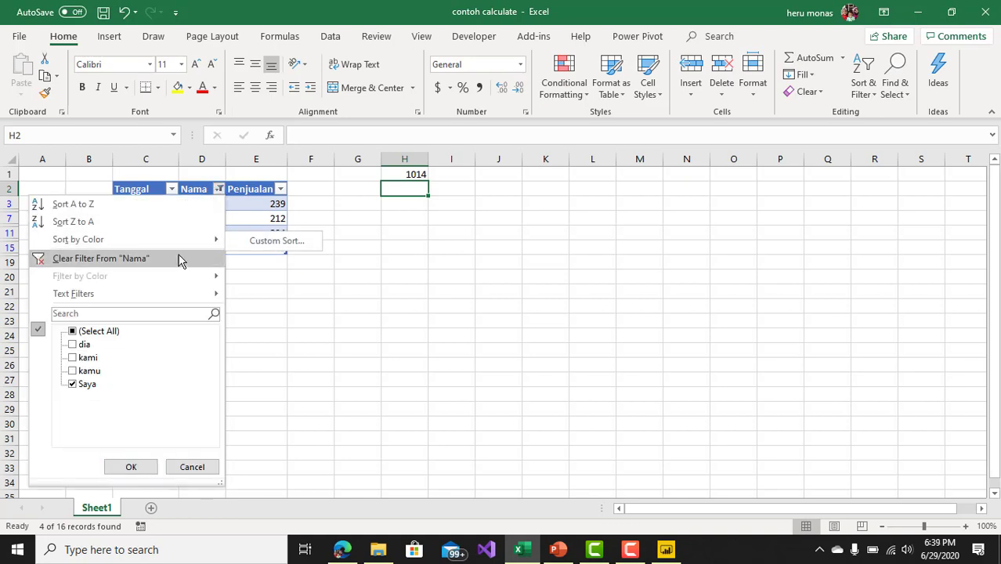
left_click(179, 259)
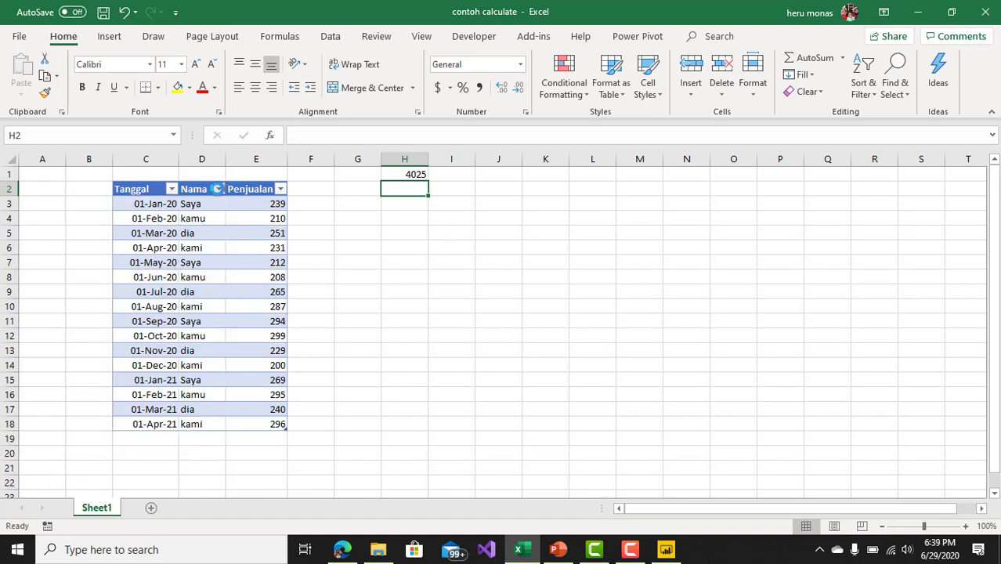
left_click(218, 188)
left_click(73, 331)
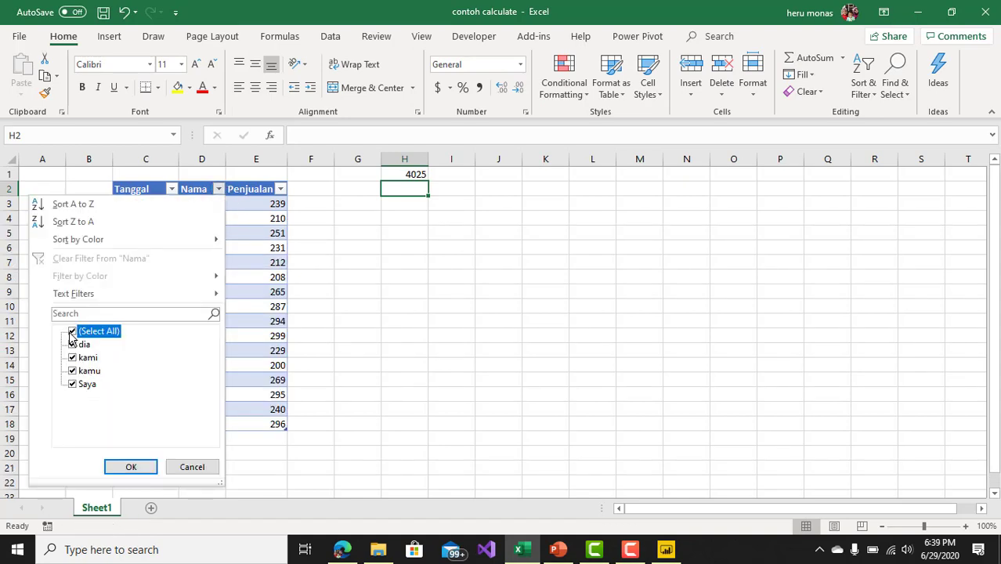
left_click(72, 357)
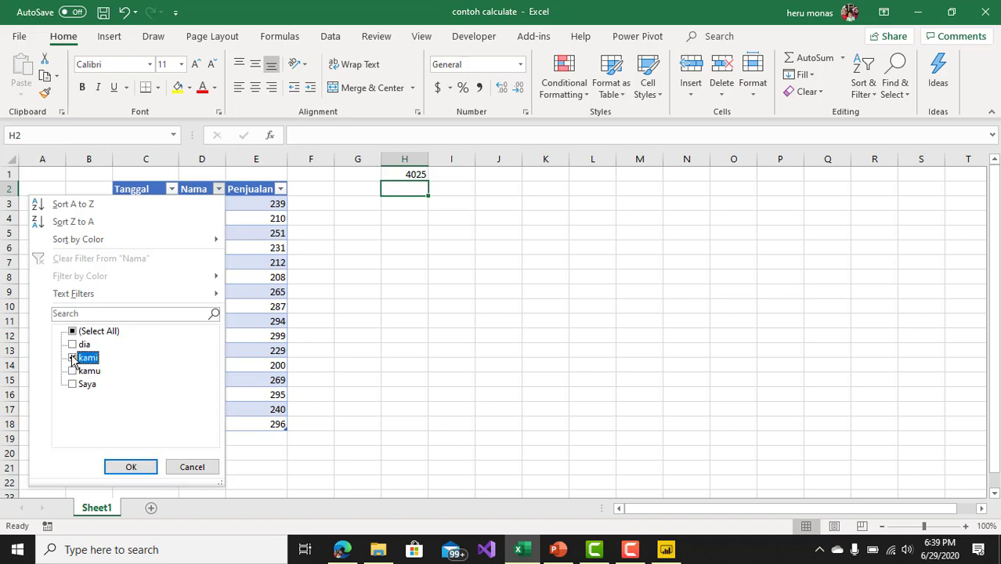
left_click(132, 468)
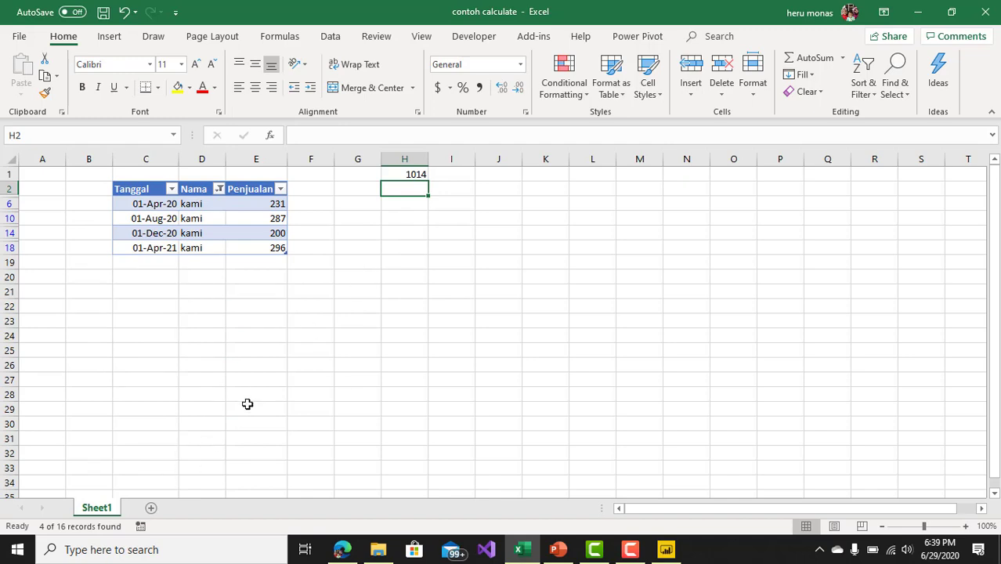
Step: Switch back to Power BI Desktop and copy the full Calc_1 measure formula from the data view
left_click(665, 551)
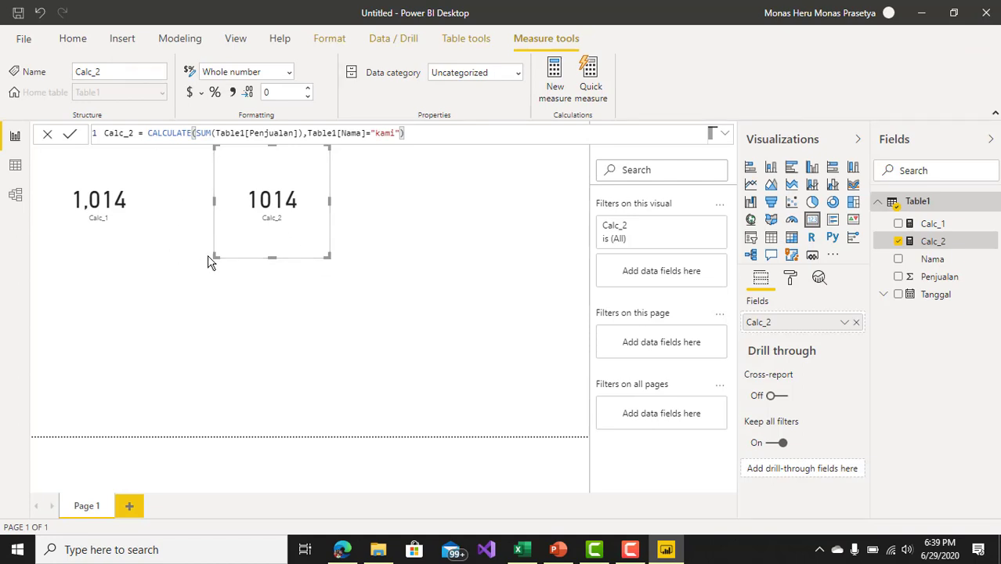
left_click(14, 165)
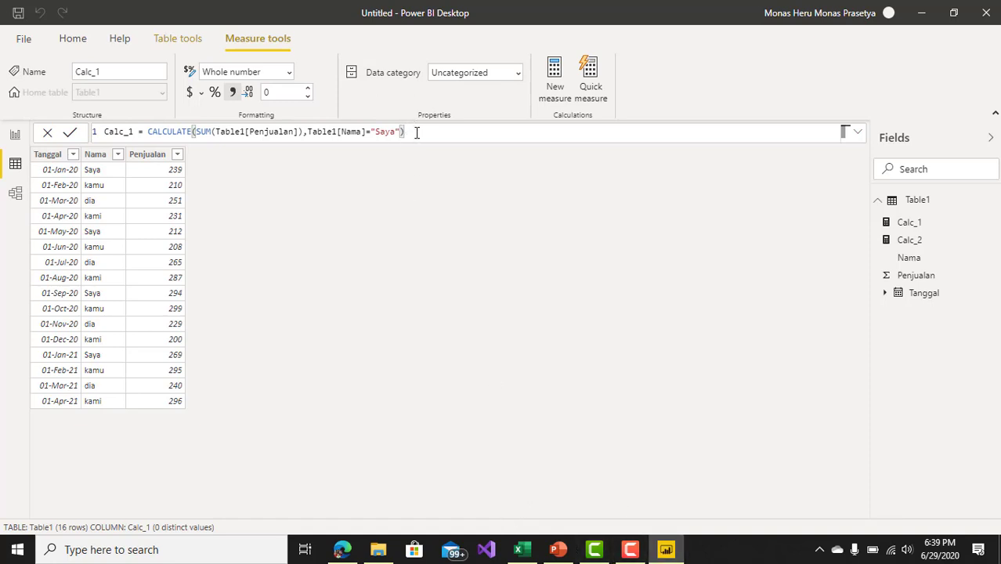
left_click_drag(417, 131, 17, 90)
key("ctrl+c")
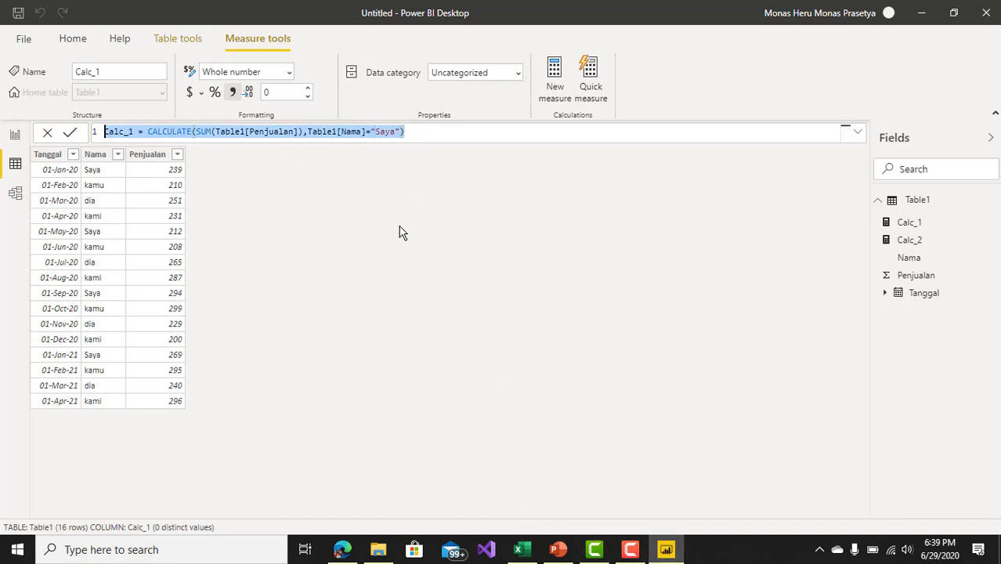
left_click(485, 263)
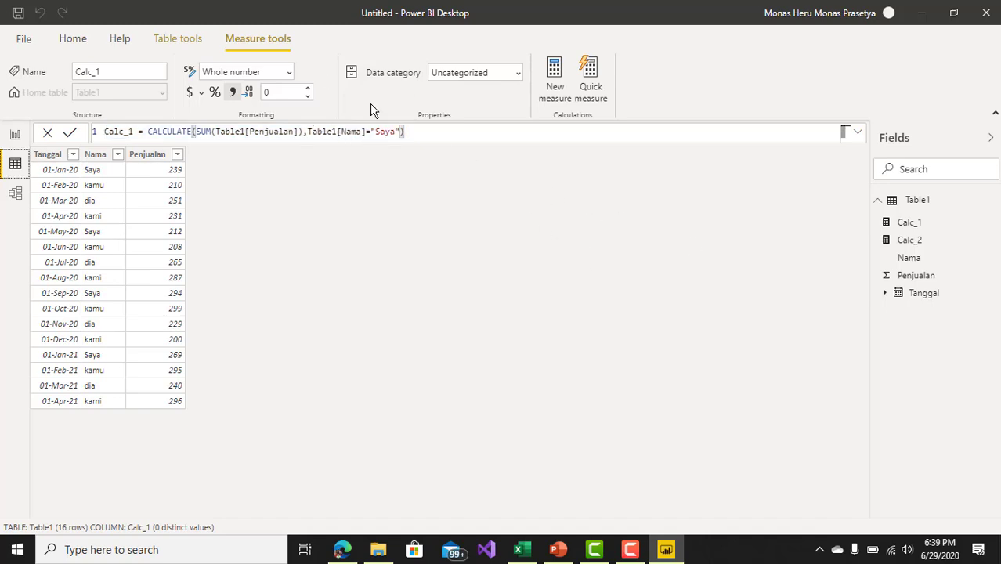
Step: Create a new measure from the copied Calc_1 formula and name it Calc_3
left_click(78, 41)
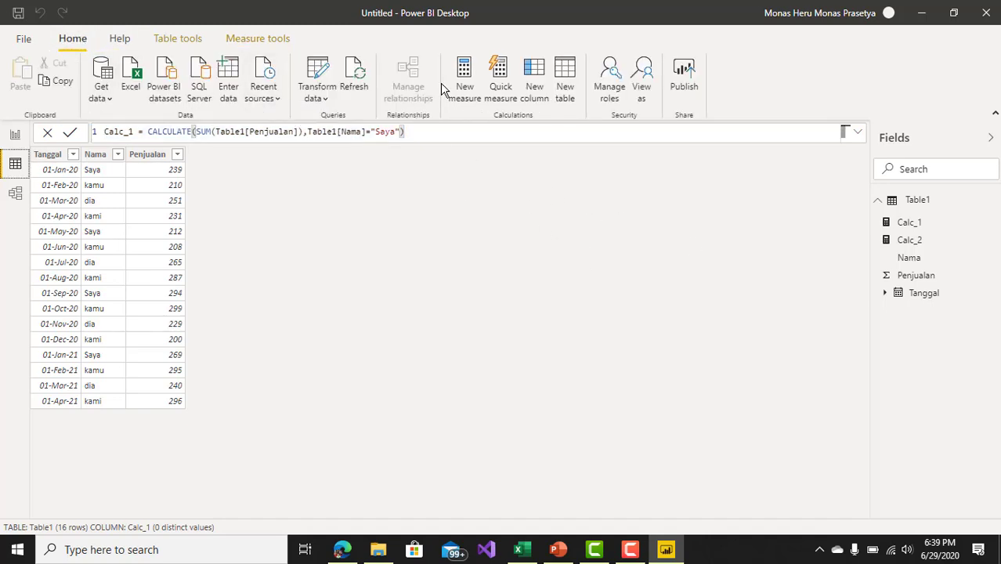
left_click(470, 75)
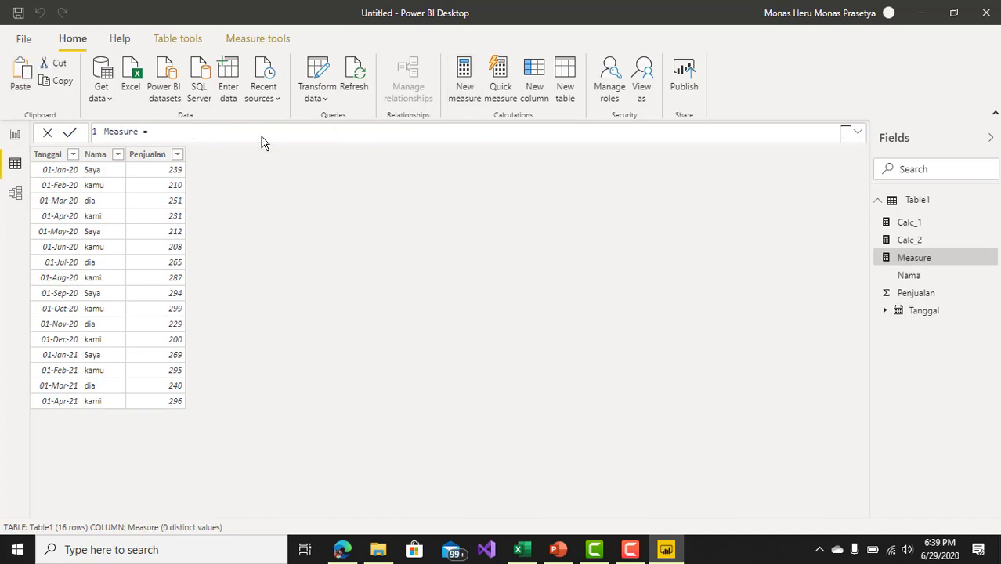
left_click_drag(190, 129, 102, 132)
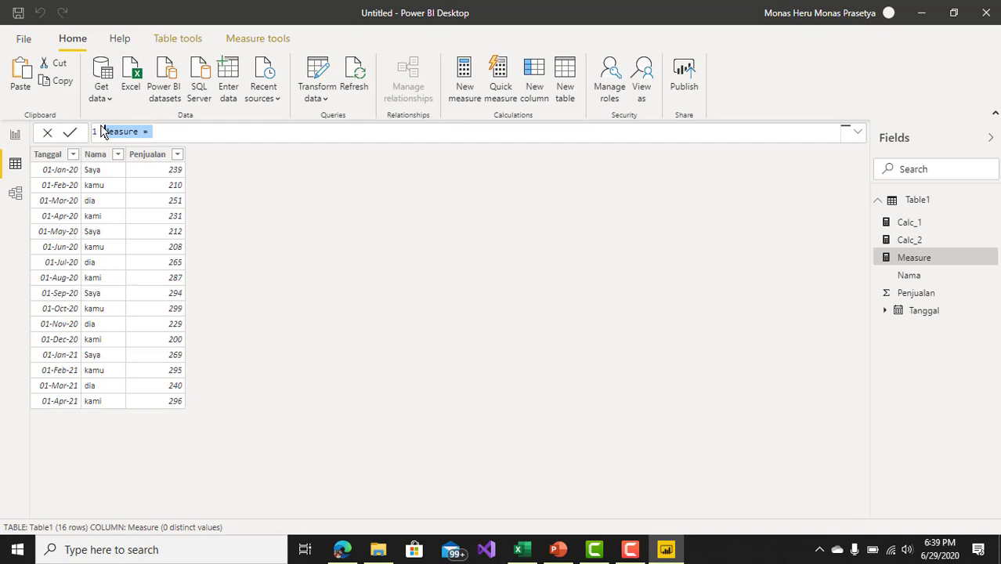
key("ctrl+v")
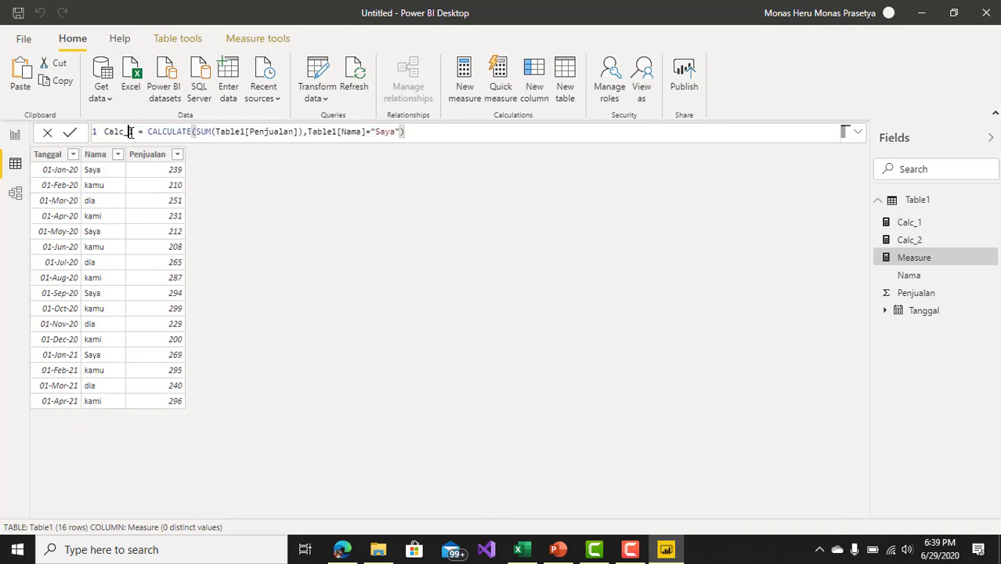
left_click(131, 131)
key("BackSpace")
type("3")
Step: Change the Table1[Nama] filter value in the Calc_3 formula to "dia" and commit the measure
left_click(391, 133)
key("BackSpace")
key("BackSpace")
key("BackSpace")
key("BackSpace")
type("dia")
key("Return")
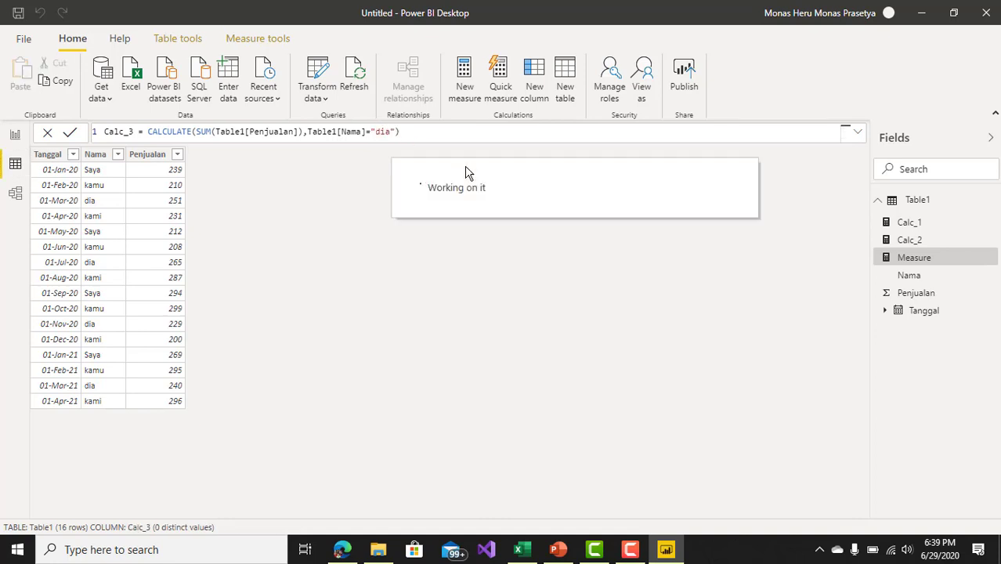
Step: Add a card visual showing the Calc_3 measure to the report page and place it beside the Calc_2 card
left_click(16, 134)
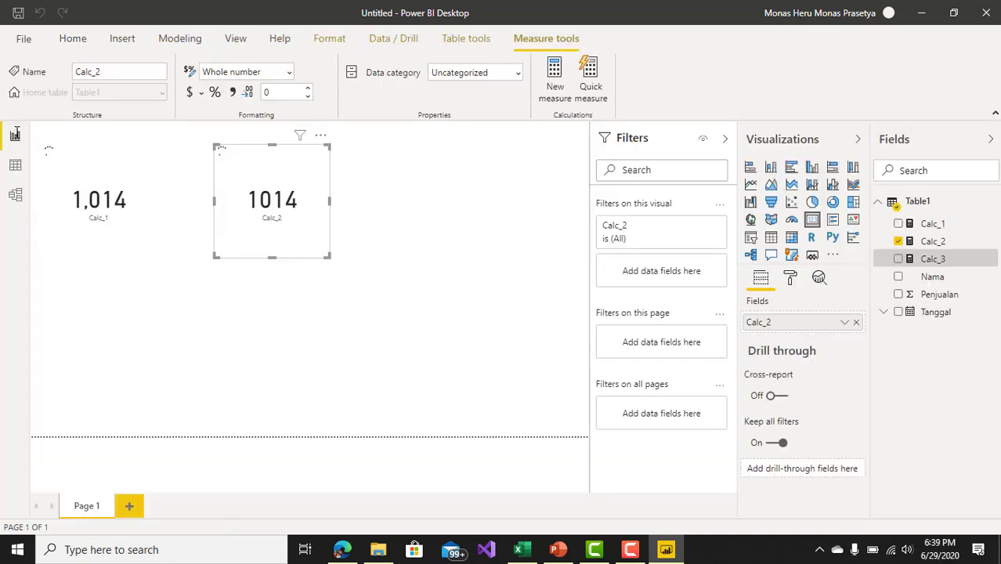
left_click(461, 242)
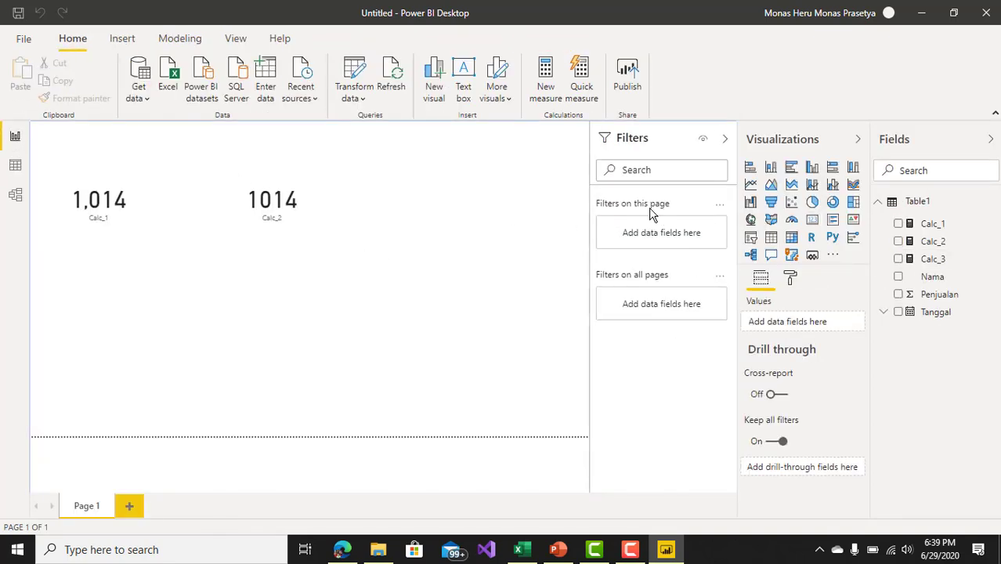
left_click(812, 219)
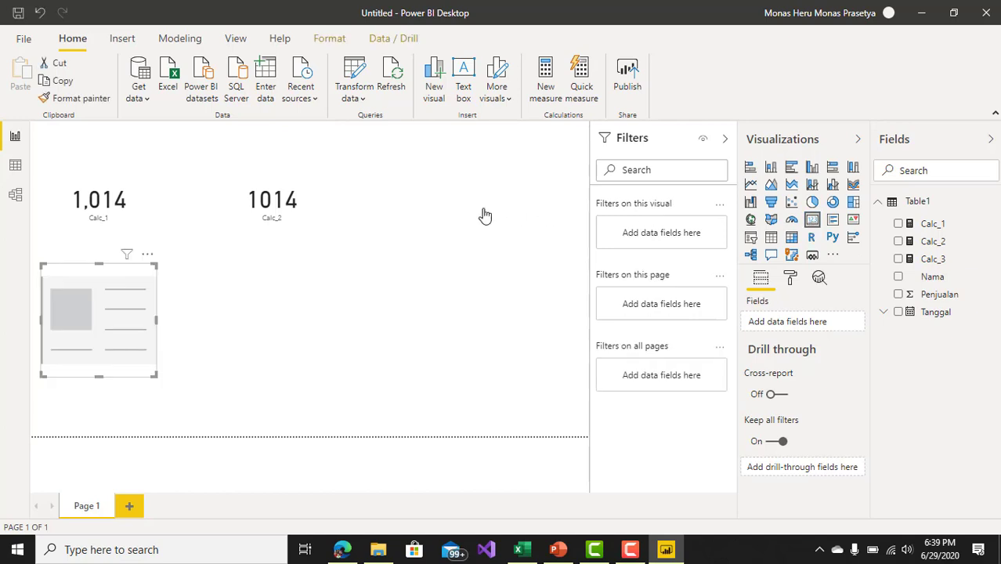
left_click_drag(936, 262, 793, 330)
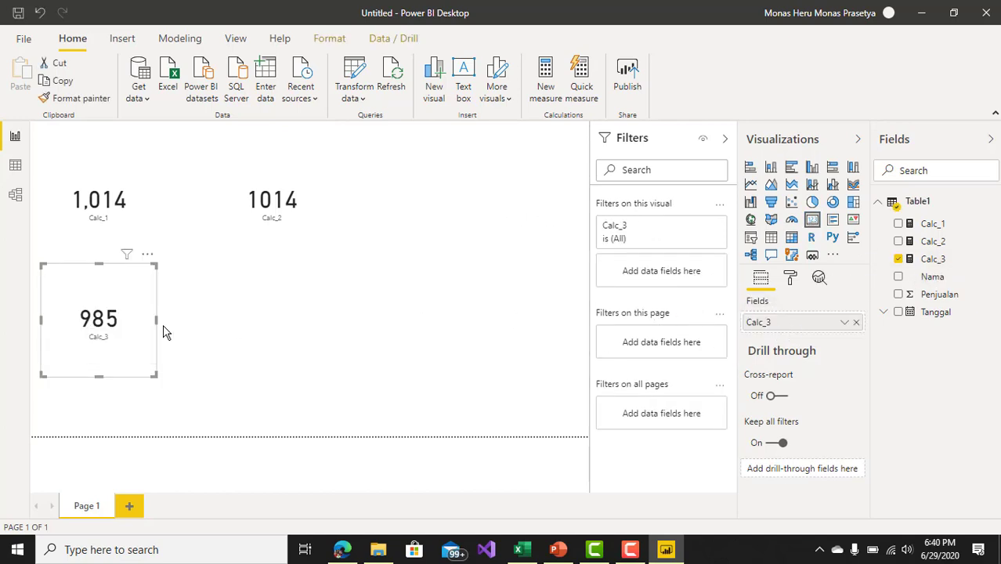
left_click_drag(156, 331, 473, 222)
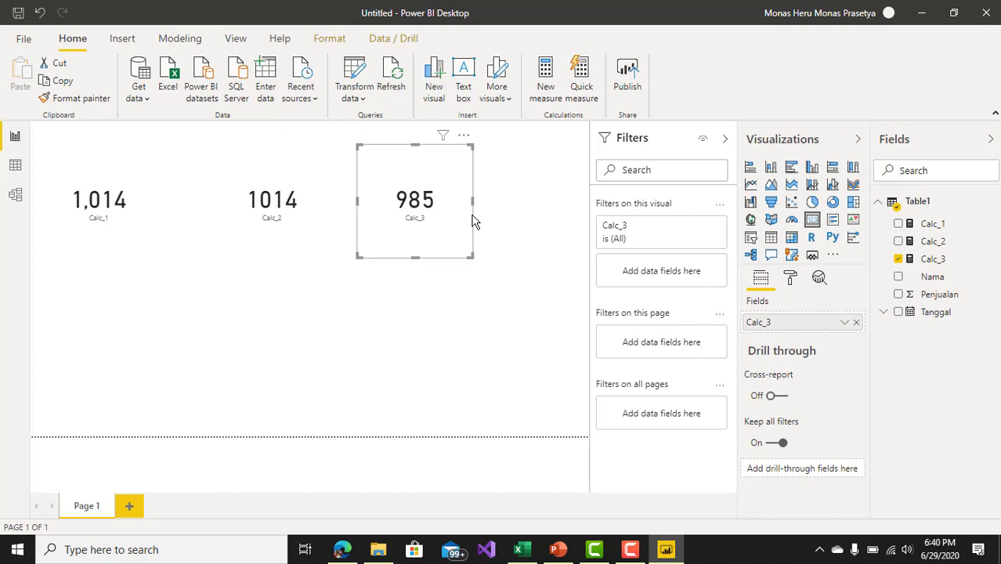
left_click(129, 235)
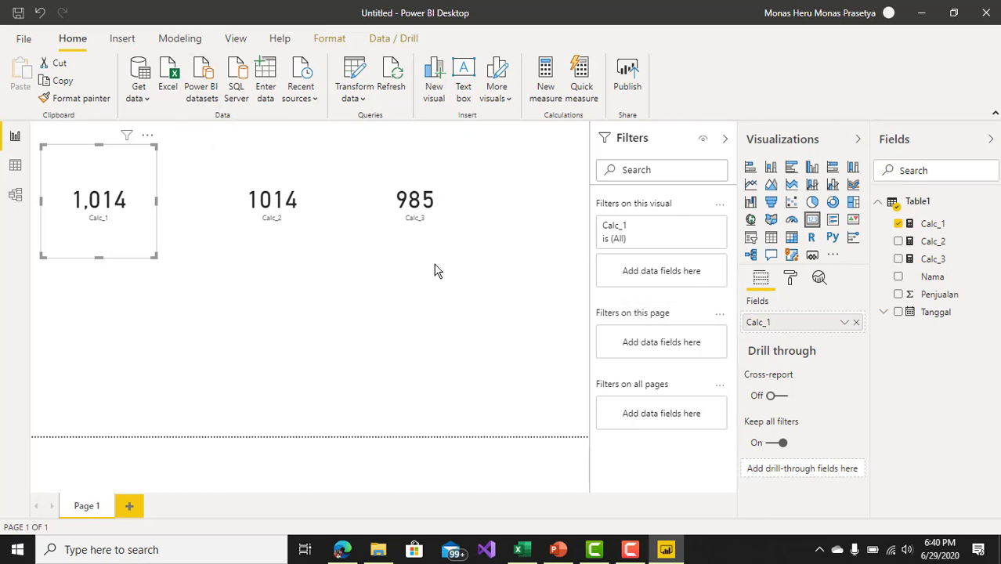
Step: Create a new measure named Calc dengan count and begin its formula with the CALCULATE function
left_click(548, 92)
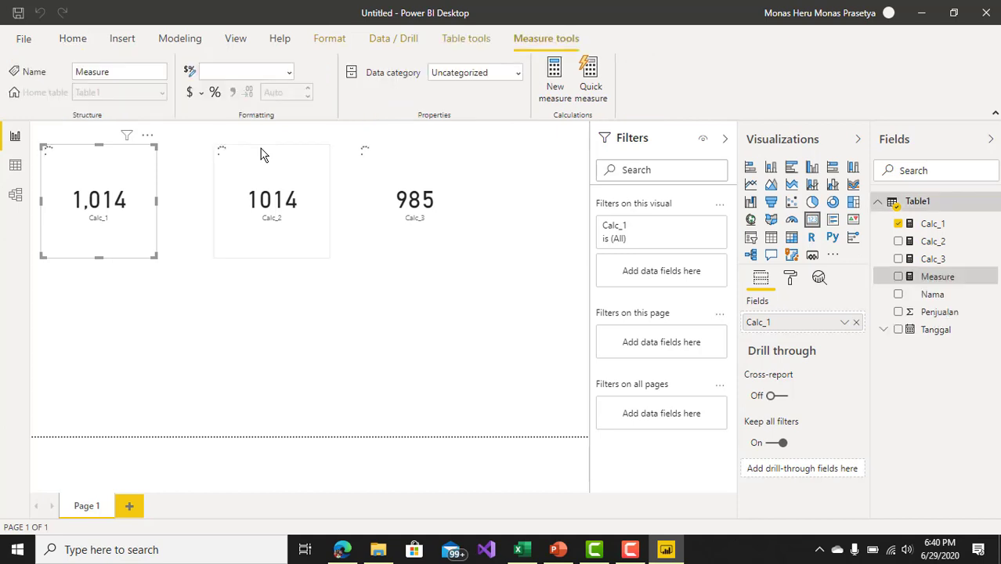
key("BackSpace")
key("BackSpace")
key("BackSpace")
key("BackSpace")
key("BackSpace")
key("BackSpace")
key("BackSpace")
key("BackSpace")
key("BackSpace")
key("BackSpace")
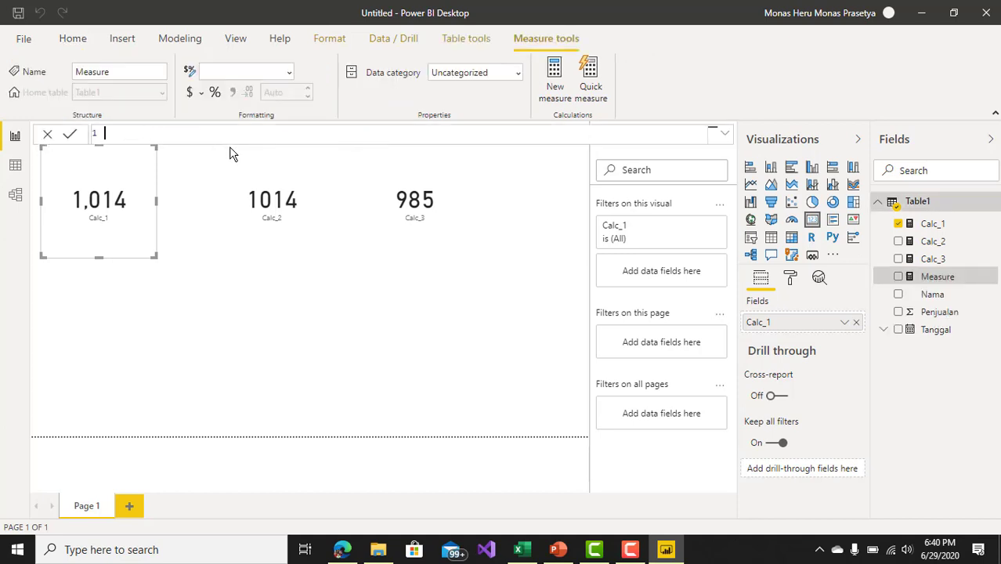
type("Calc dengan count = cal")
left_click(230, 149)
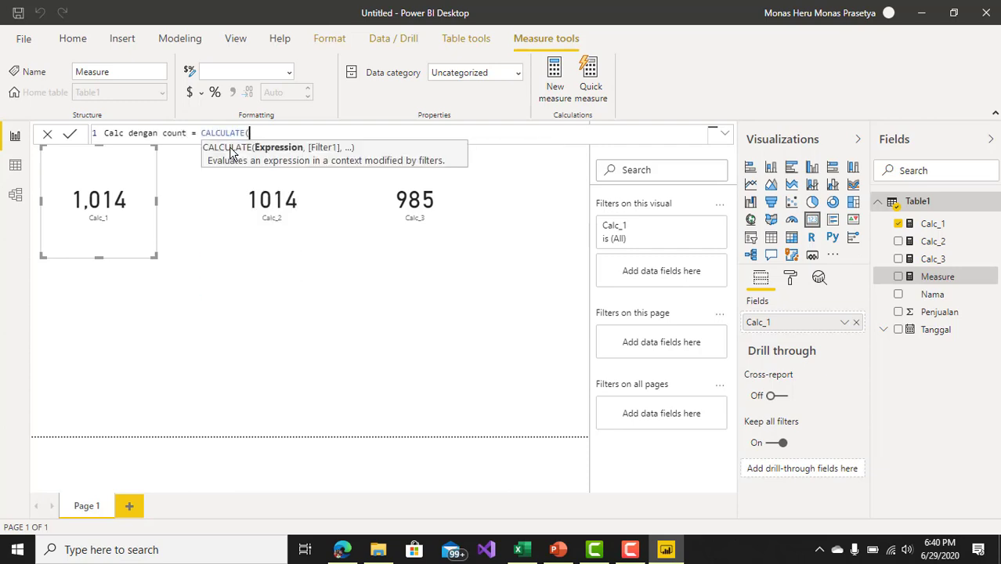
Step: Enter COUNT(Table1[Nama]) as the expression argument of the CALCULATE formula
type("COUNT(")
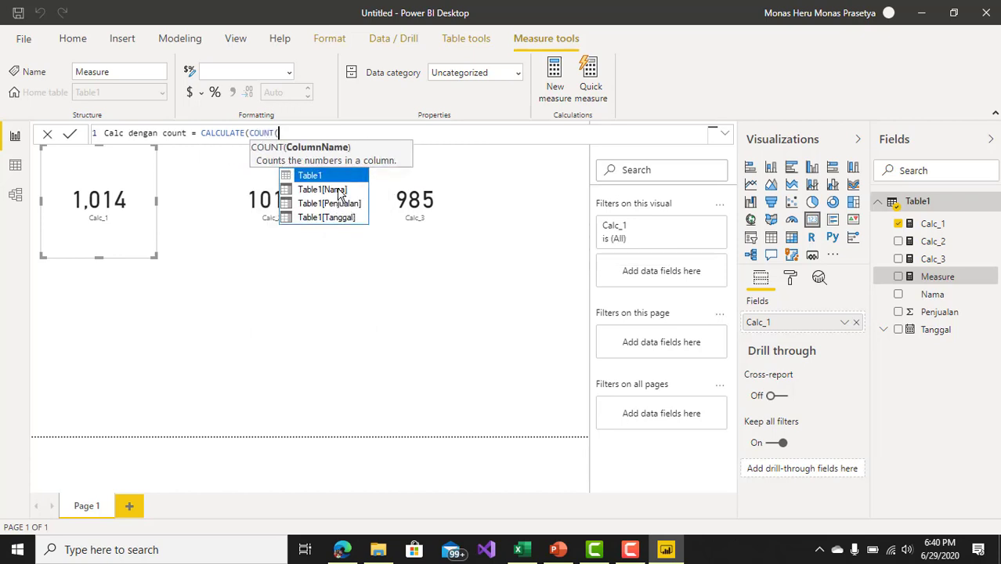
left_click(338, 190)
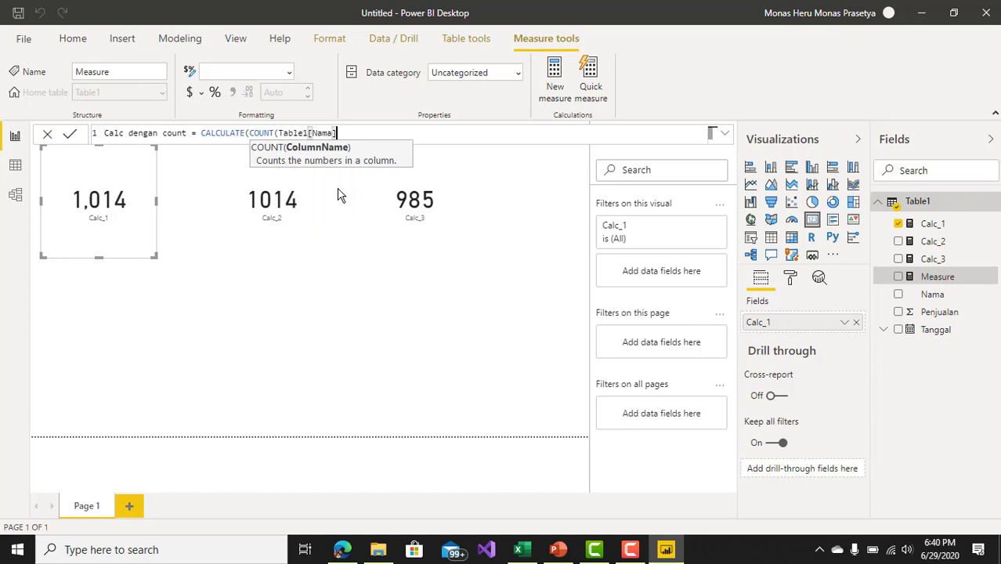
type("),")
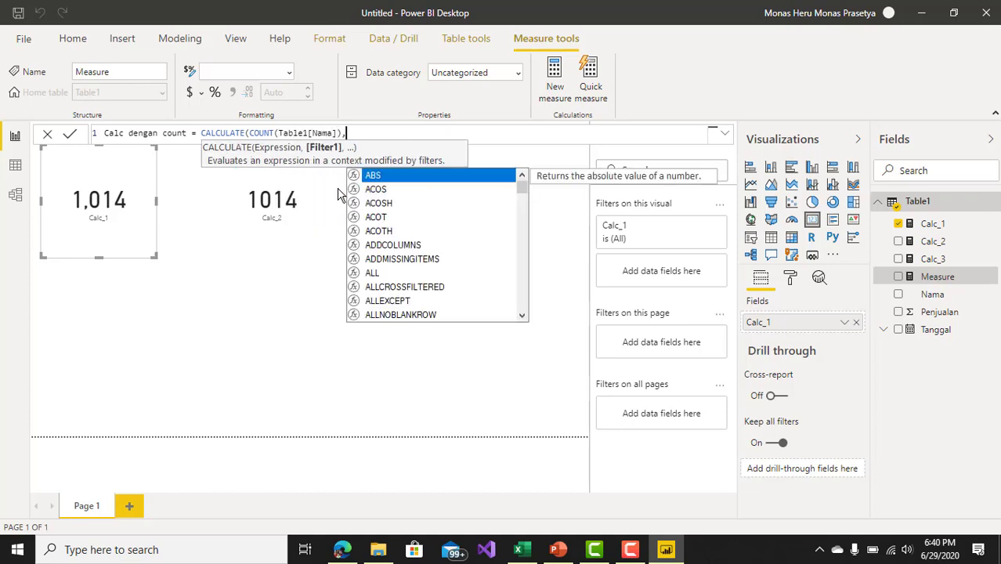
type("ta")
Step: Add the filter Table1[Nama]="dia" to the Calc dengan count formula, close the parenthesis and commit the measure
key("Down")
key("Down")
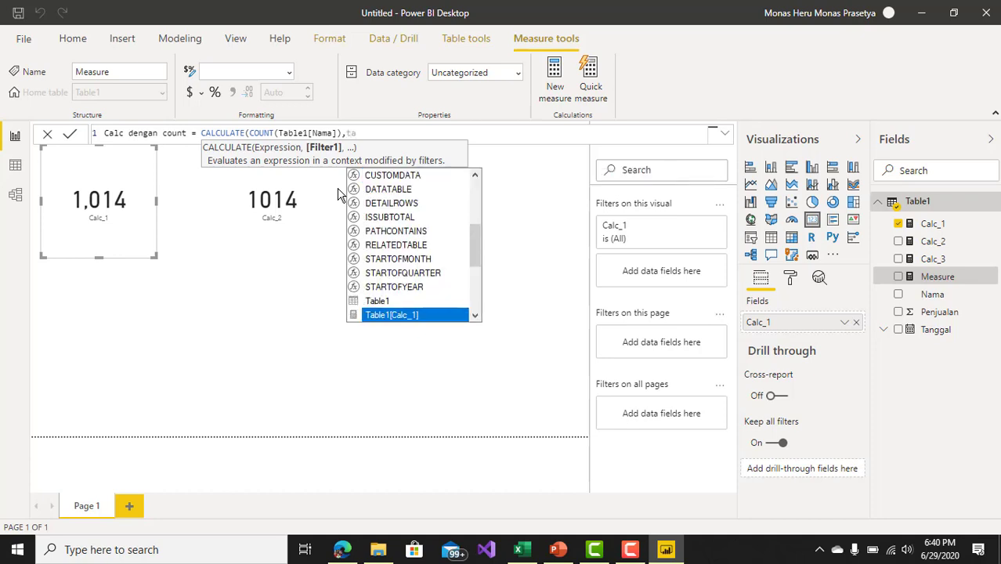
key("Down")
key("Down")
key("Down")
key("Down")
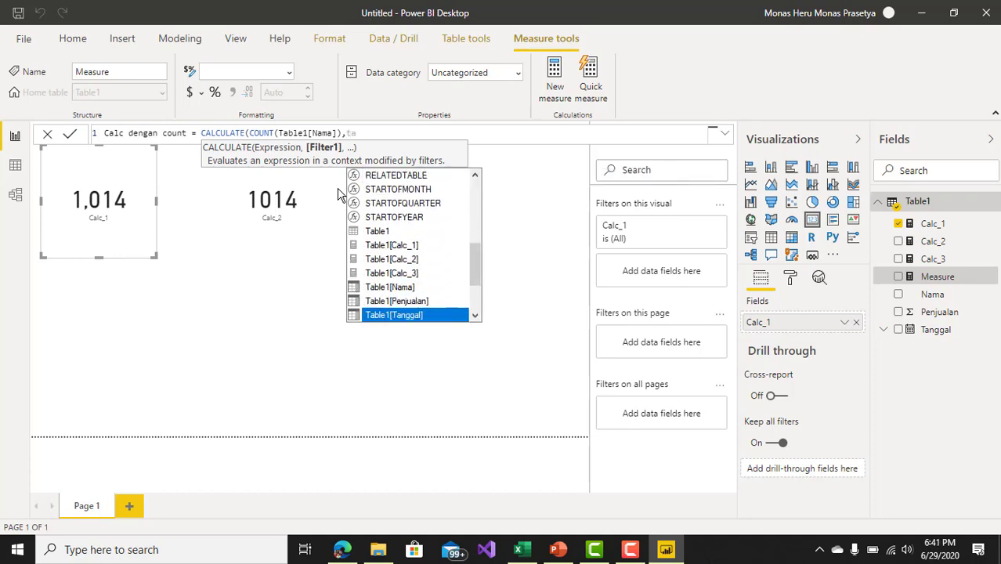
key("Up")
key("Up")
key("Tab")
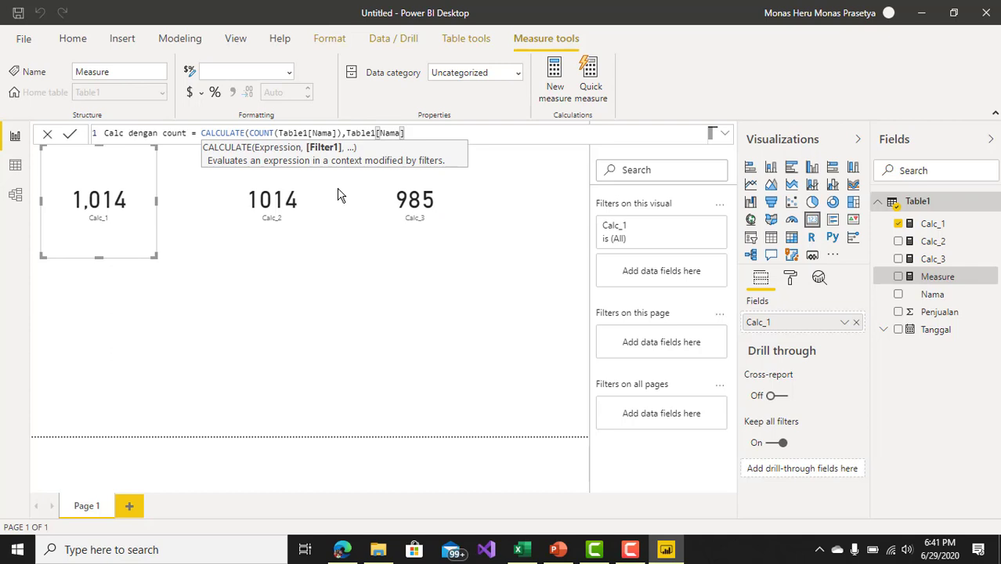
type("=\"dia\")")
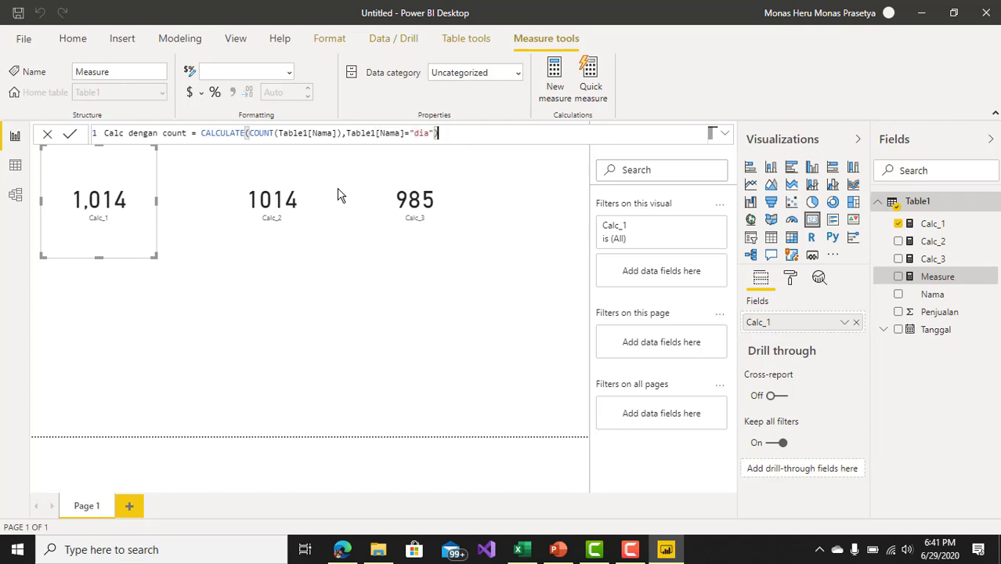
key("Return")
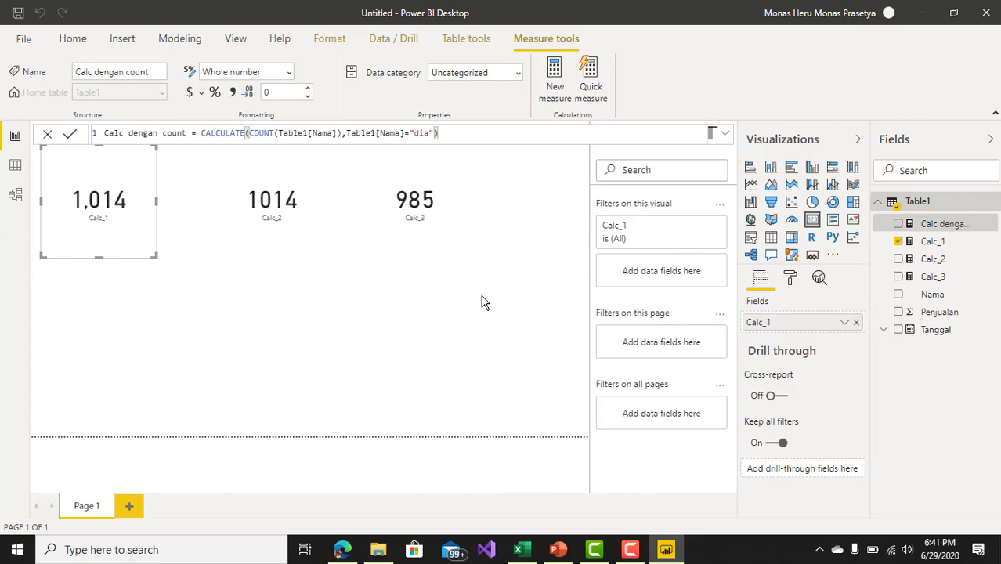
Step: Add a card visual showing the Calc dengan count measure to the report page and place it below the Calc_3 card
left_click(812, 225)
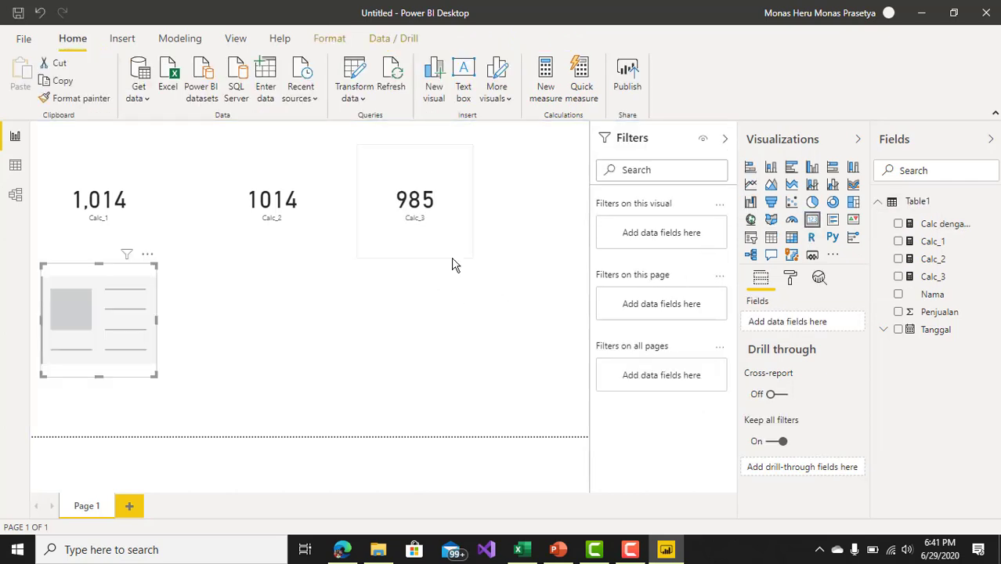
left_click_drag(143, 280, 460, 268)
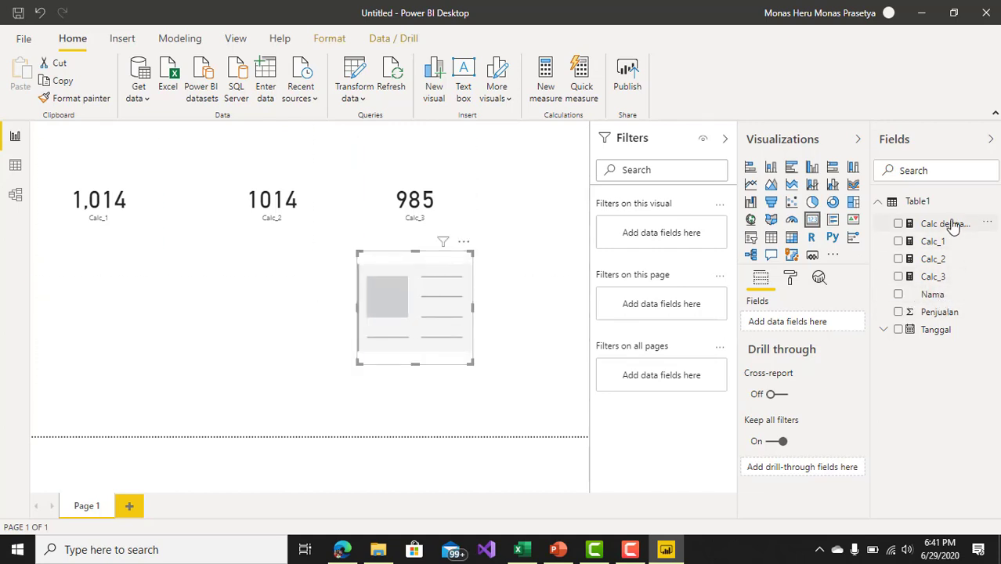
left_click_drag(952, 227, 417, 302)
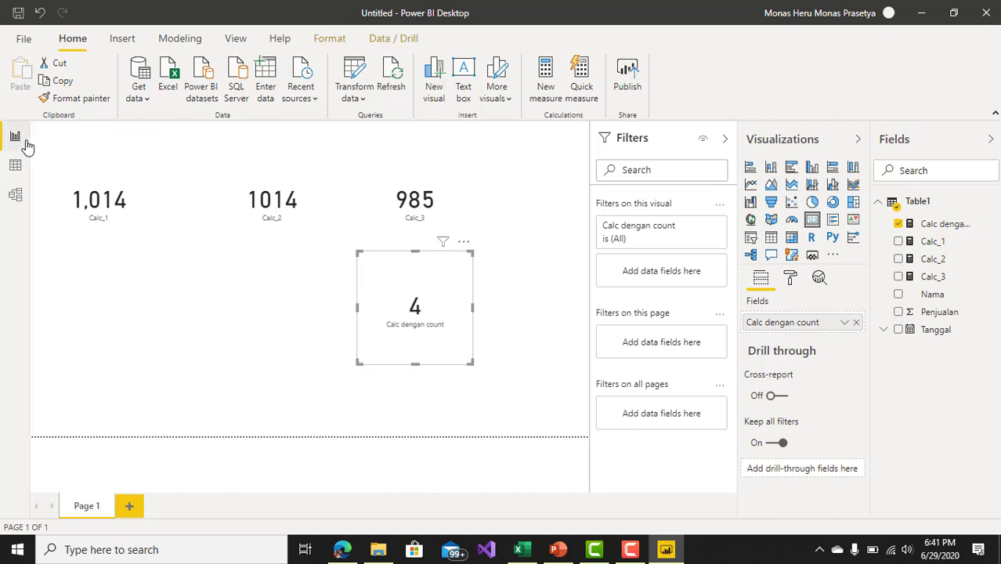
Step: Check the Nama entries in the Table1 data, and examine the expression and filter arguments of the Calc dengan count formula
left_click(15, 168)
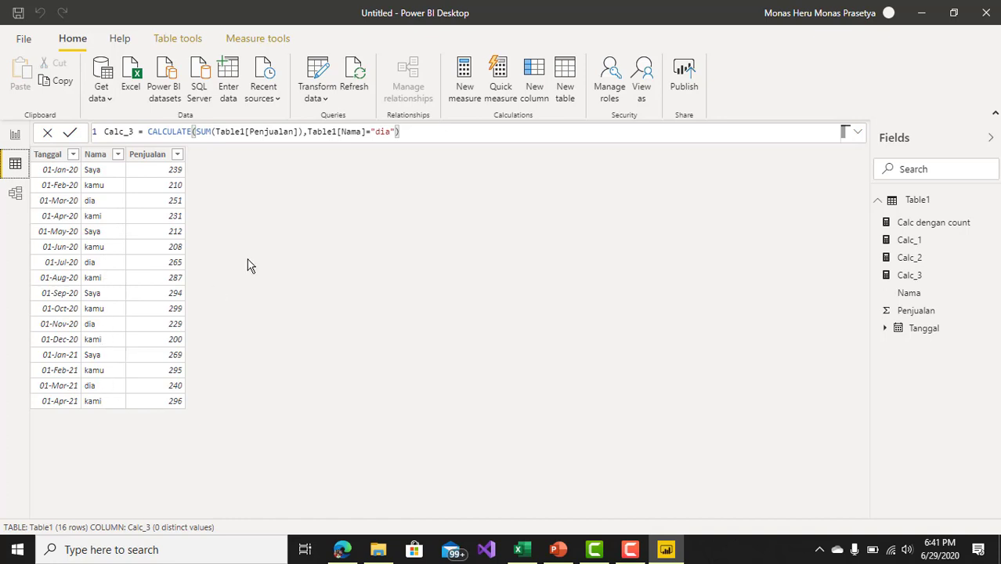
left_click(16, 138)
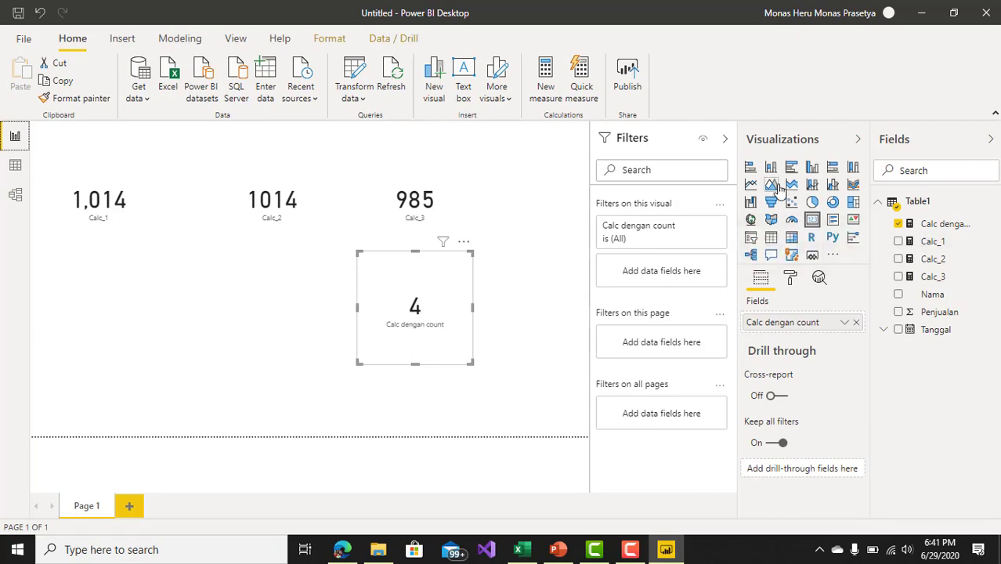
left_click(947, 227)
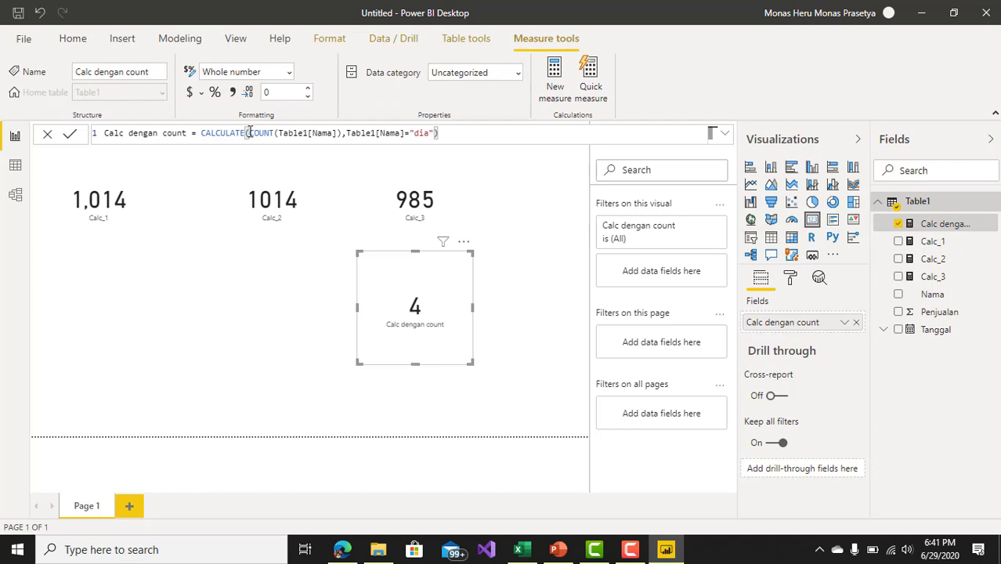
left_click_drag(249, 133, 346, 137)
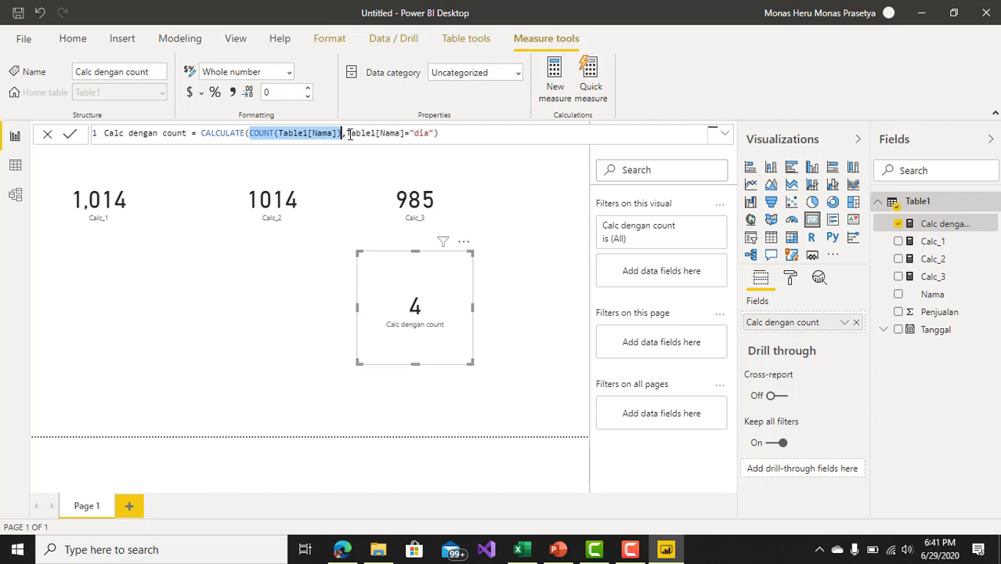
left_click_drag(347, 134, 436, 134)
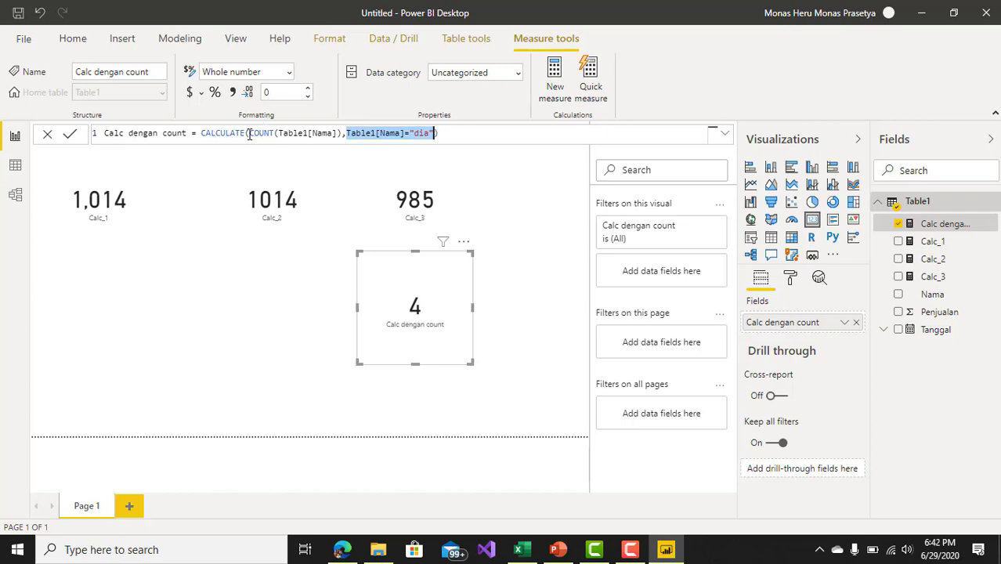
left_click_drag(249, 133, 429, 135)
left_click(436, 133)
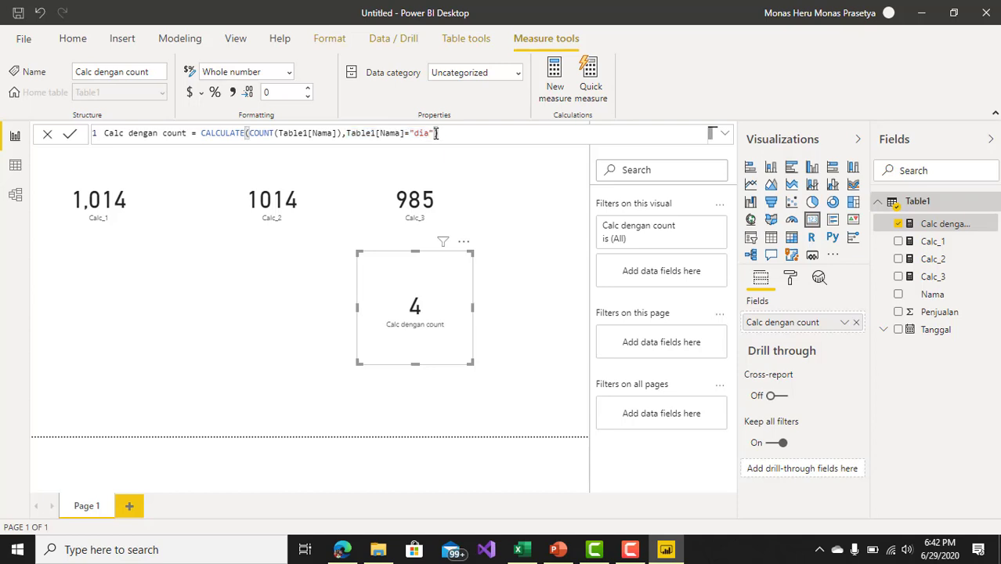
Step: Add Table1[Tanggal] as a second filter argument after Table1[Nama]="dia" in the Calc_3 formula
left_click(415, 207)
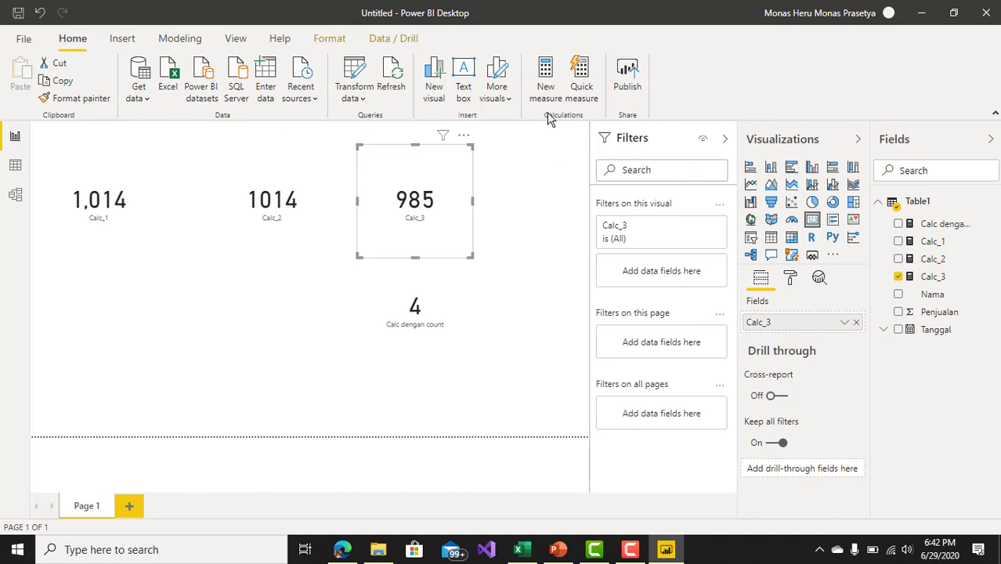
left_click(934, 278)
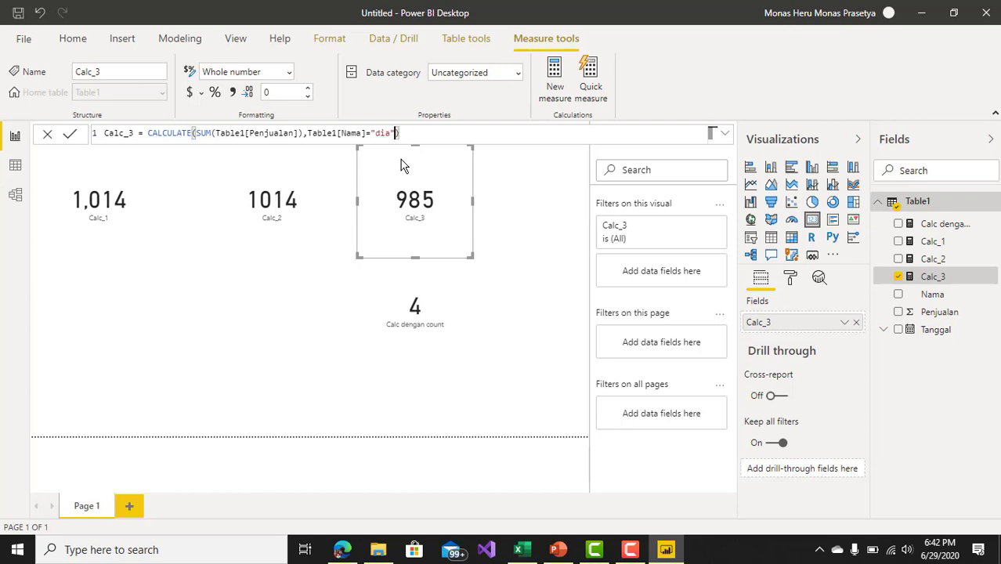
type(",")
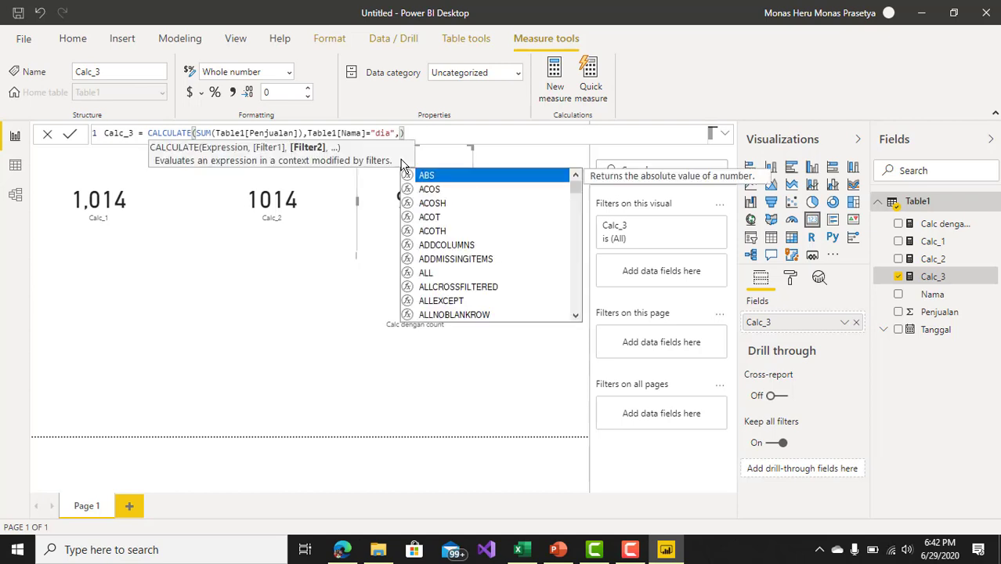
type("t")
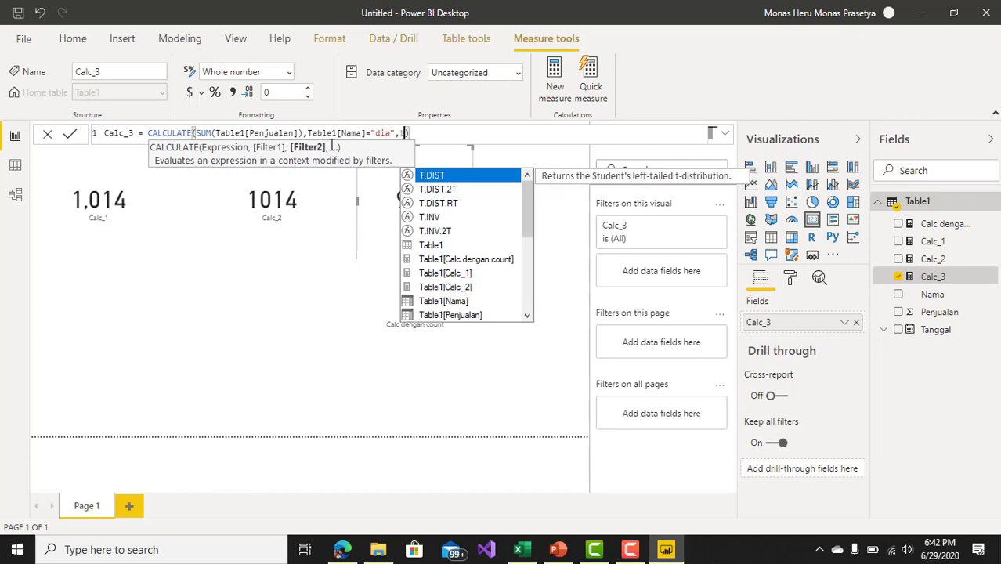
key("Down")
key("Down")
key("Down")
key("Down")
key("Down")
key("Down")
key("Down")
key("Down")
key("Down")
key("Down")
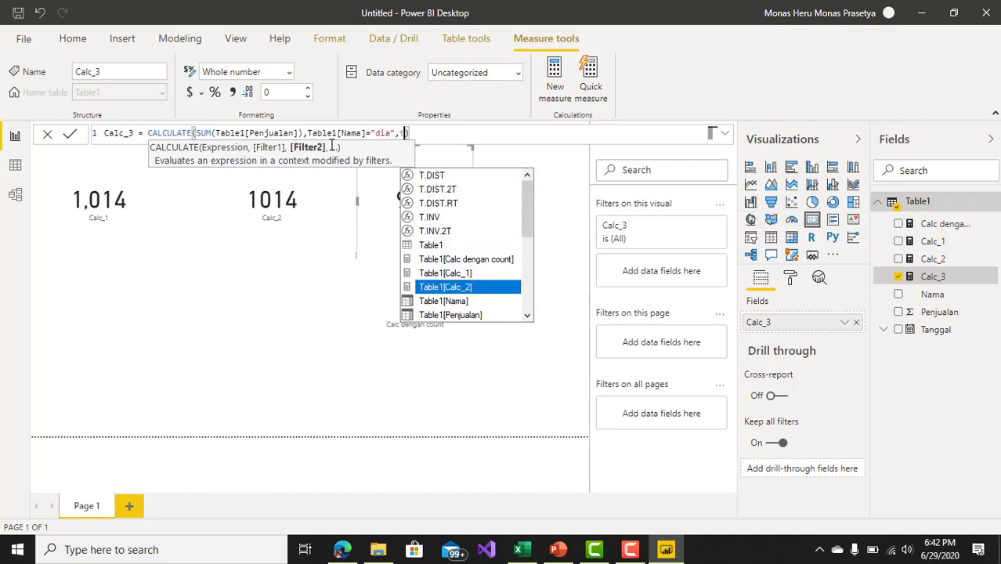
key("Down")
key("Tab")
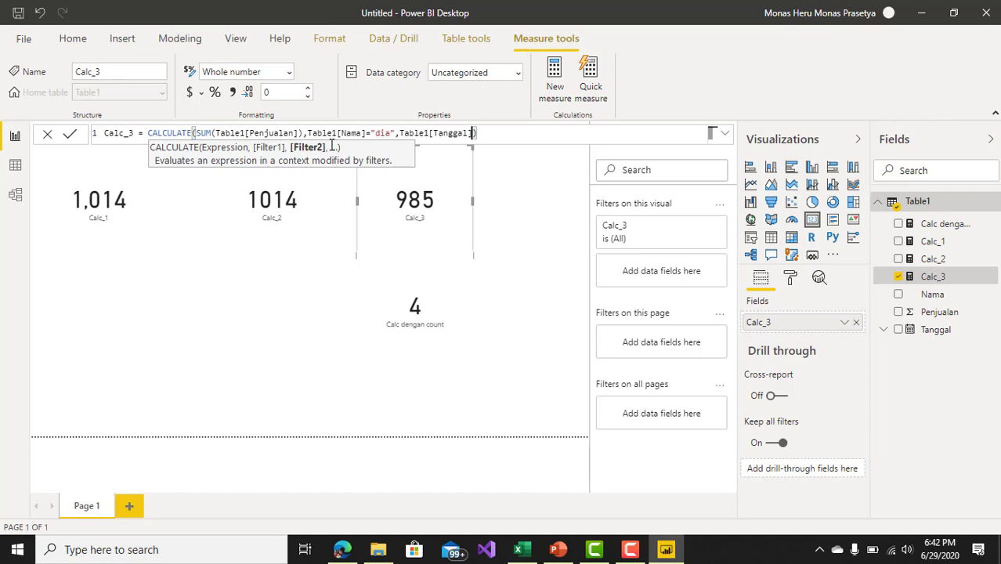
Step: Wrap Table1[Tanggal] in the YEAR function, set the condition equal to 2021 and commit the Calc_3 measure
left_click(399, 133)
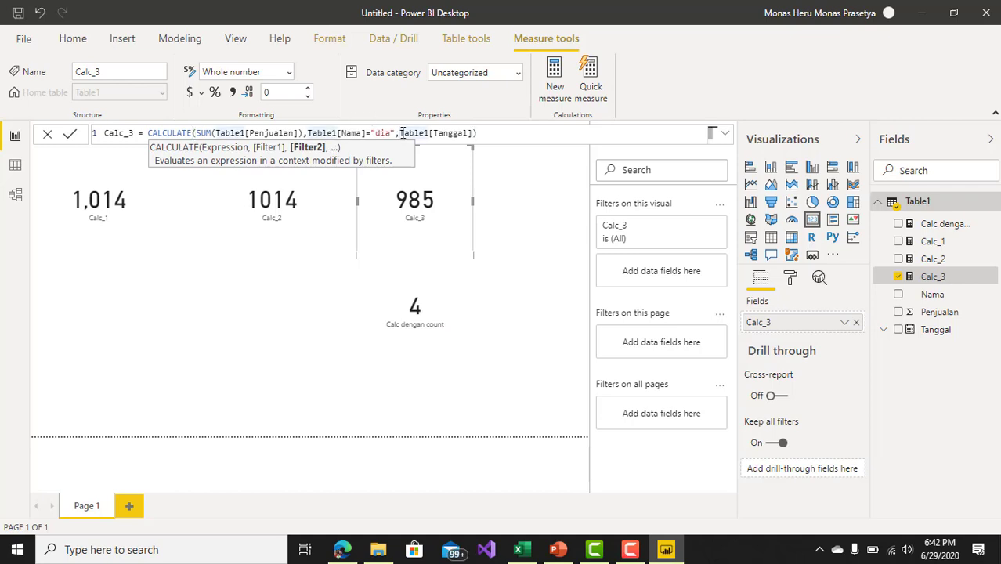
type("year")
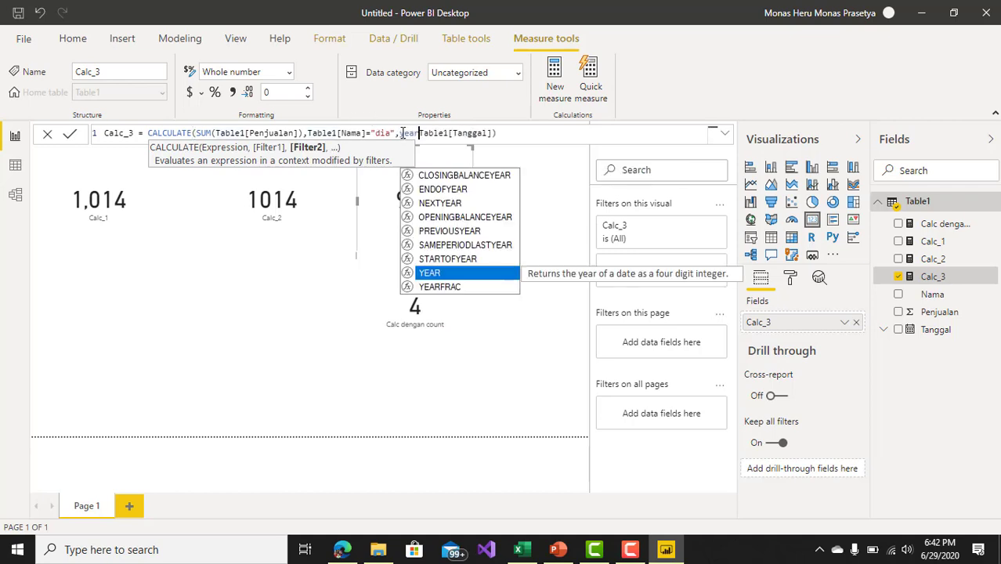
key("Tab")
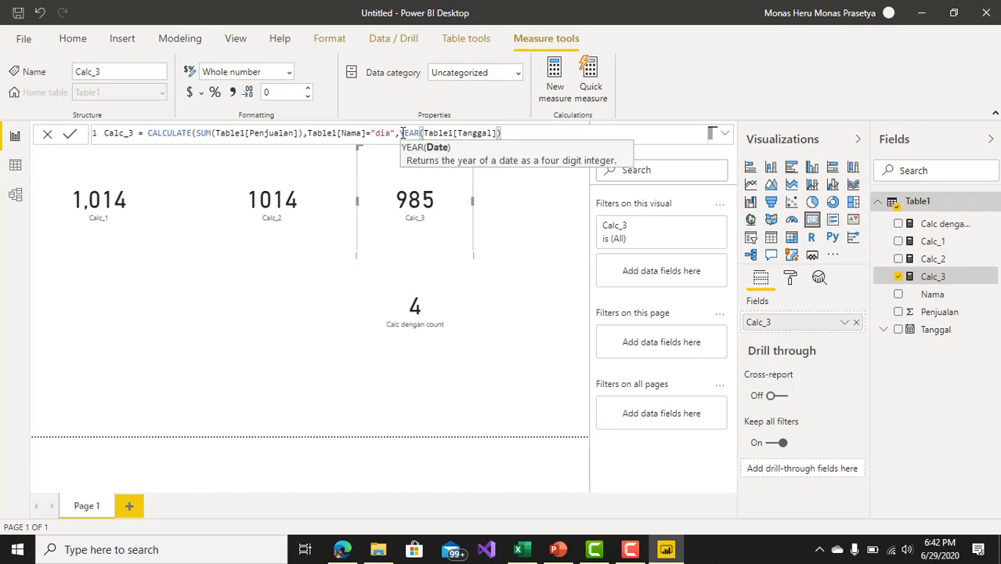
left_click(515, 131)
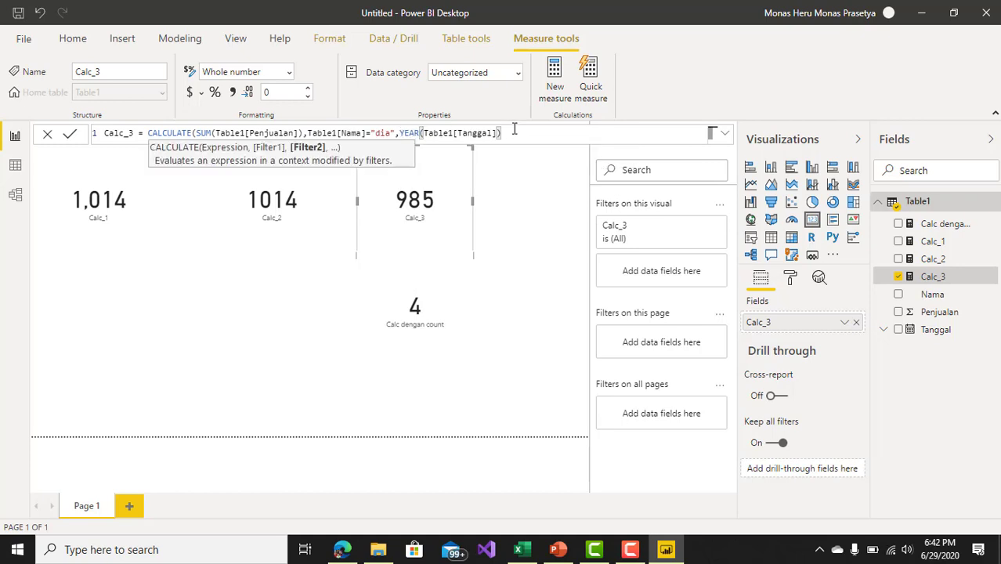
type("=2")
type("021)")
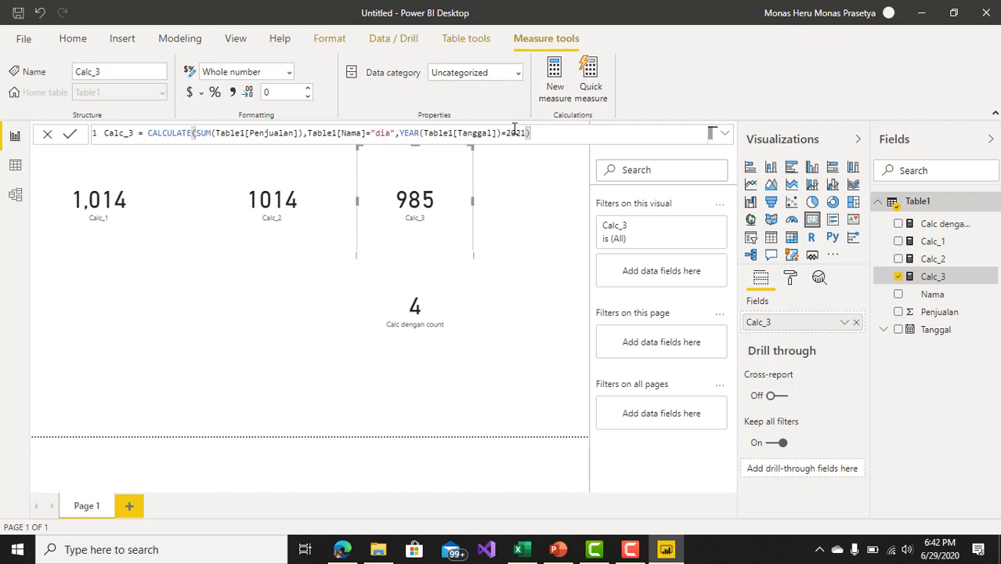
key("Return")
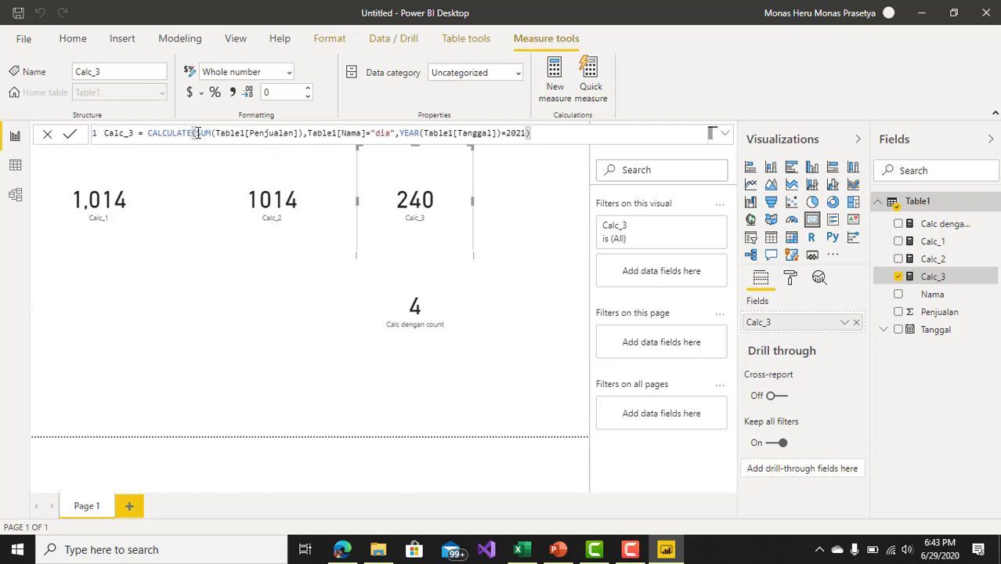
Step: Create a new measure named Total jual and begin its formula with the SUM function
left_click_drag(196, 133, 306, 133)
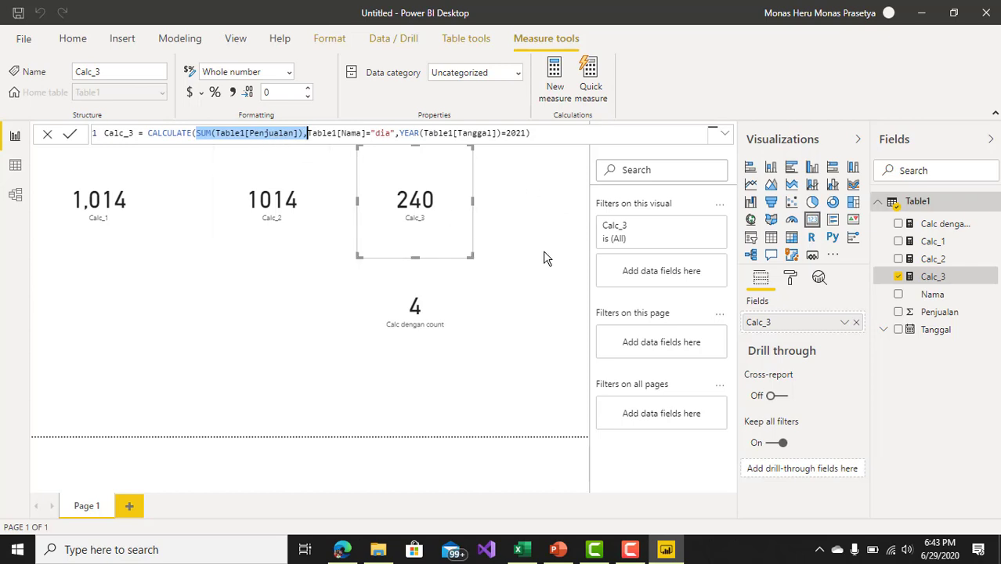
left_click(554, 78)
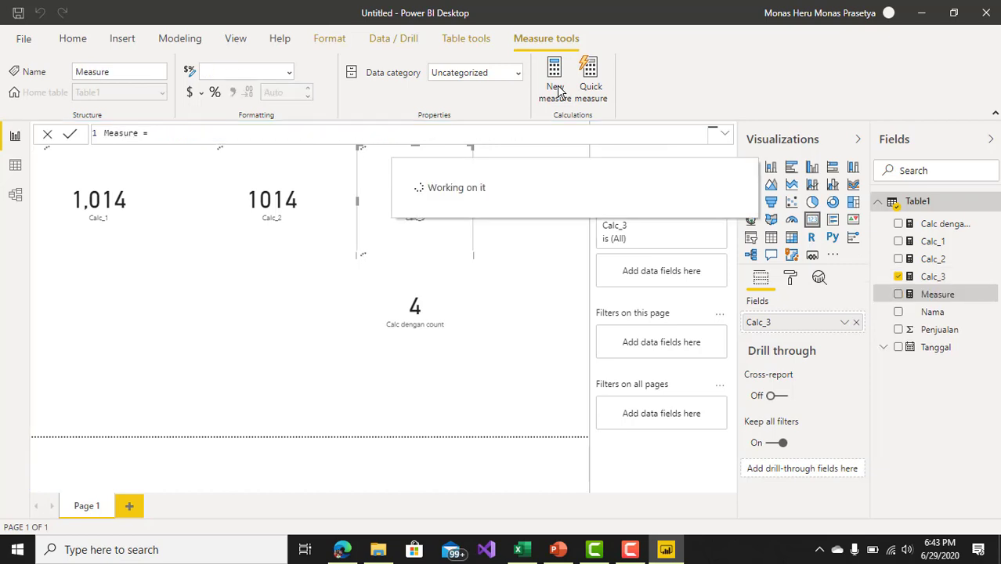
key("BackSpace")
key("BackSpace")
key("BackSpace")
key("BackSpace")
key("BackSpace")
key("BackSpace")
key("BackSpace")
key("BackSpace")
key("BackSpace")
key("BackSpace")
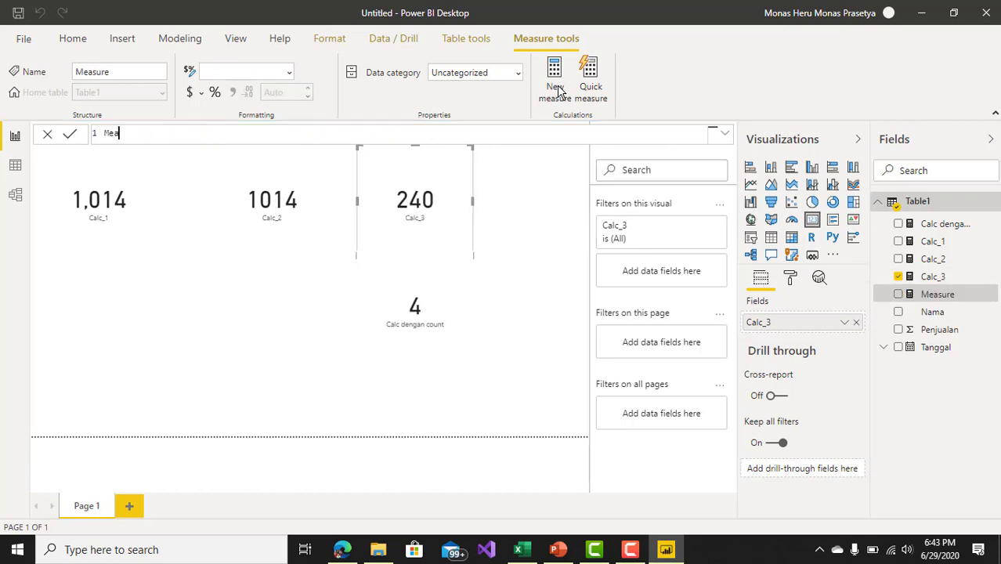
type("Total S")
type("ual = su")
type("m(")
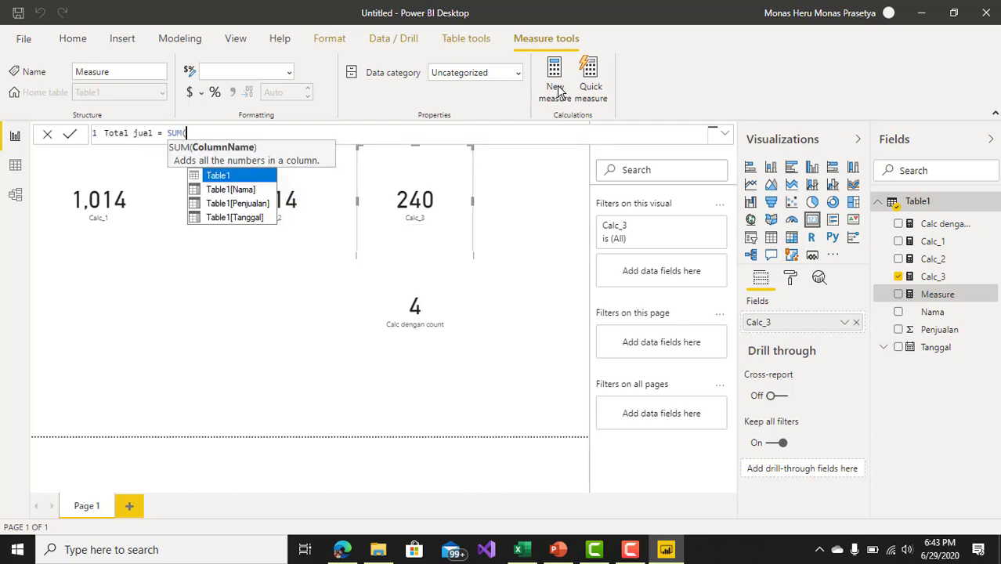
Step: Enter Table1[Penjualan] as the SUM column of the Total jual formula, close the parenthesis and commit the measure
key("Down")
key("Down")
key("Tab")
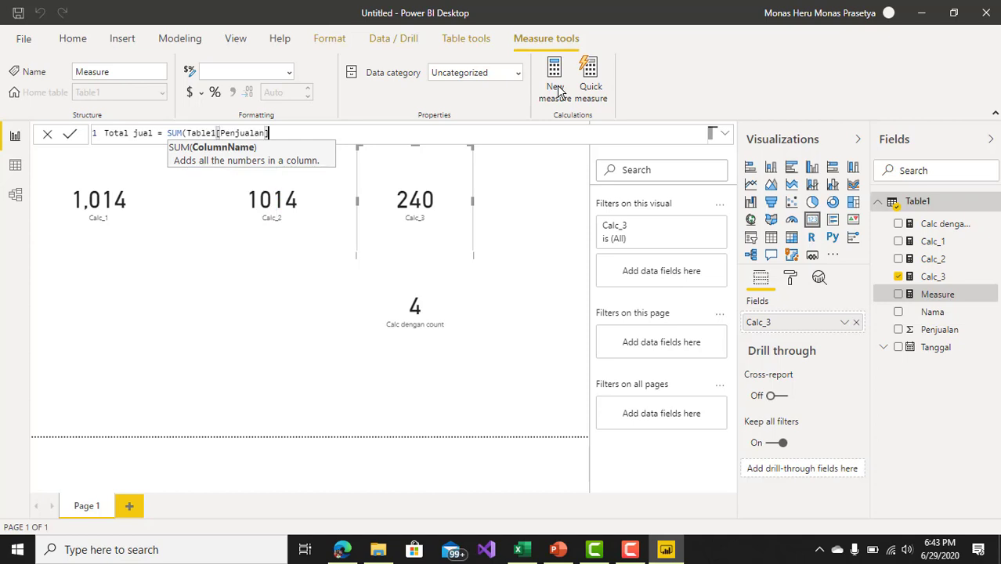
type(")")
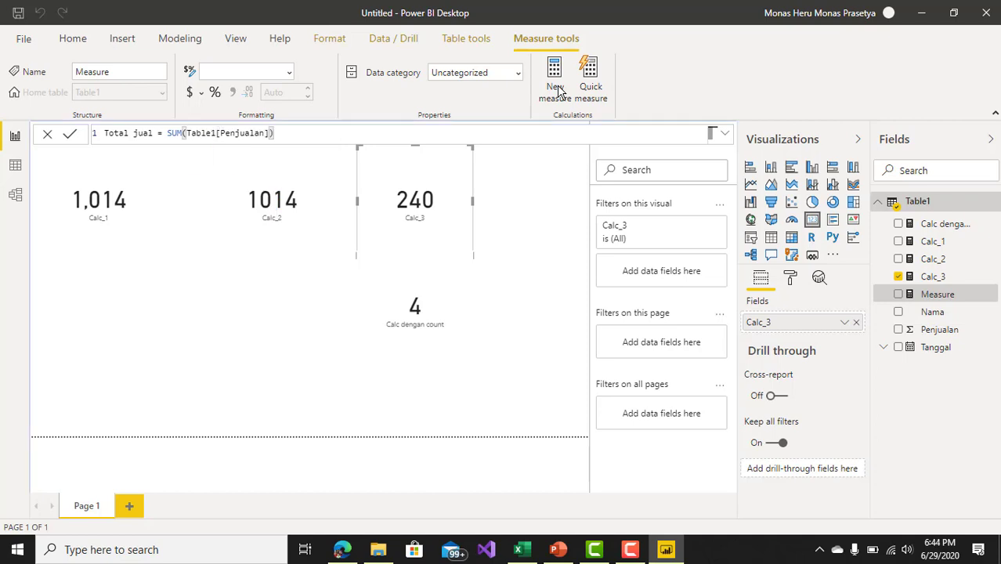
key("Return")
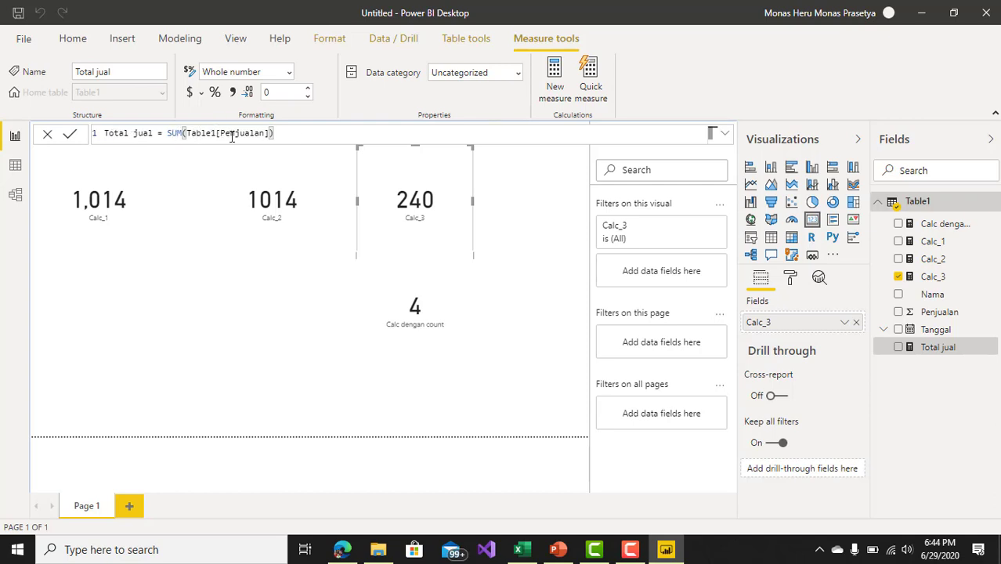
Step: Replace the SUM expression in the Calc_1 formula with the [Total jual] measure, keeping the "Saya" filter, and commit it
left_click(943, 245)
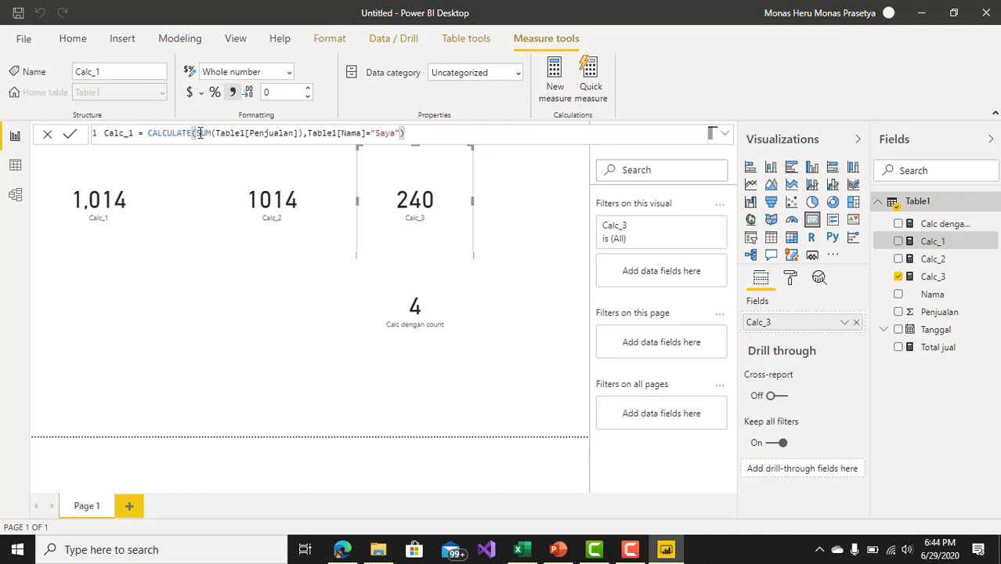
left_click_drag(197, 133, 300, 137)
type("S")
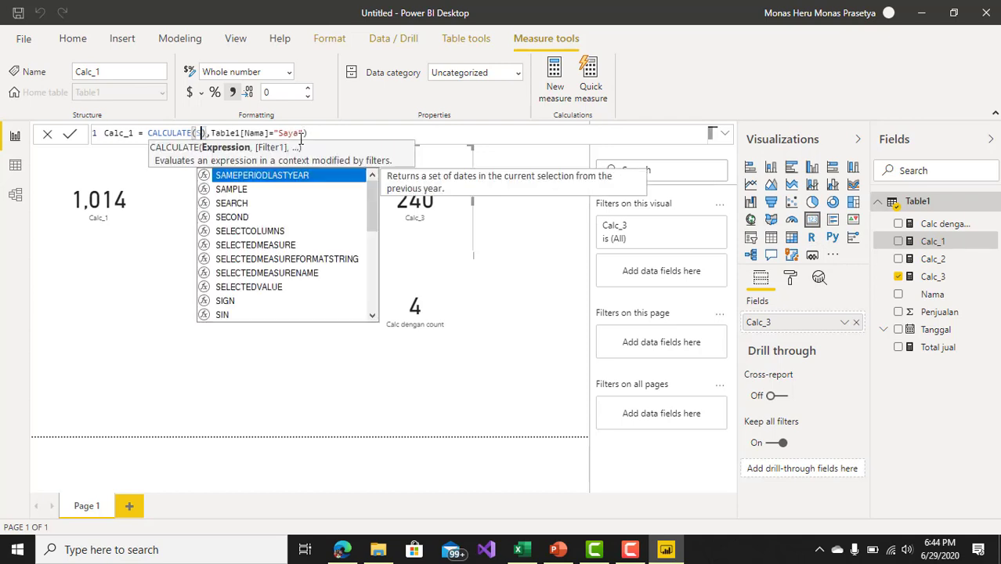
key("BackSpace")
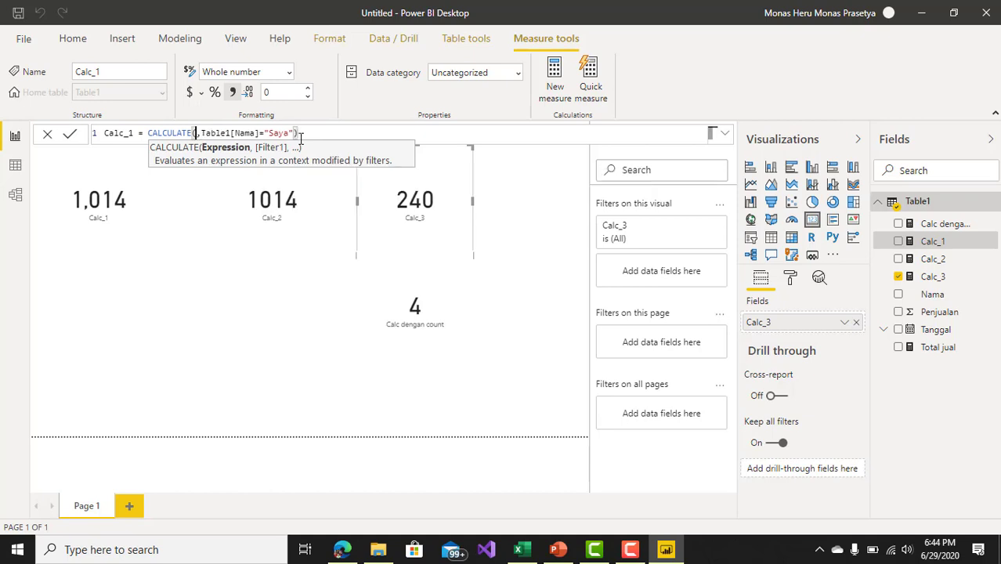
type("to")
key("Down")
key("Down")
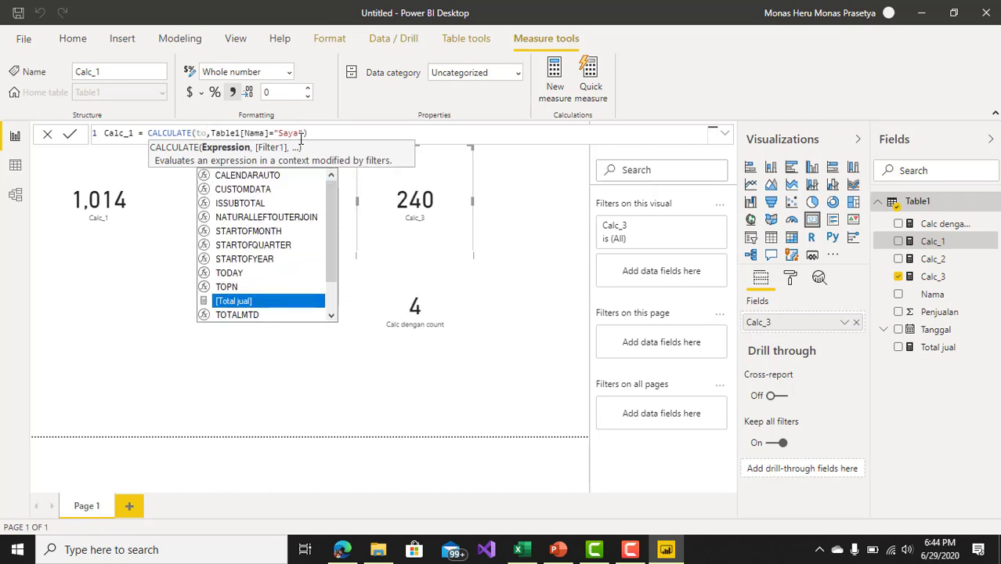
key("Tab")
left_click(352, 133)
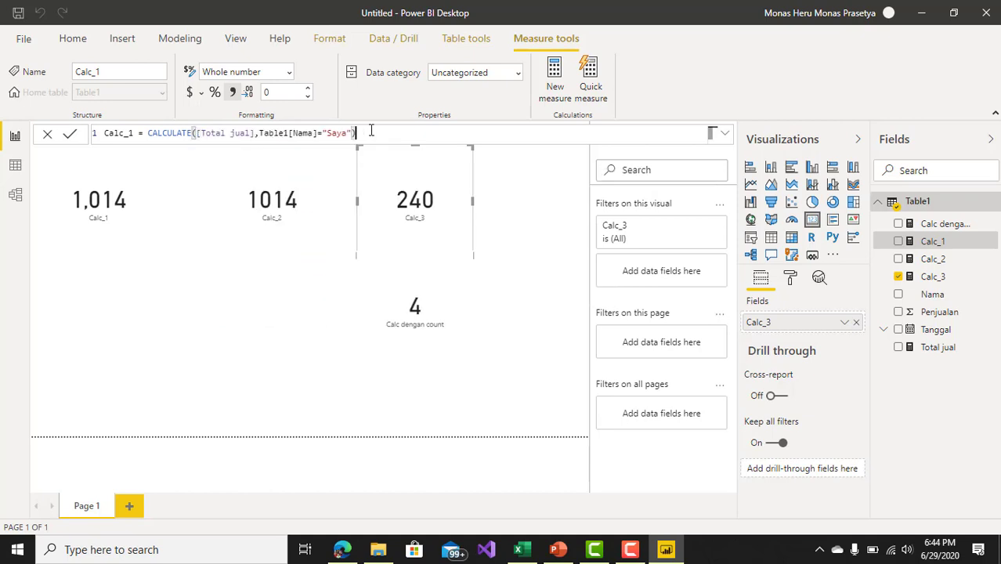
key("Return")
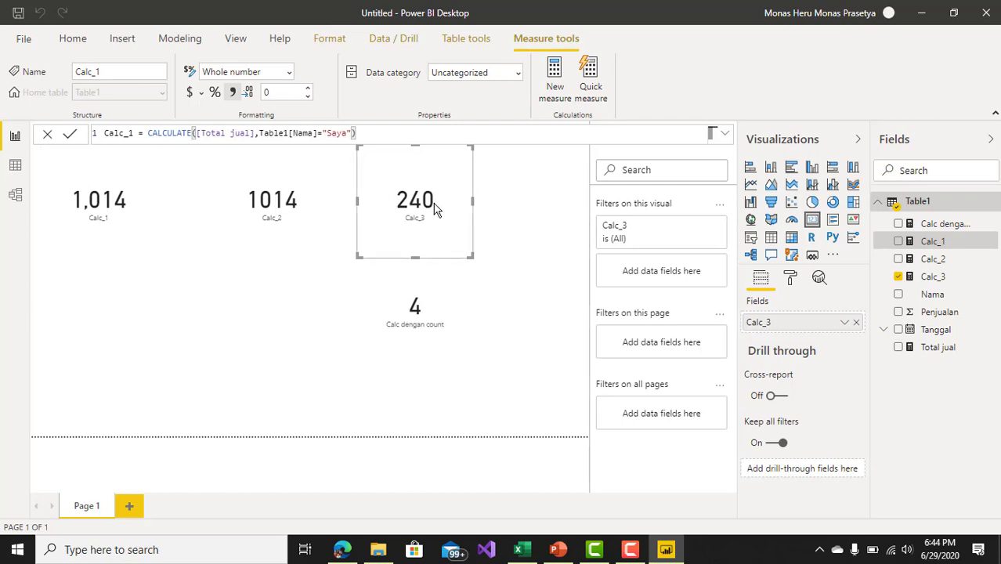
left_click(313, 219)
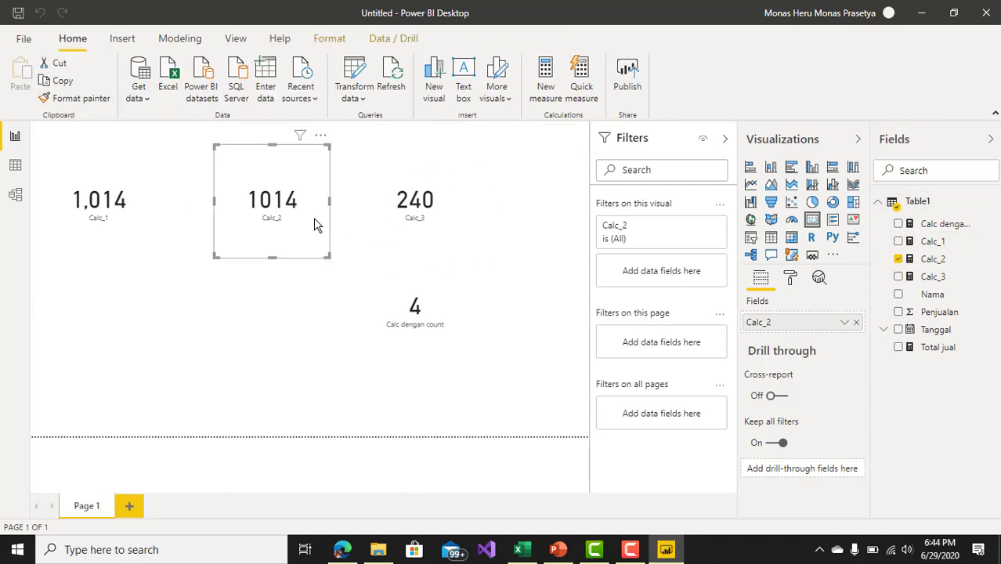
Step: Replace the SUM expression in the Calc_2 formula with the [Total jual] measure, keeping the "kami" filter, and commit it
left_click(937, 246)
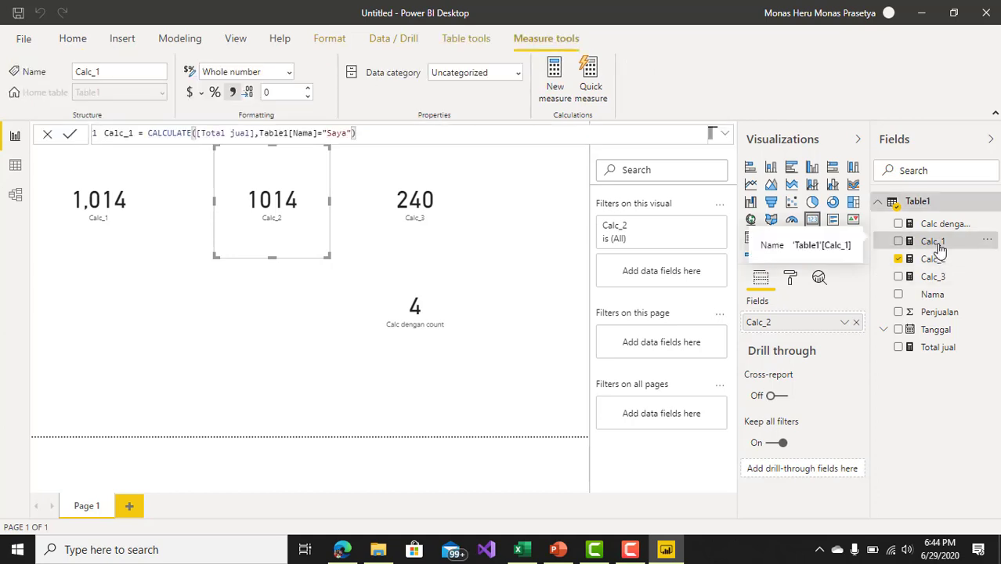
left_click(933, 262)
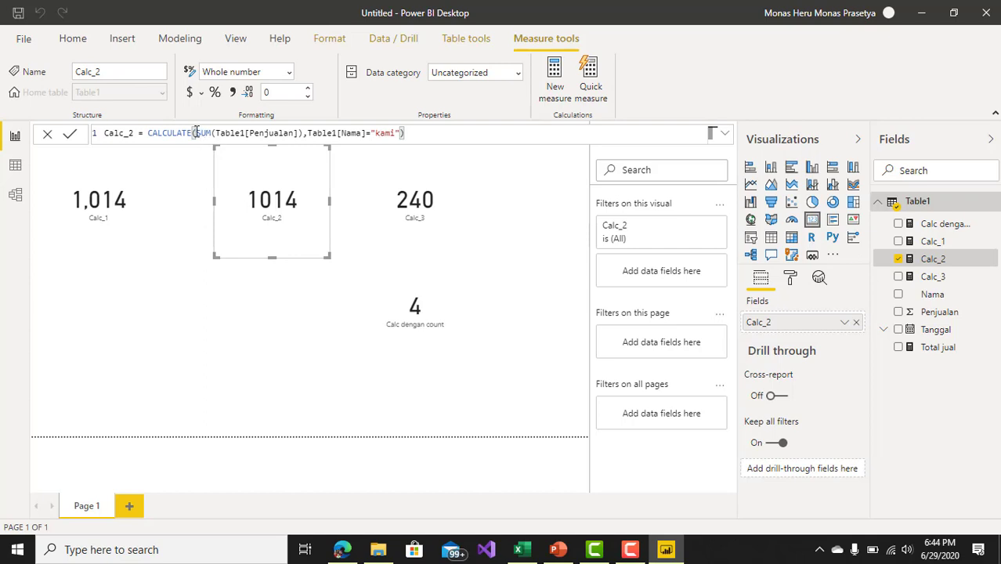
left_click_drag(196, 132, 302, 139)
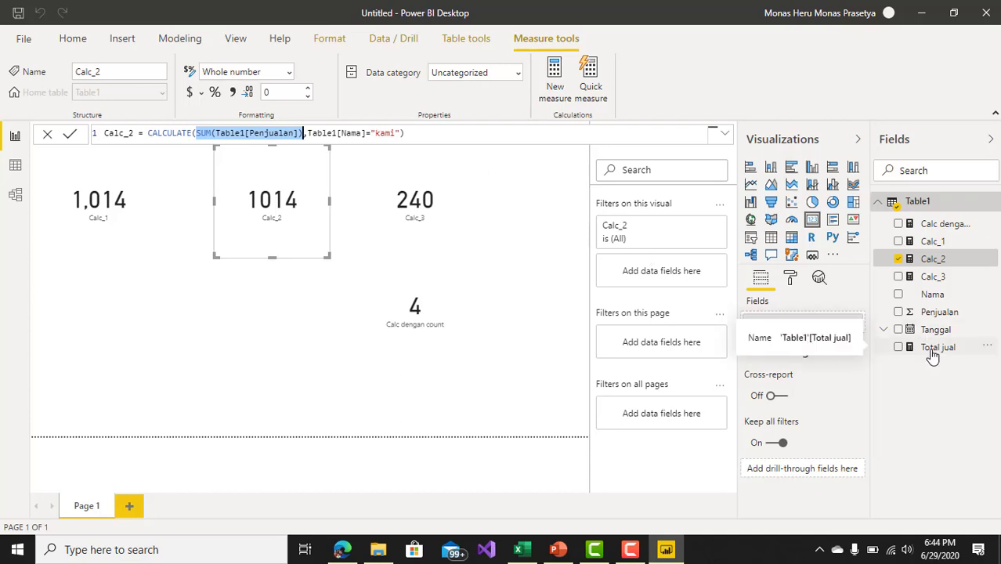
key("Delete")
type("to")
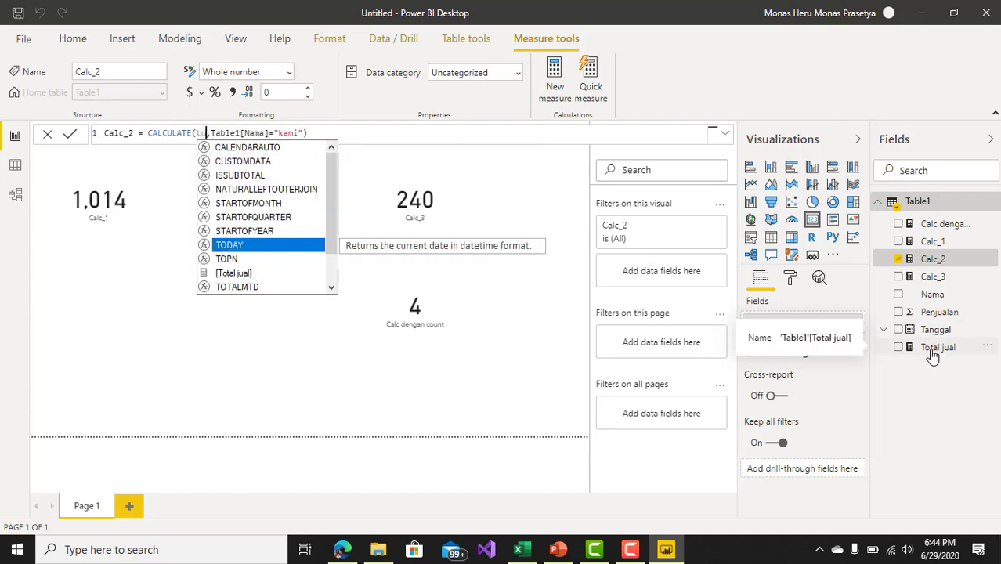
key("Down")
key("Down")
key("Tab")
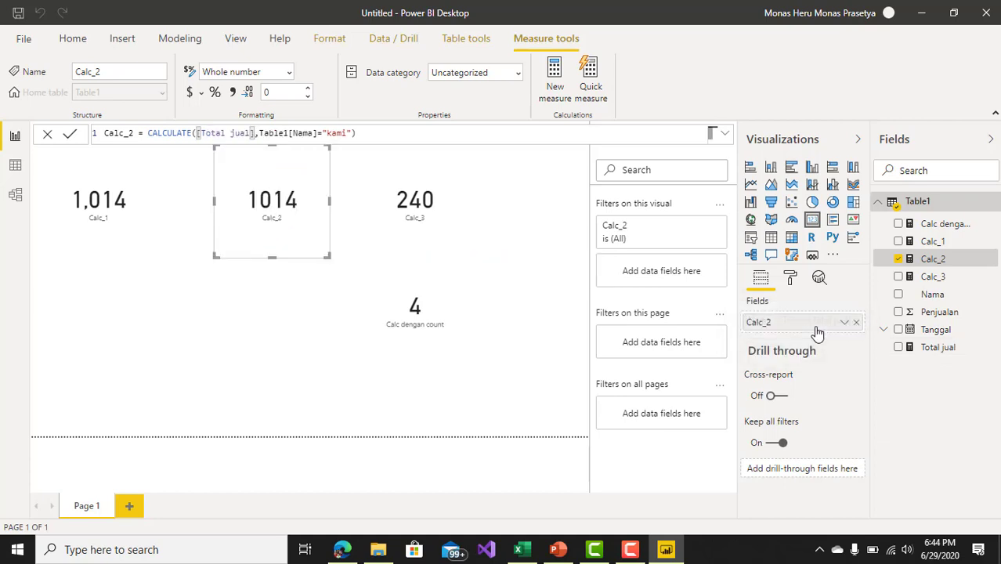
left_click(395, 136)
key("Return")
Step: Highlight the Table1[Nama]="kami" filter argument in Calc_2, and switch to Microsoft Edge to review the syntax in the CALCULATE documentation
left_click_drag(257, 134, 351, 133)
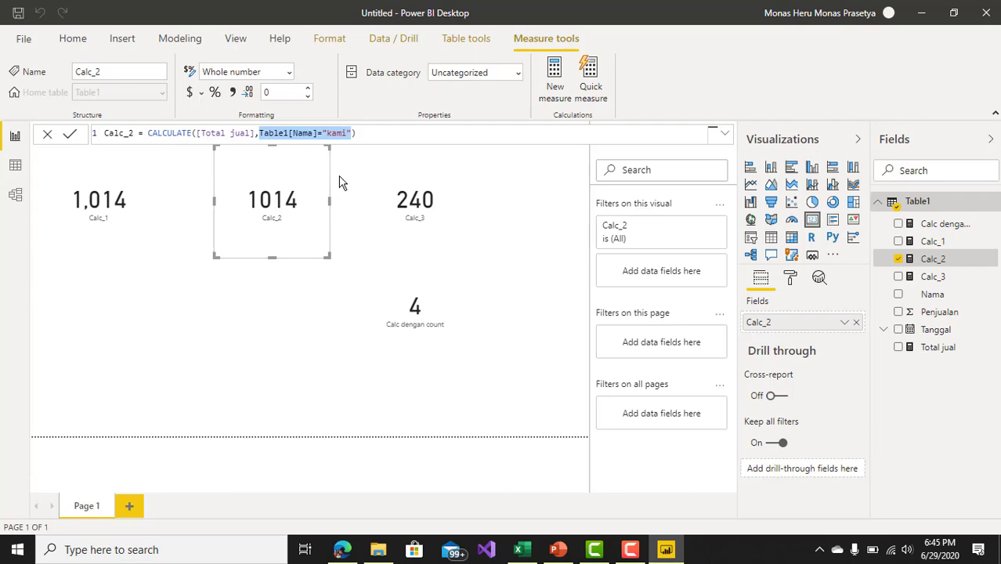
left_click(342, 549)
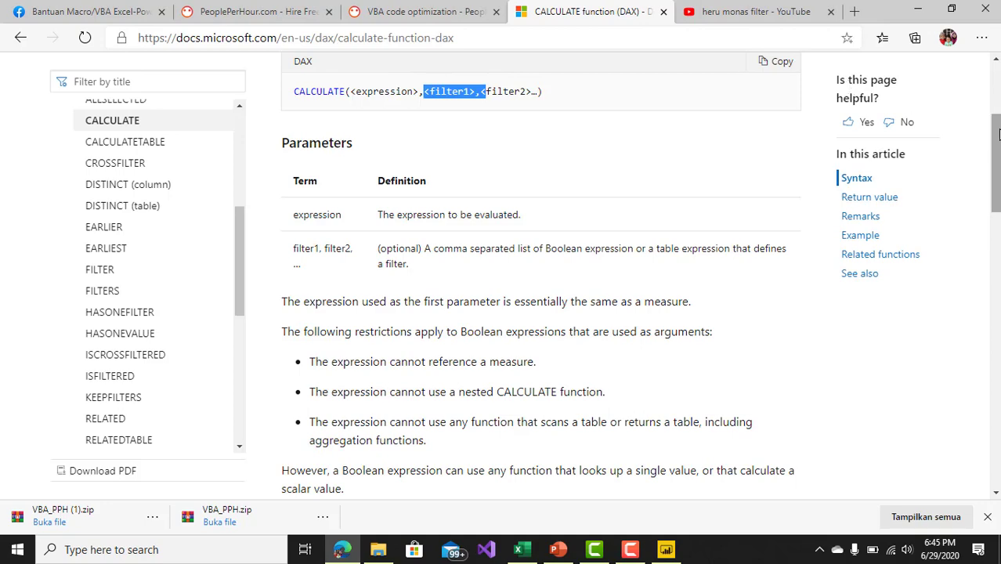
mouse_move(995, 134)
left_mouse_down()
mouse_move(996, 202)
mouse_move(997, 117)
left_mouse_up()
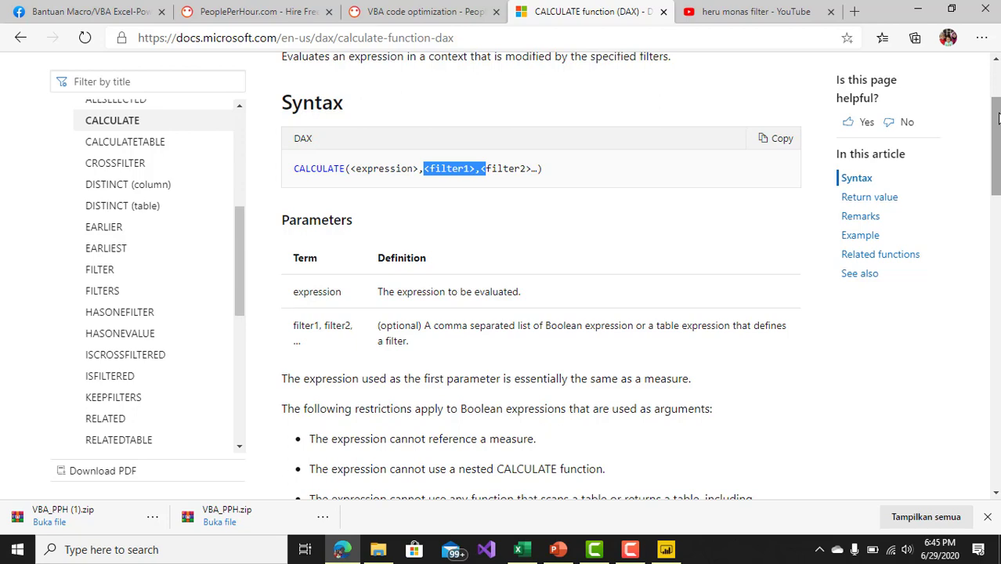
left_click(637, 553)
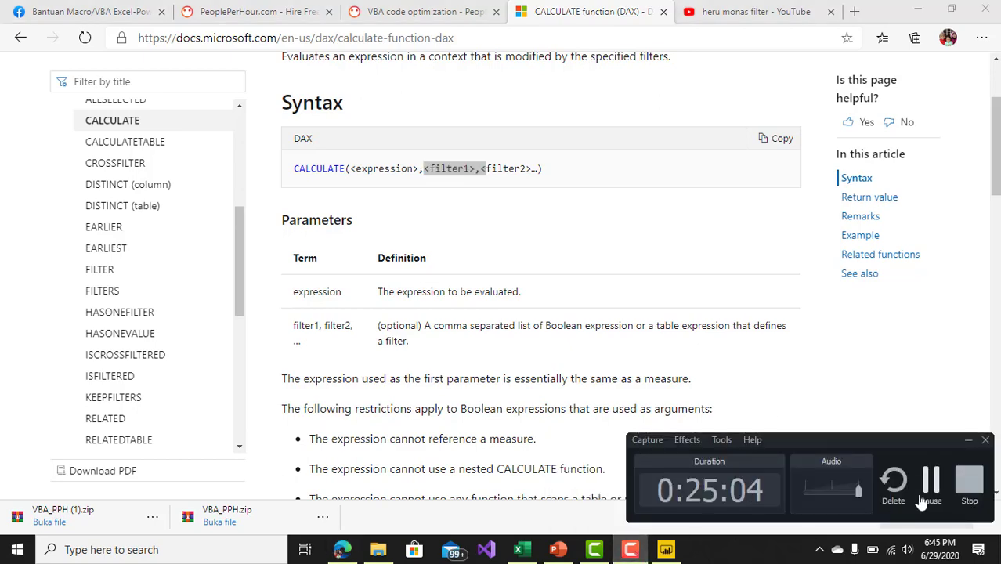